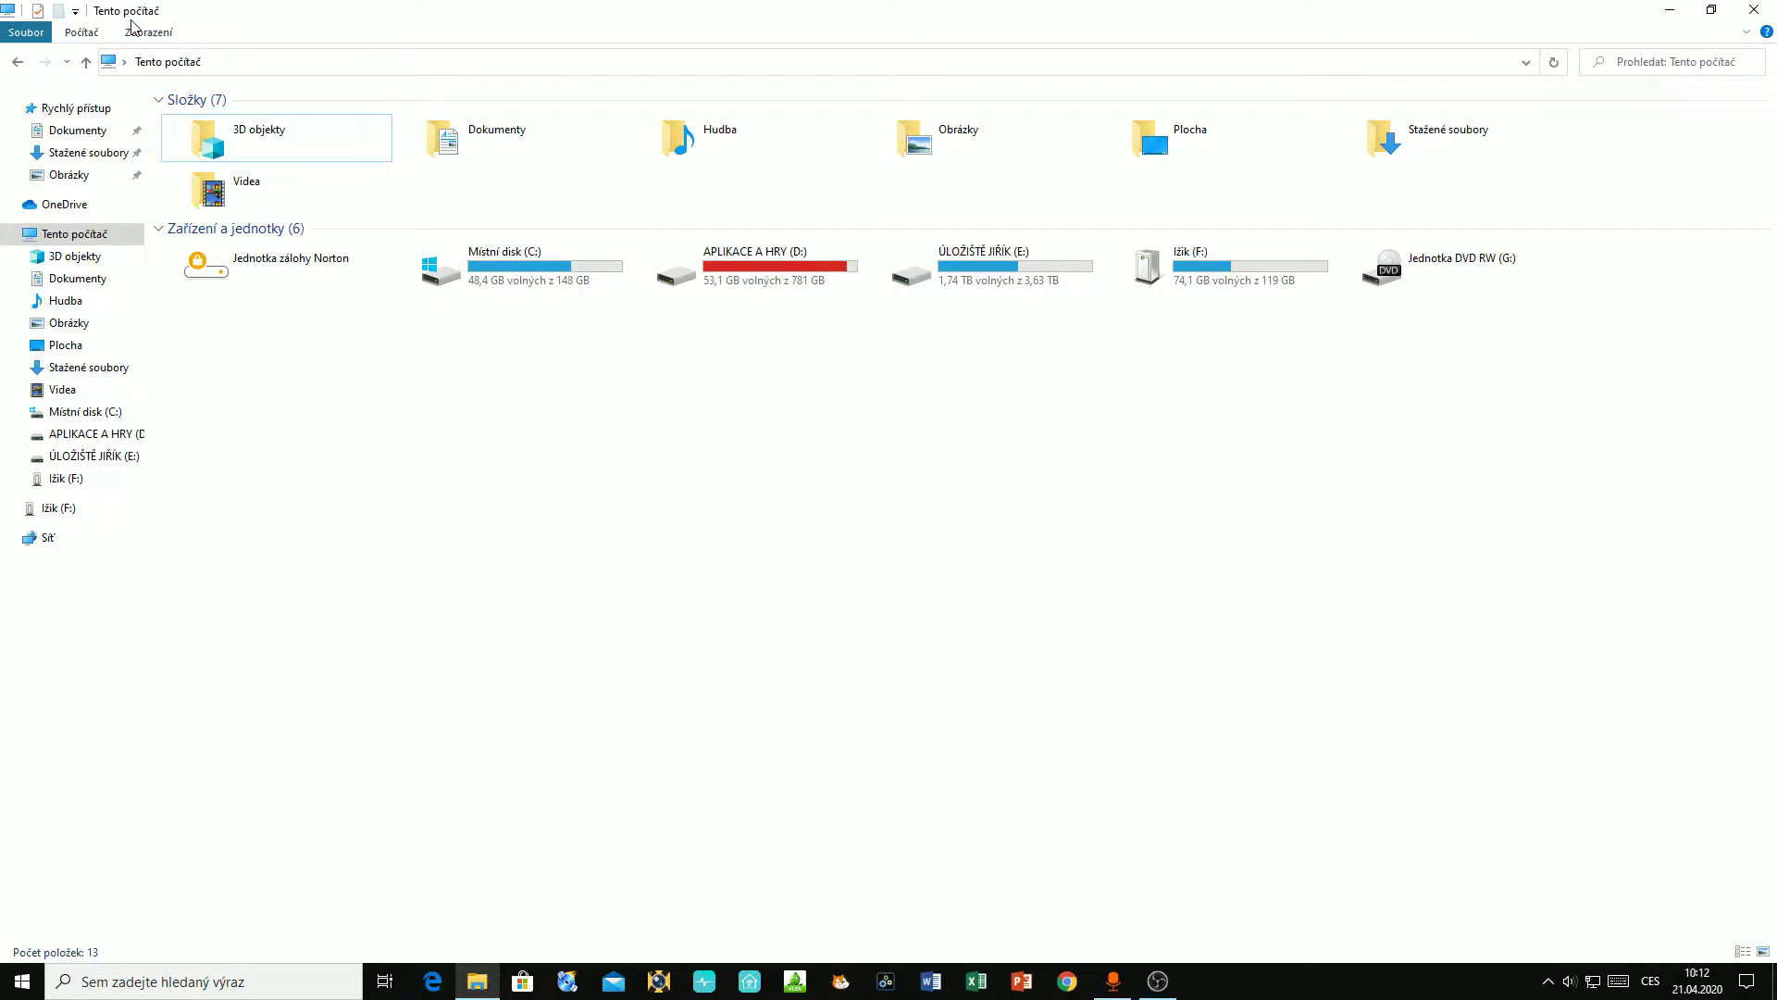
pyautogui.rightClick(454, 257)
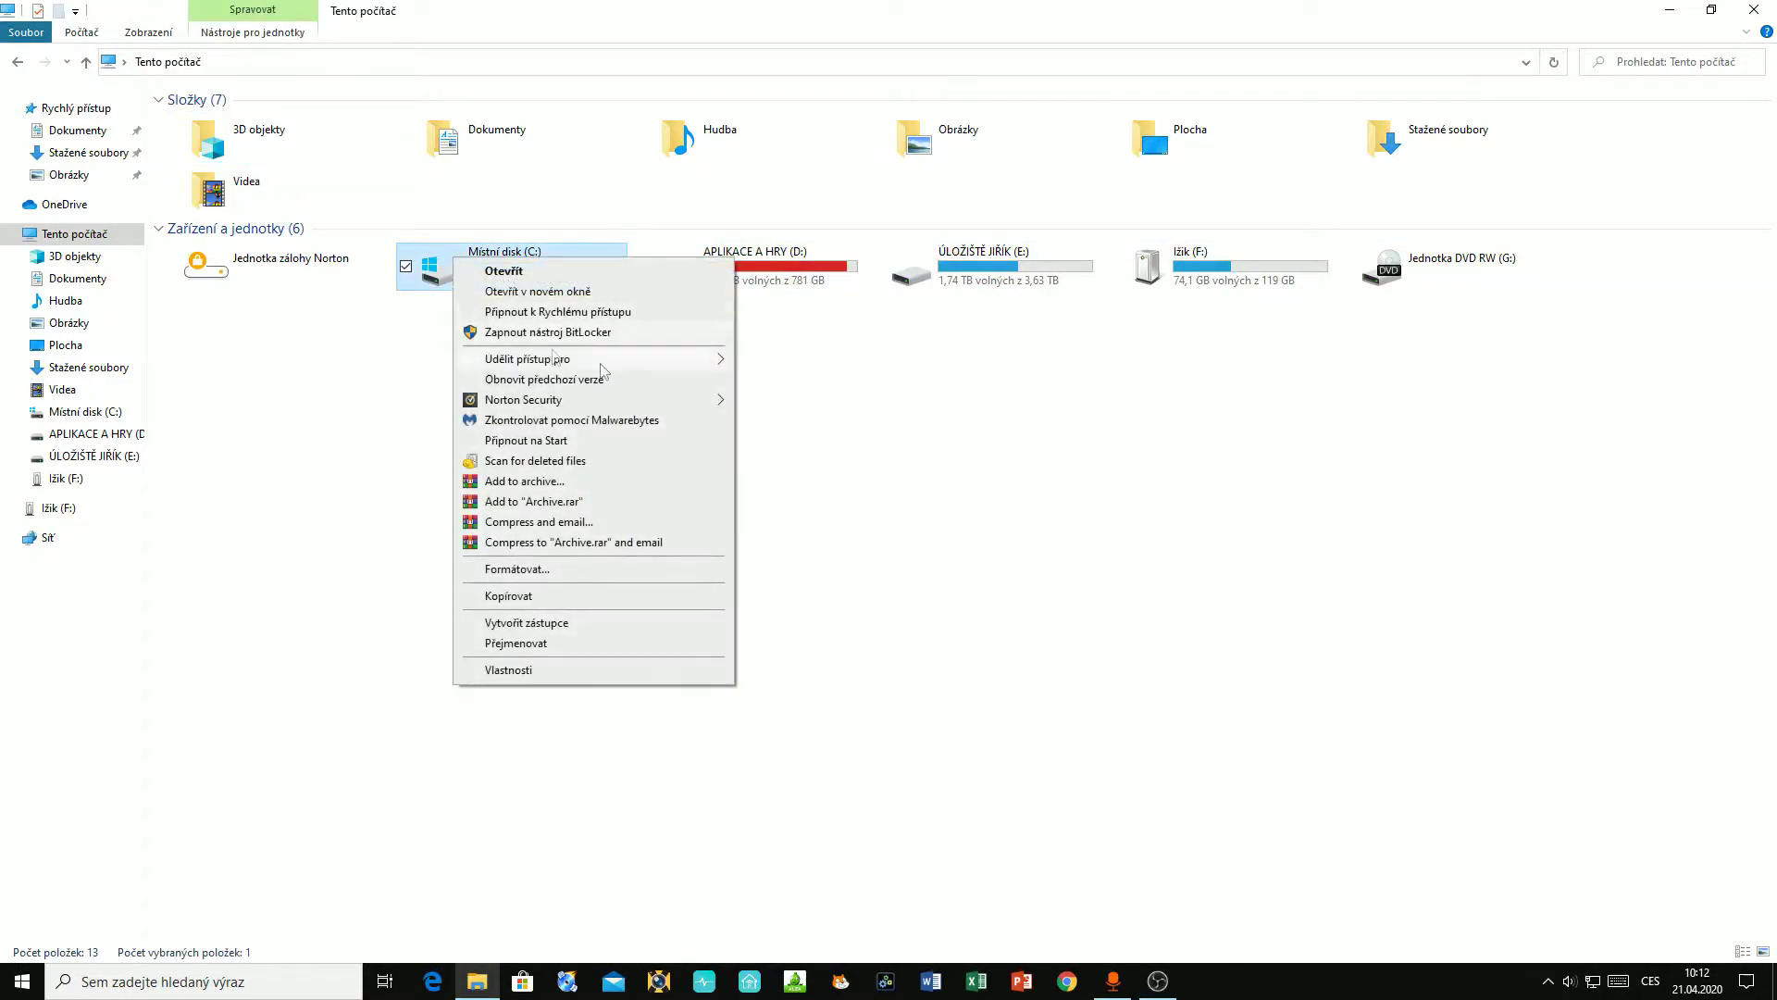
pyautogui.click(821, 345)
pyautogui.click(501, 261)
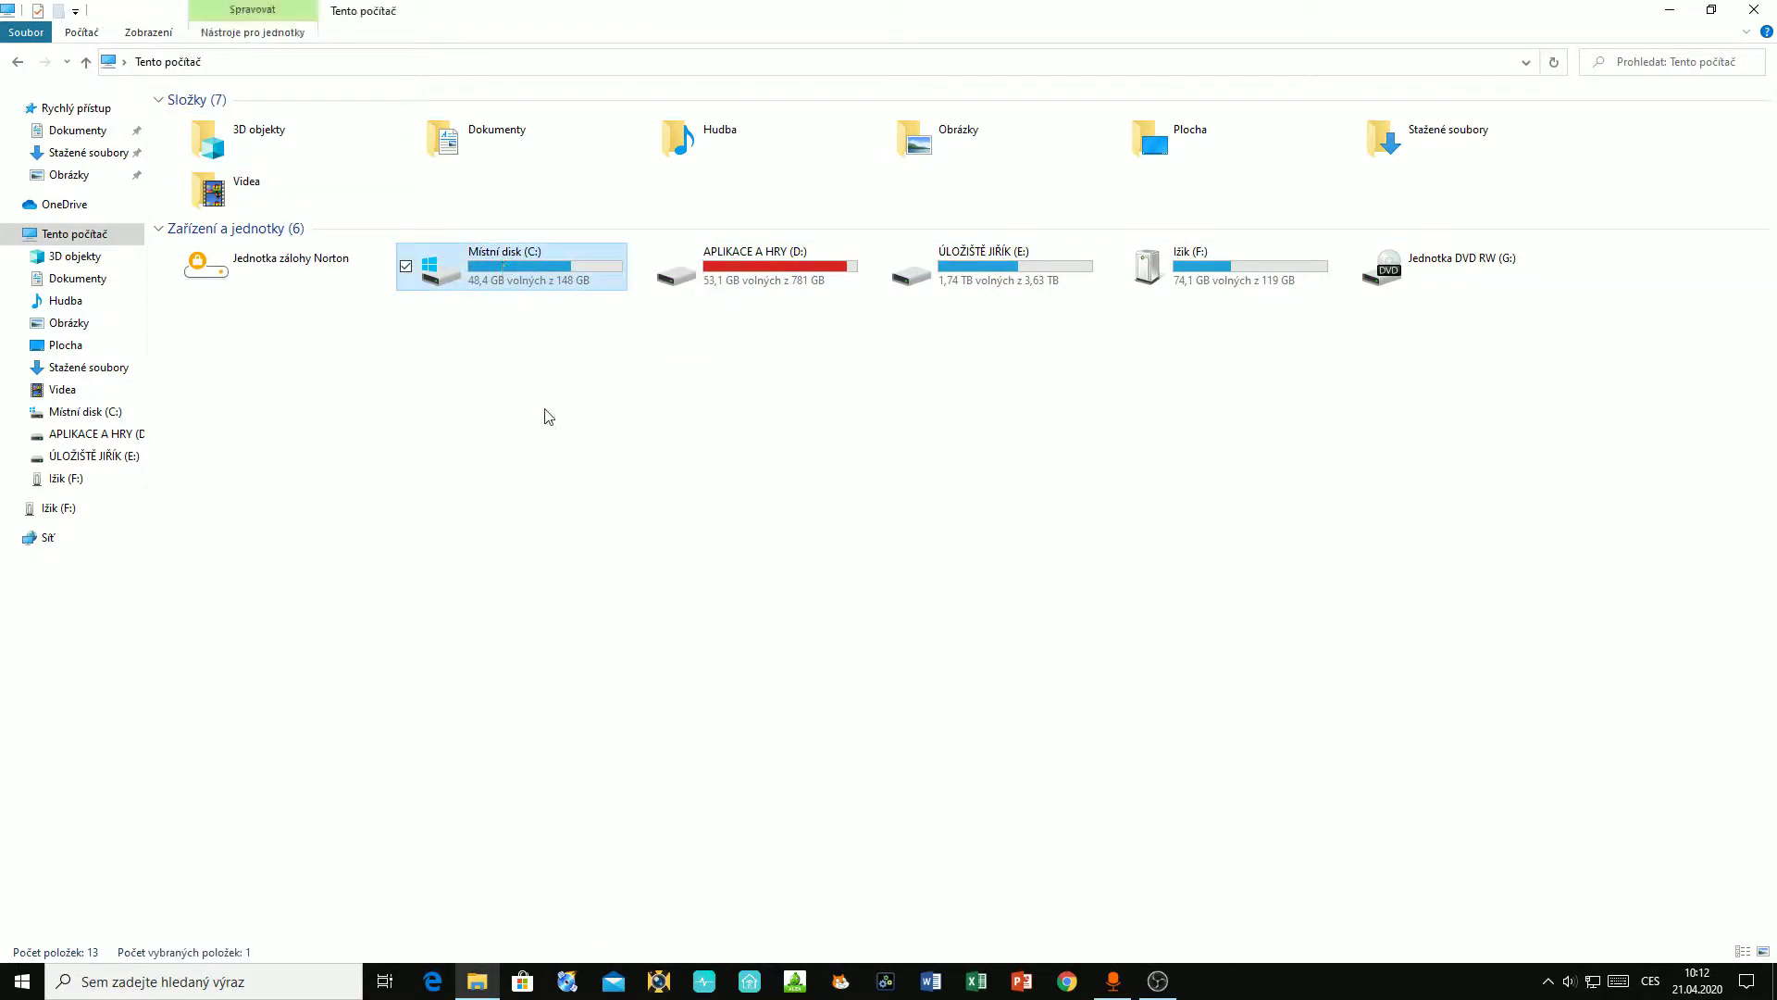
pyautogui.click(546, 417)
pyautogui.click(500, 287)
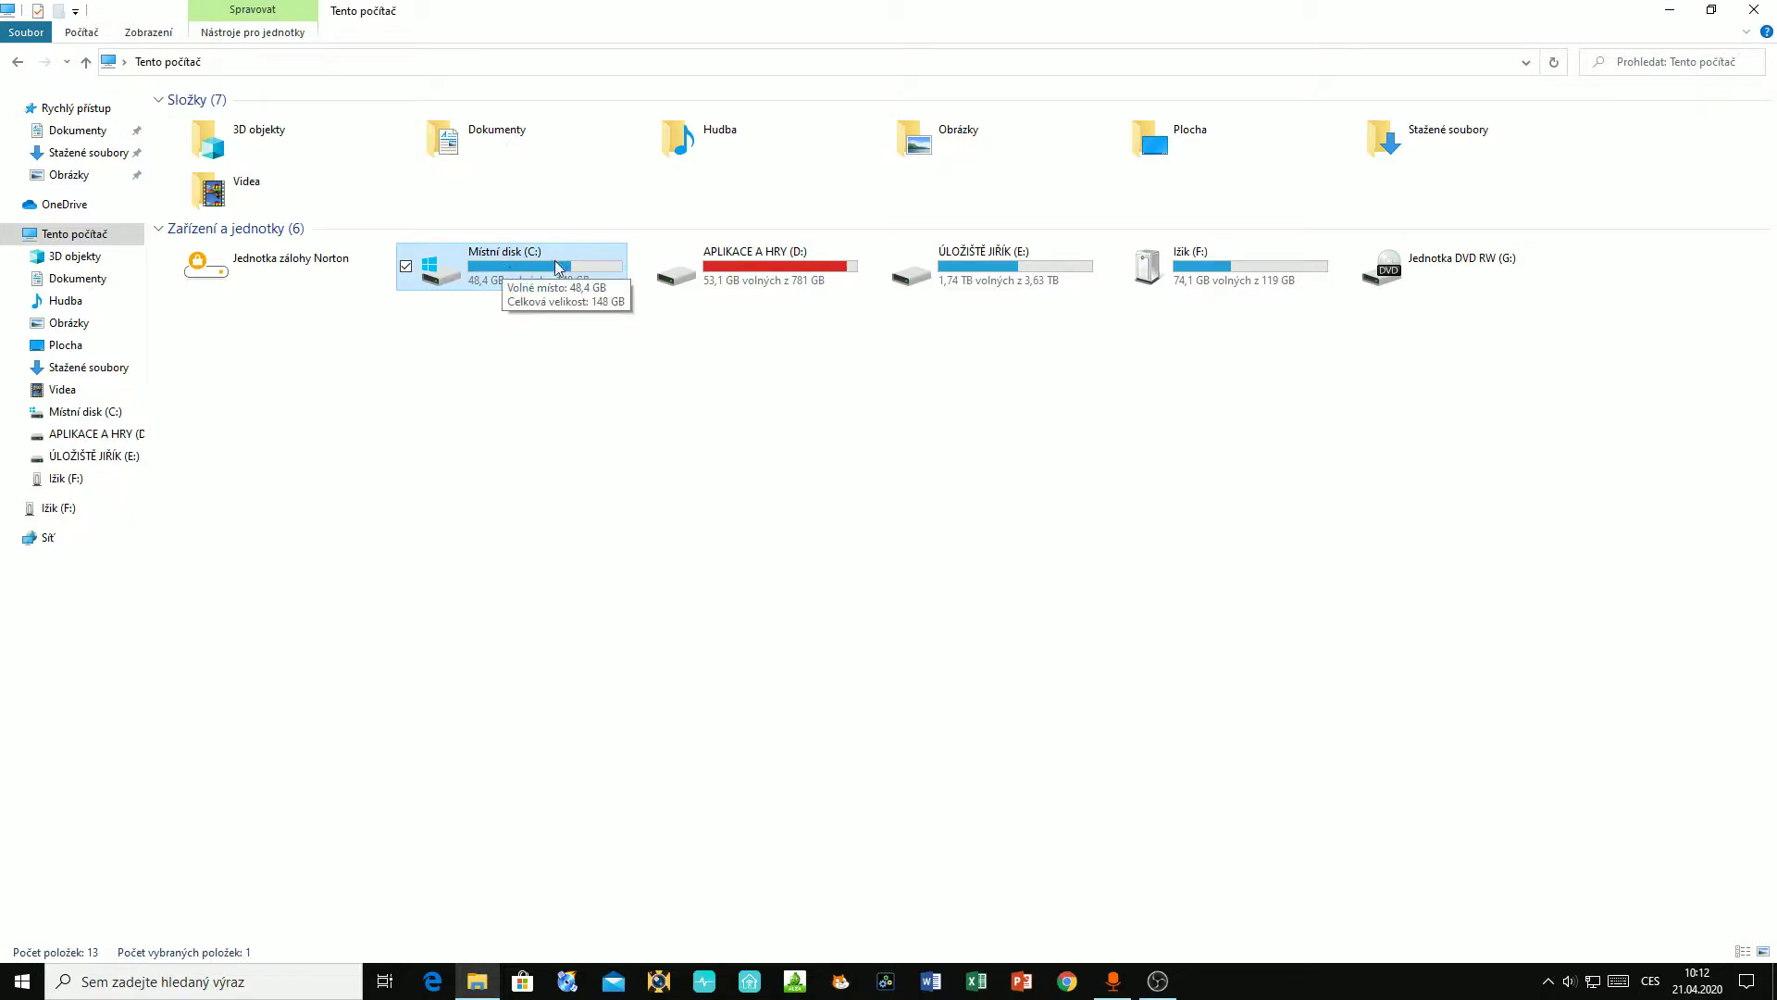
# Open the properties of Místní disk (C:) and start Disk Cleanup for that drive
pyautogui.rightClick(516, 265)
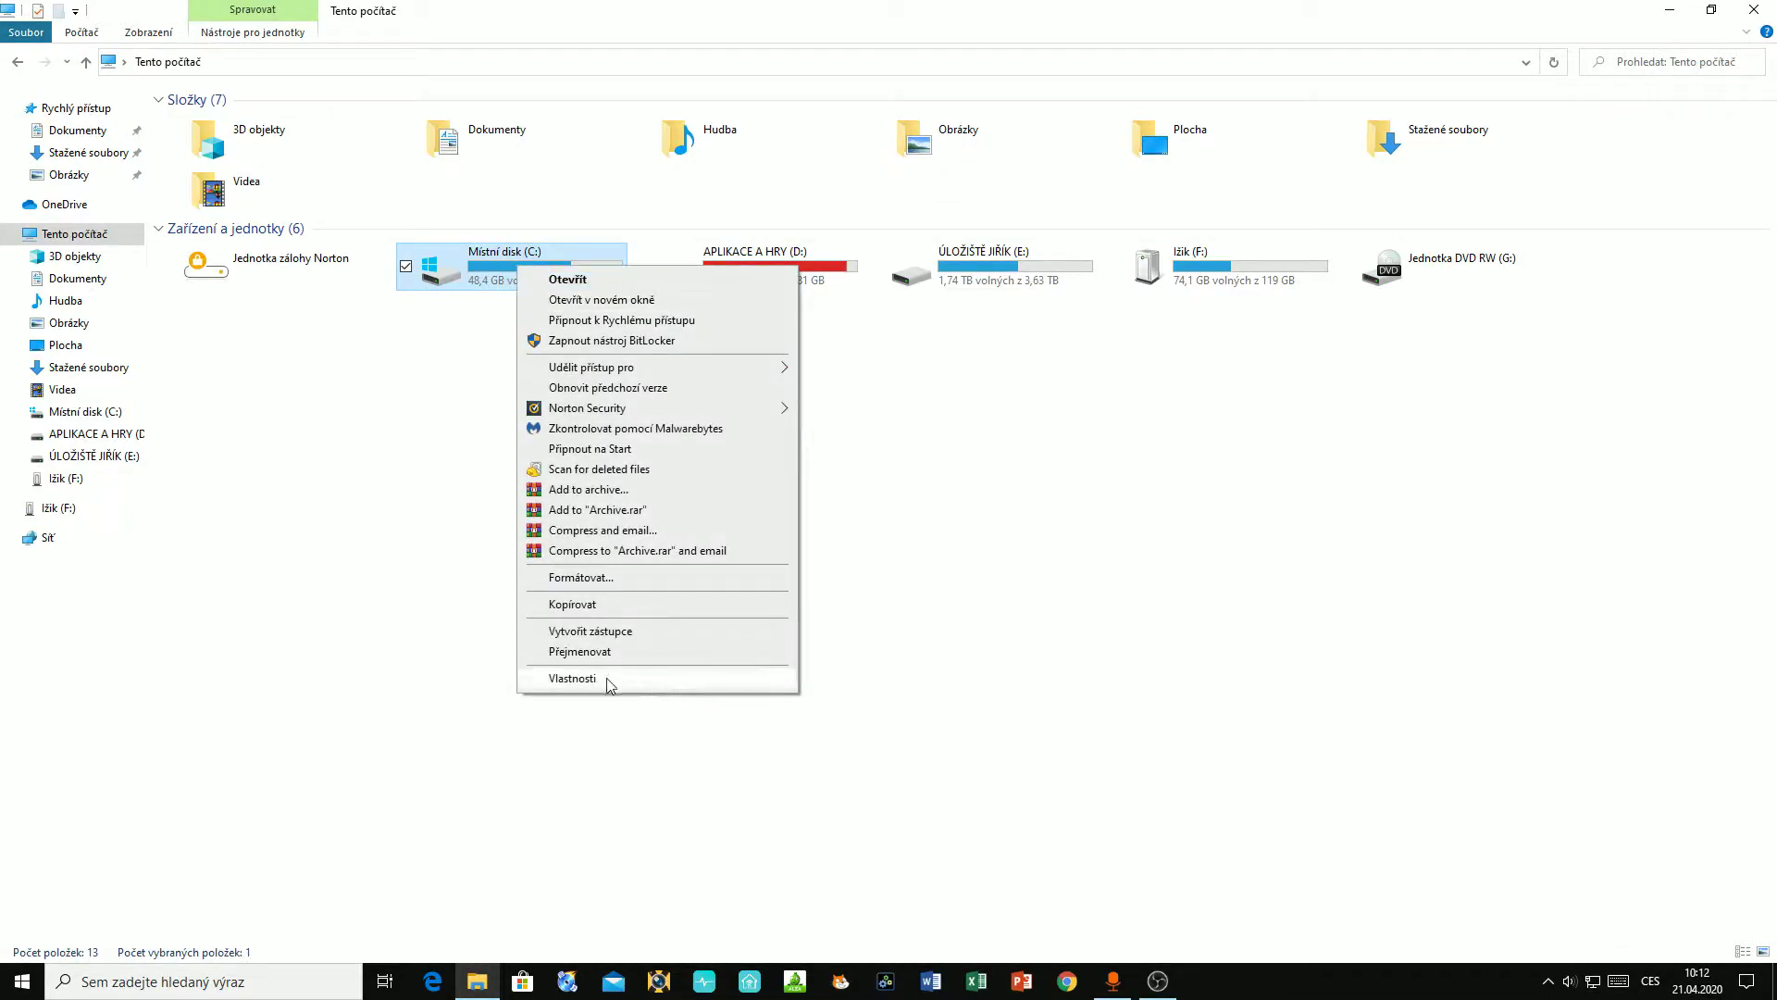
pyautogui.click(572, 678)
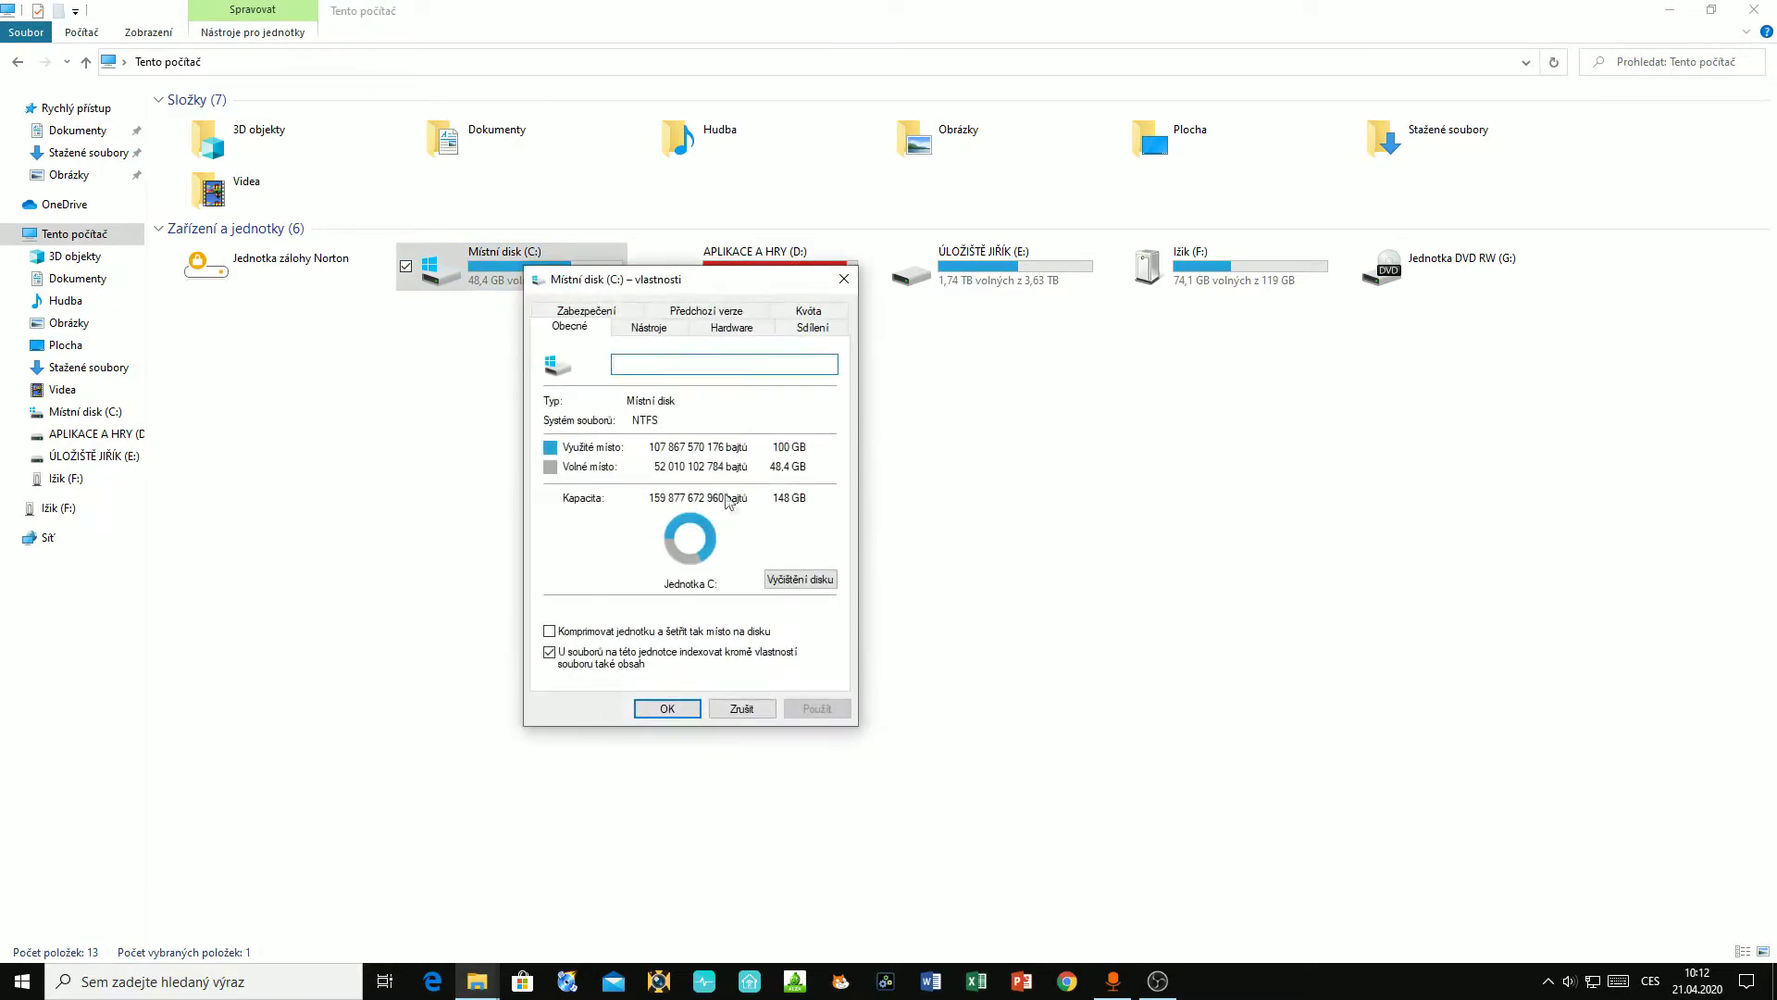
pyautogui.click(783, 584)
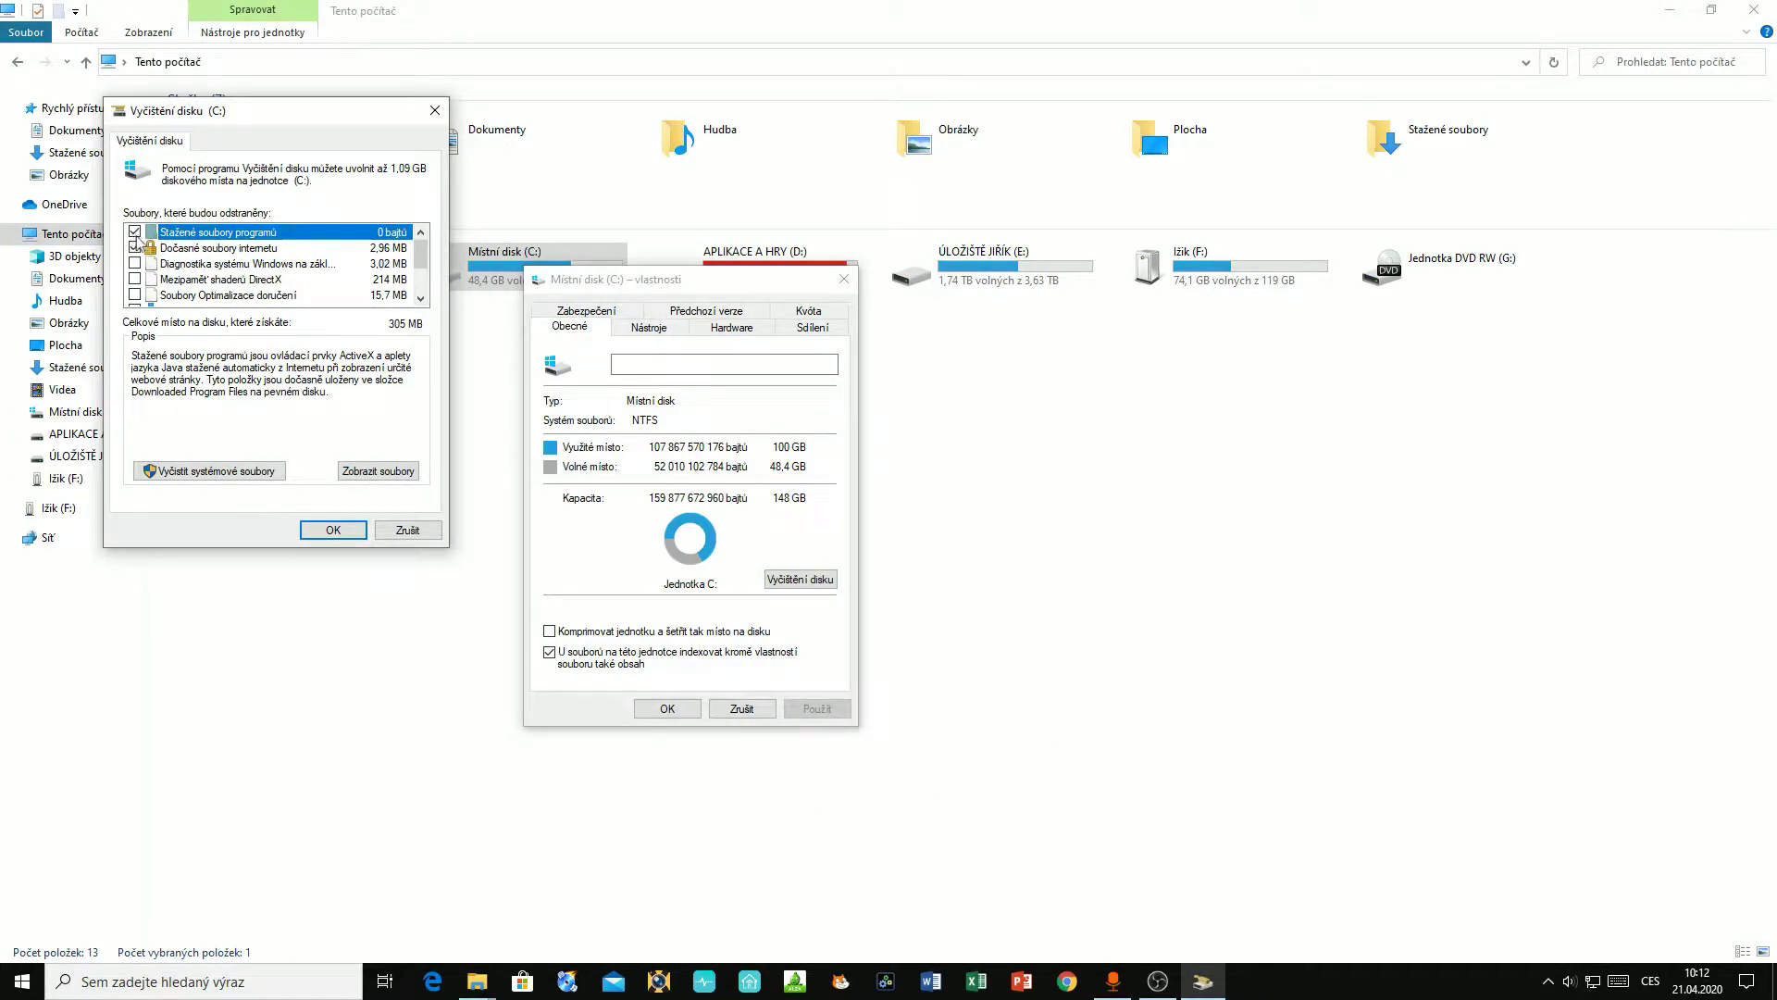
# Add the Windows diagnostics files (Diagnostika systému Windows) to the preselected cleanup categories and permanently delete the selected files
pyautogui.scroll(-2, 146, 255)
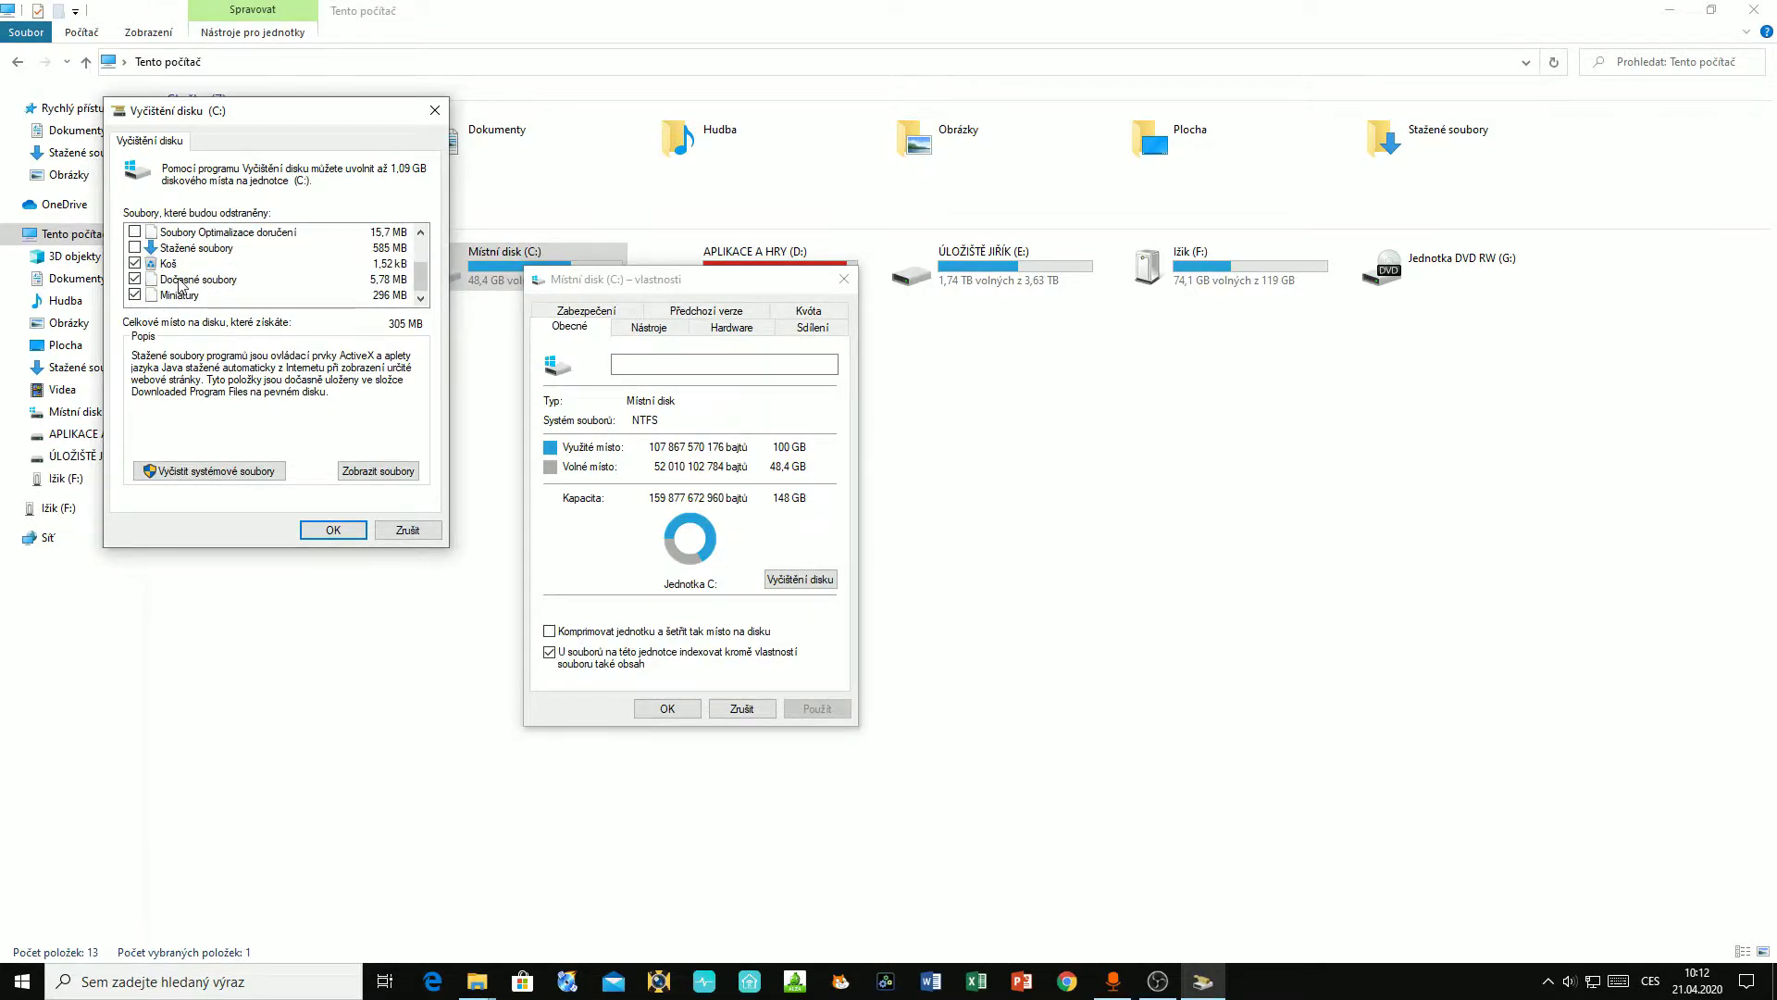
pyautogui.scroll(1, 176, 266)
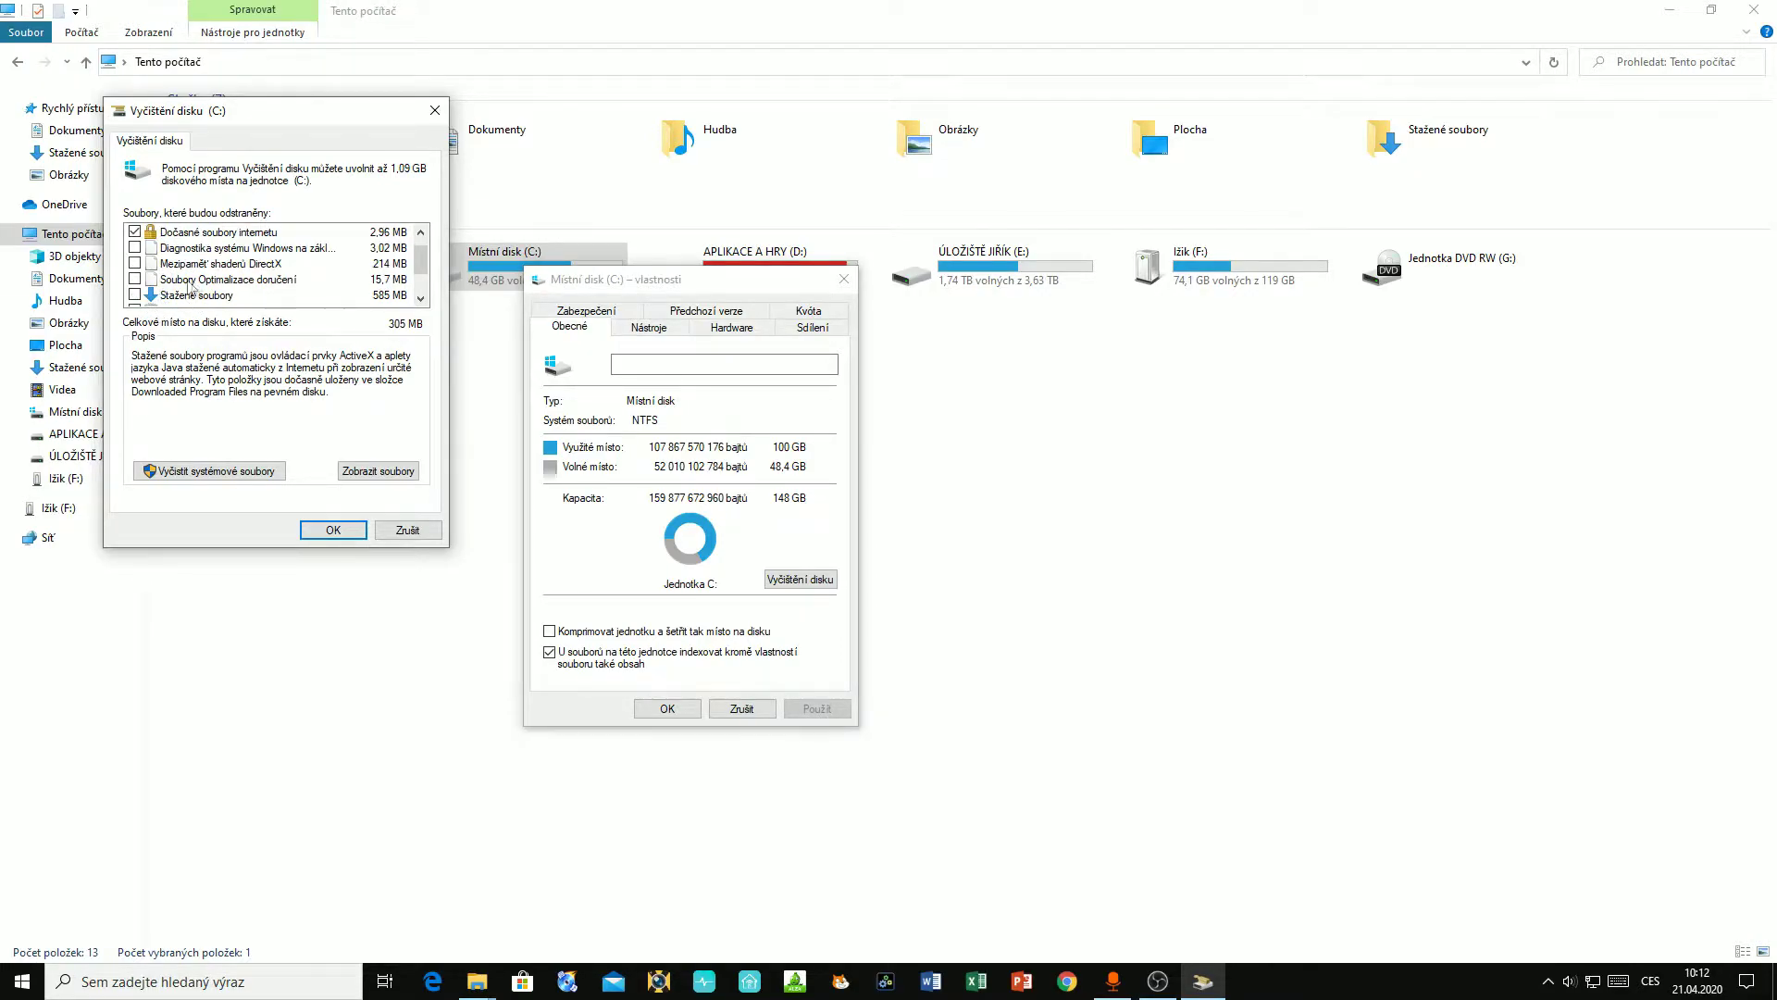
pyautogui.scroll(1, 314, 277)
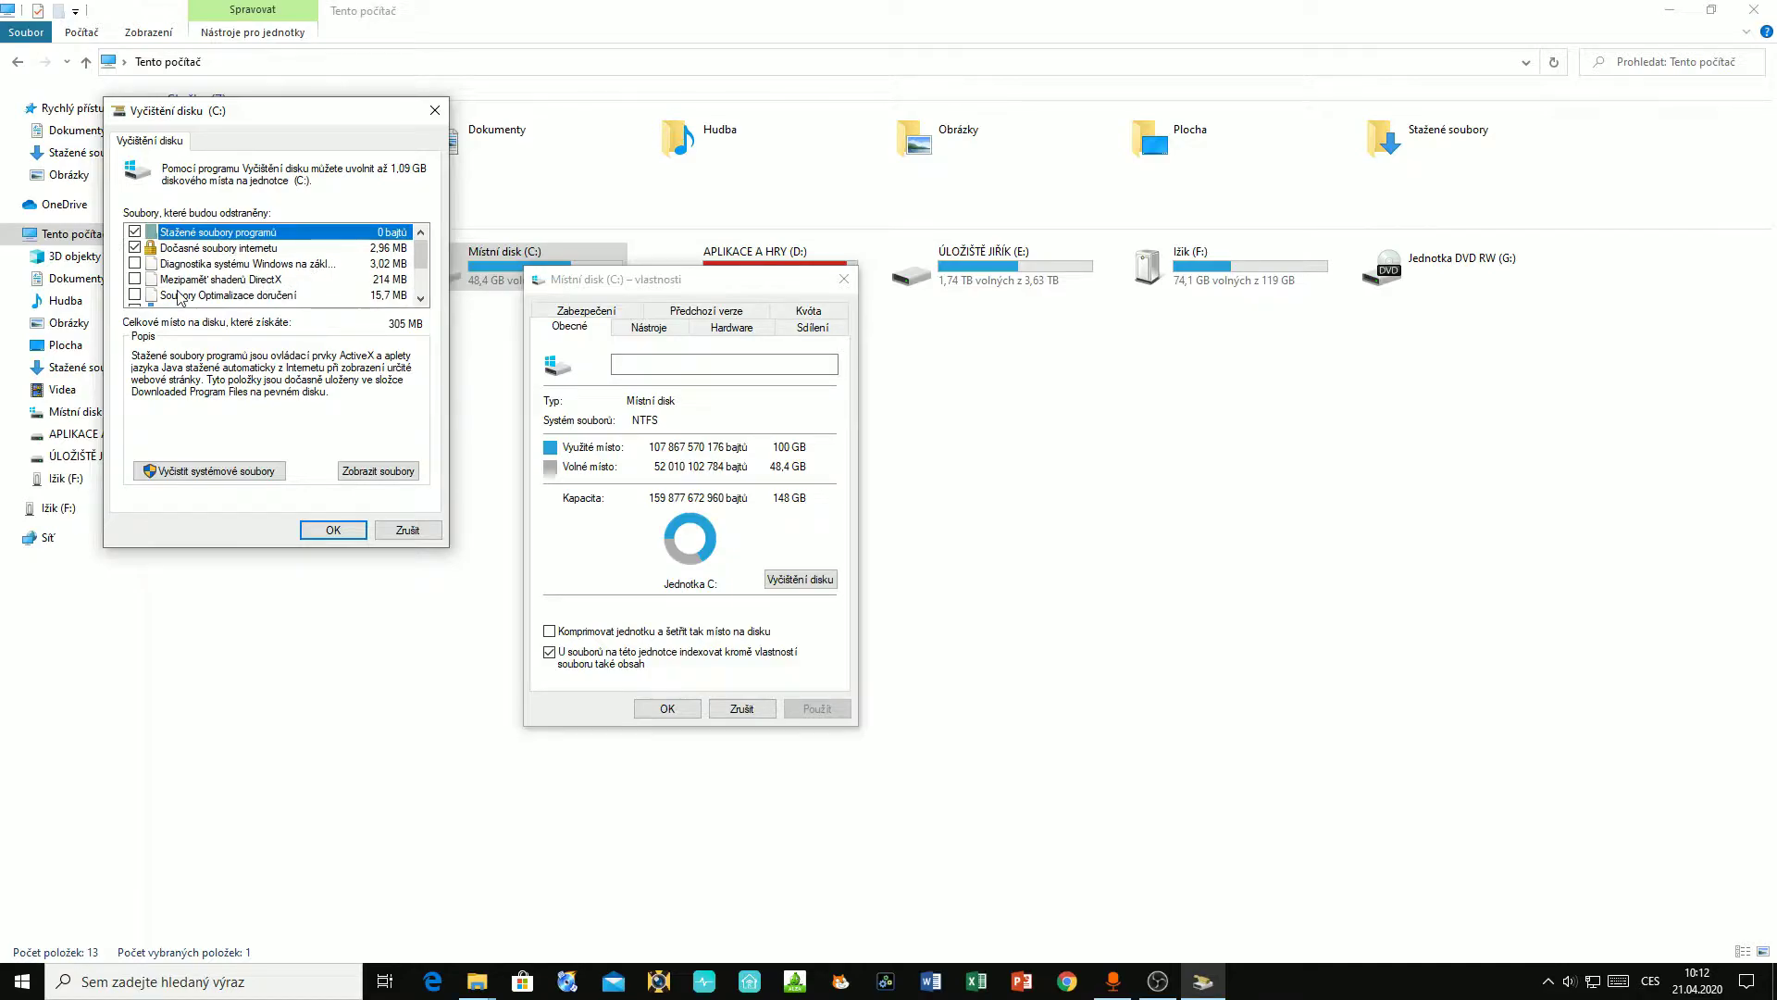
pyautogui.click(135, 264)
pyautogui.scroll(-2, 136, 298)
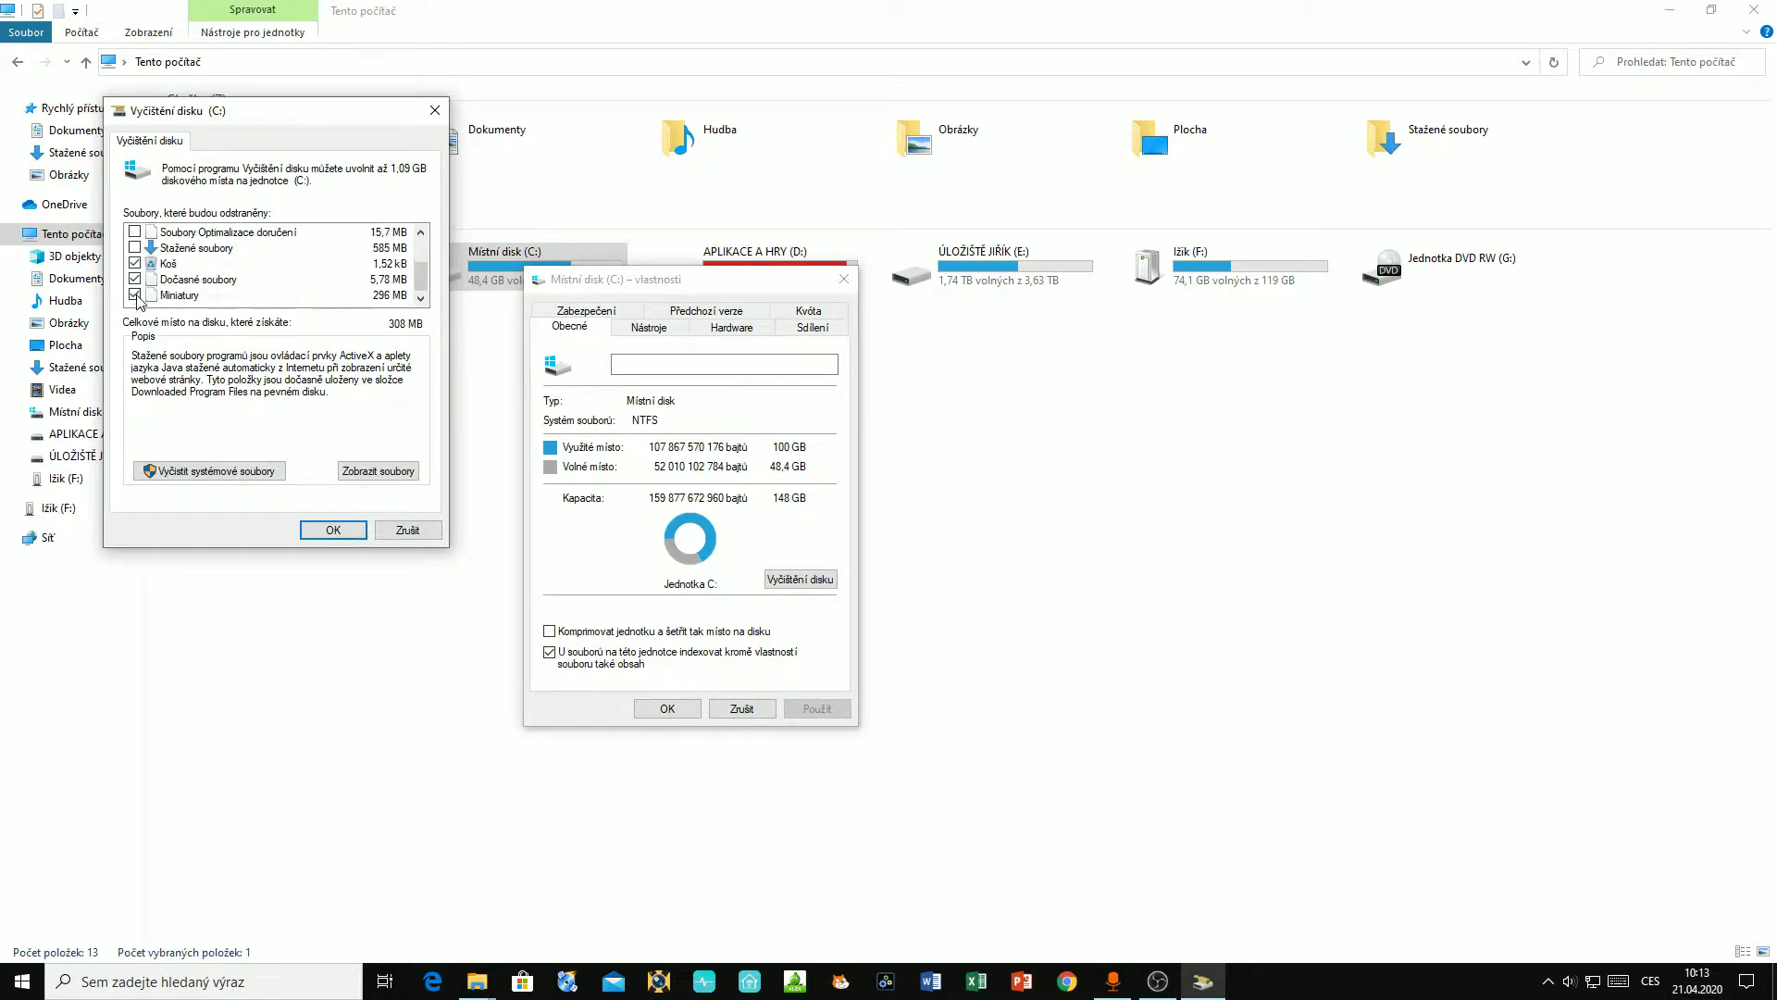
pyautogui.scroll(2, 136, 298)
pyautogui.scroll(-2, 136, 298)
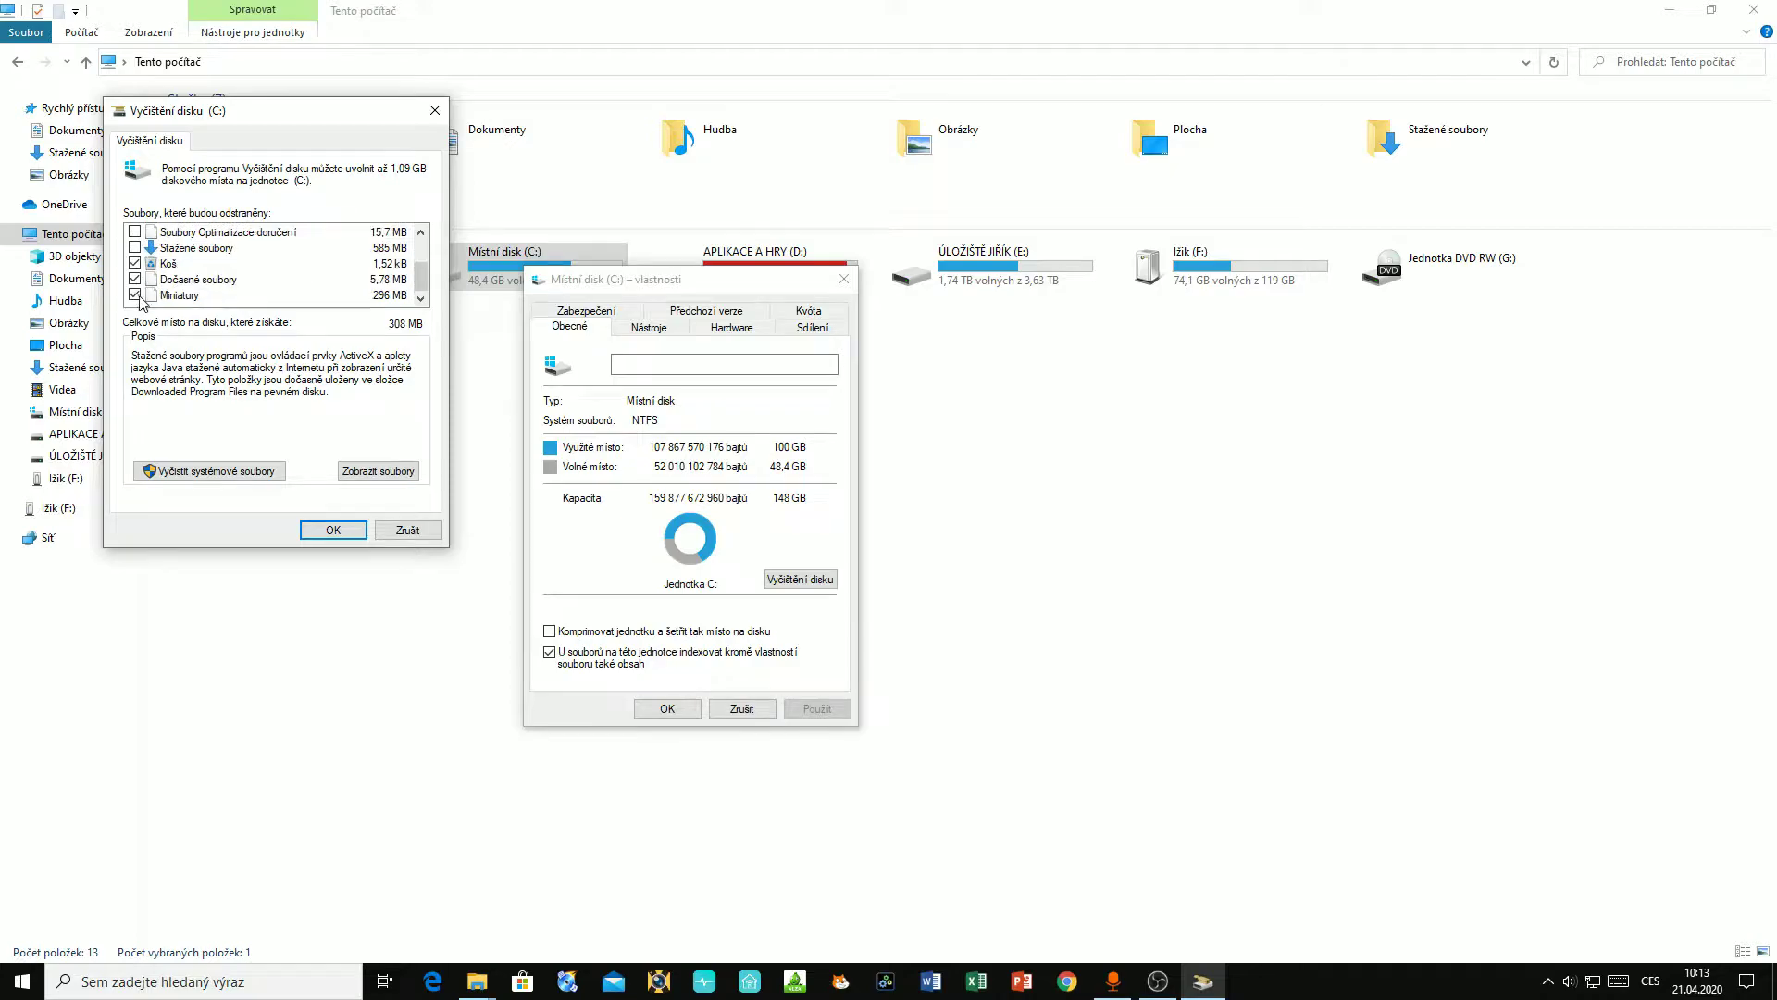
pyautogui.click(333, 529)
pyautogui.click(907, 493)
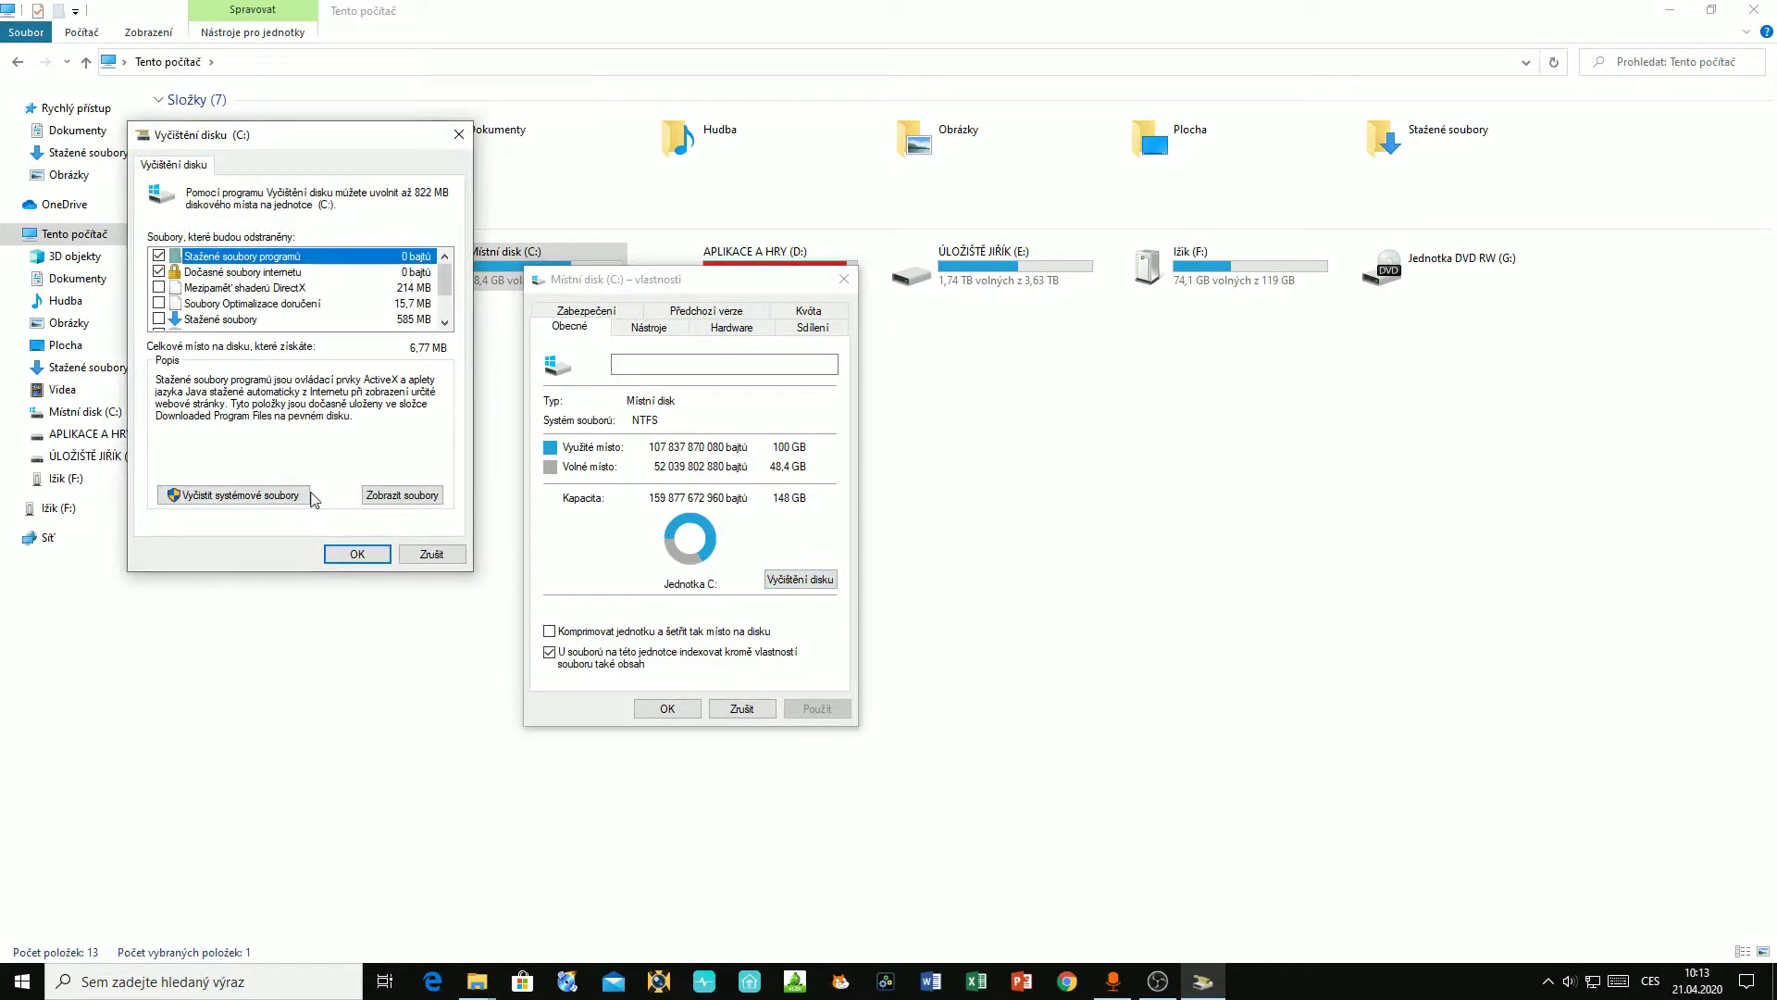
# Scan drive C: for system files to clean and bring the Disk Cleanup window to the front
pyautogui.click(285, 496)
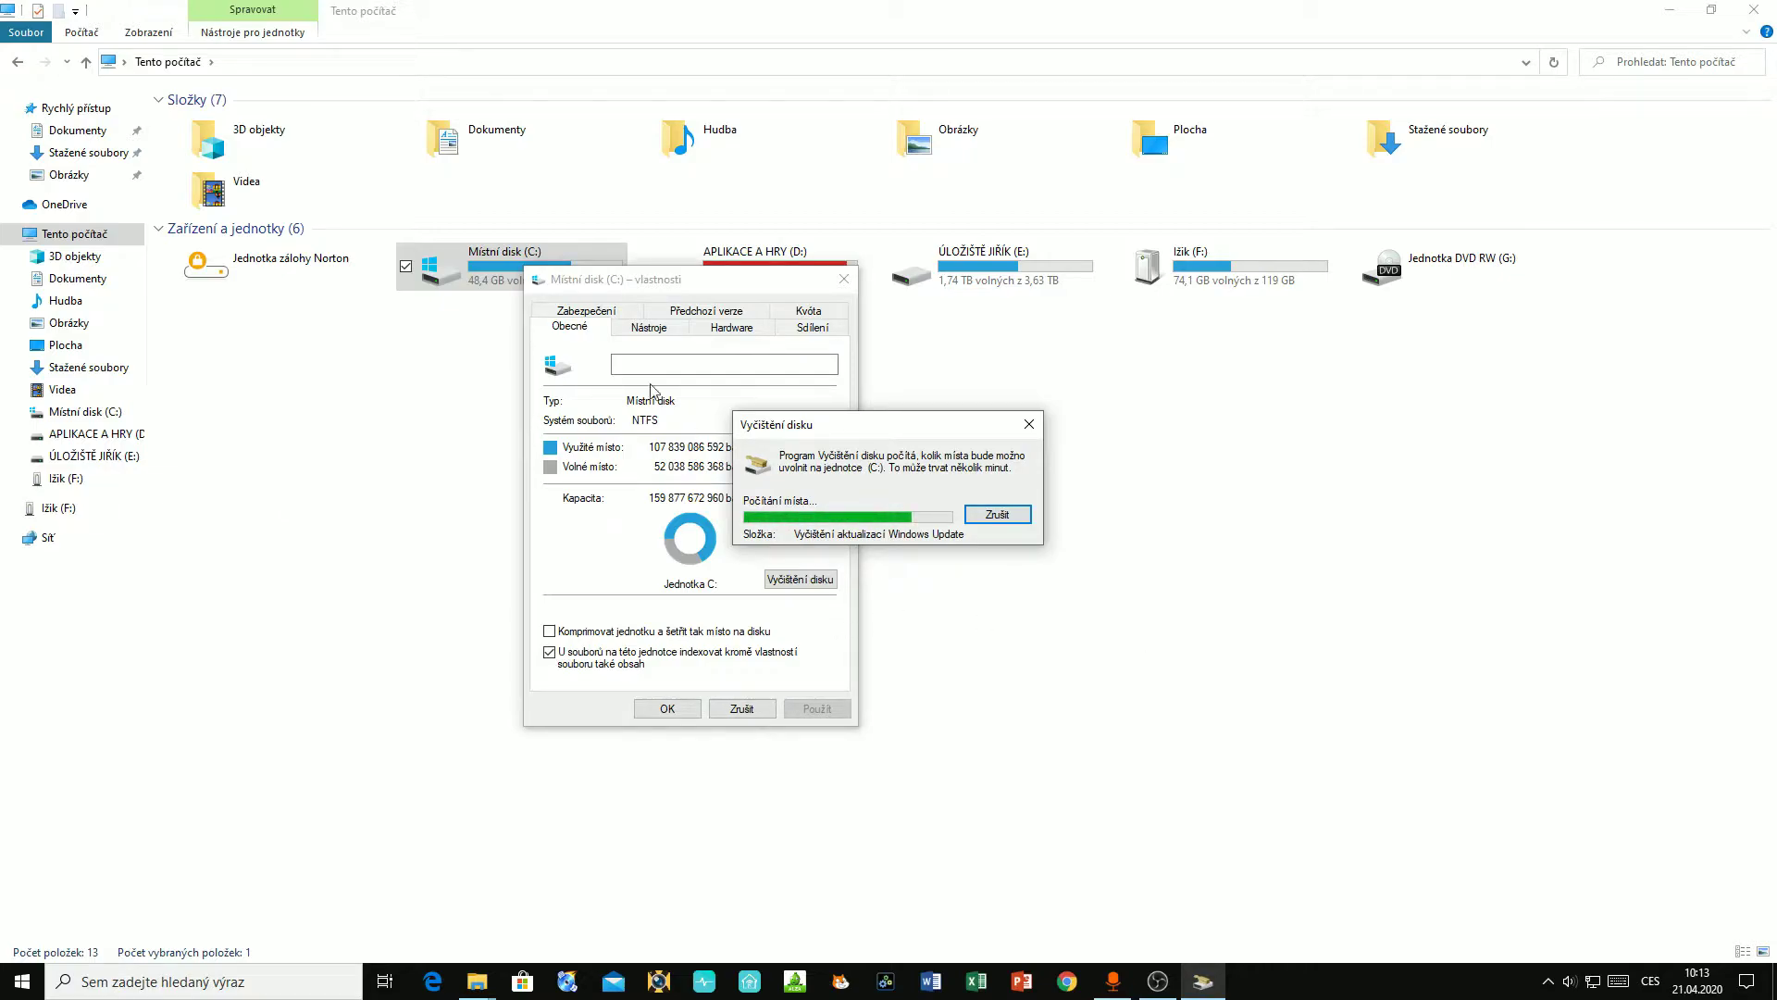
pyautogui.click(863, 431)
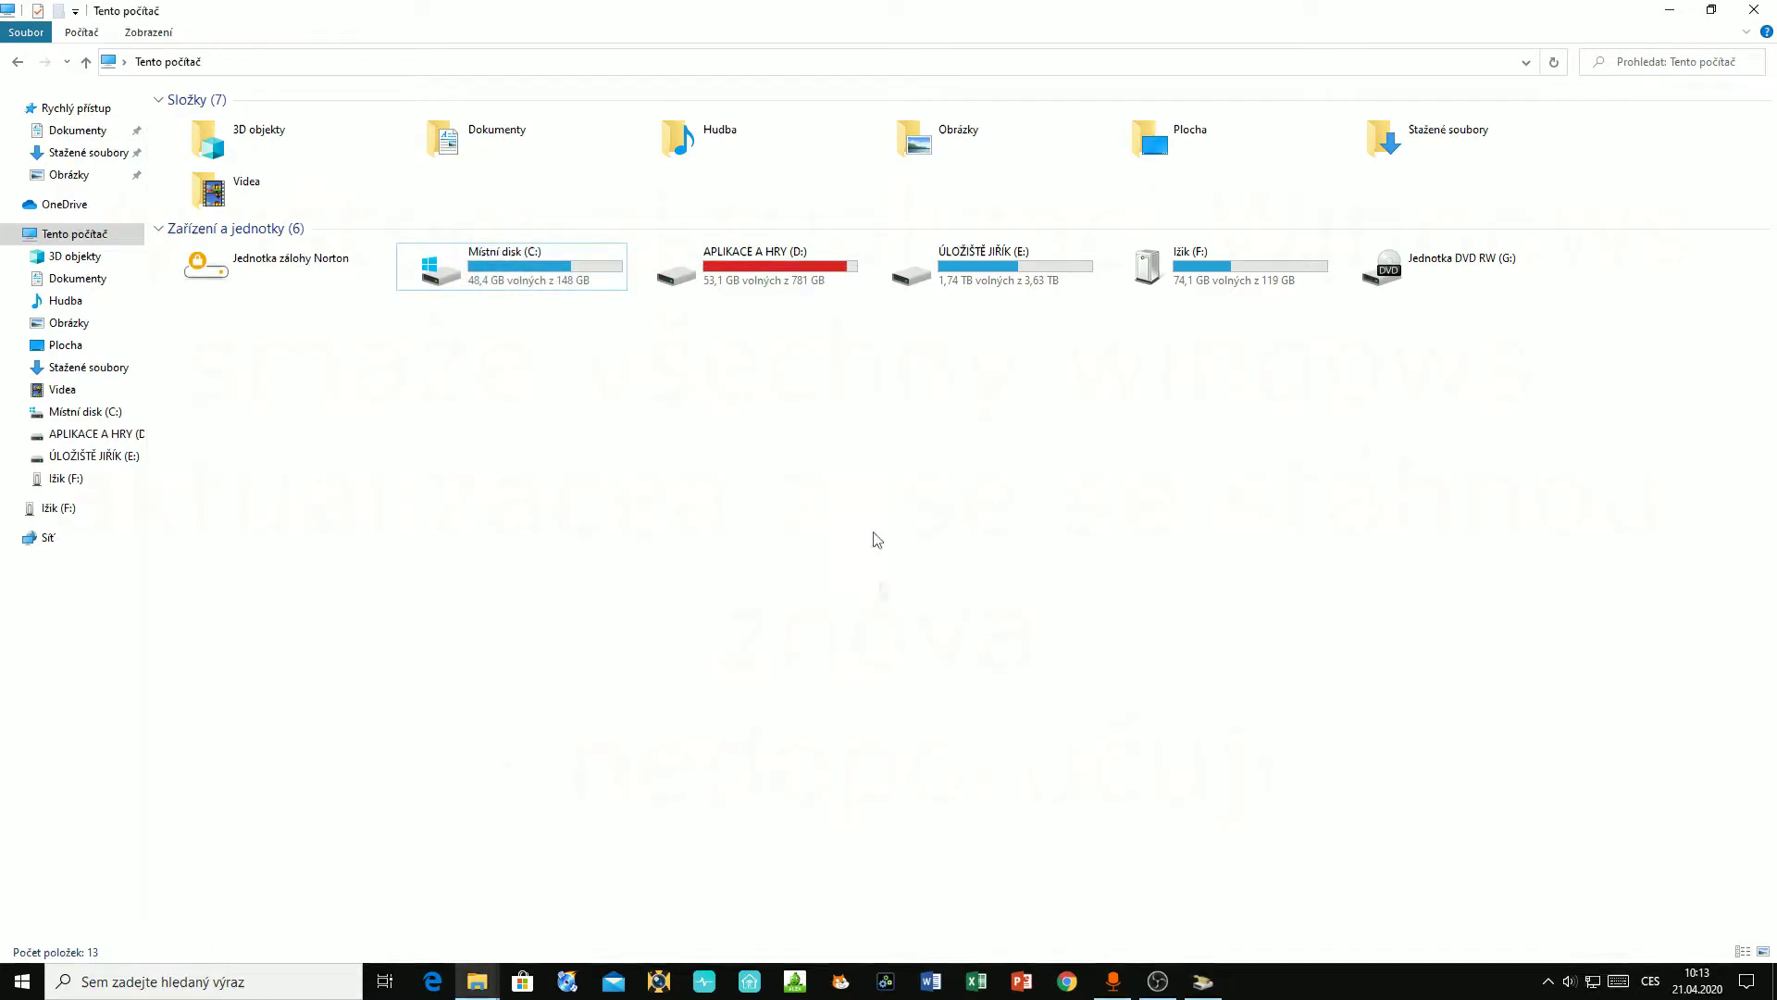
pyautogui.click(1199, 981)
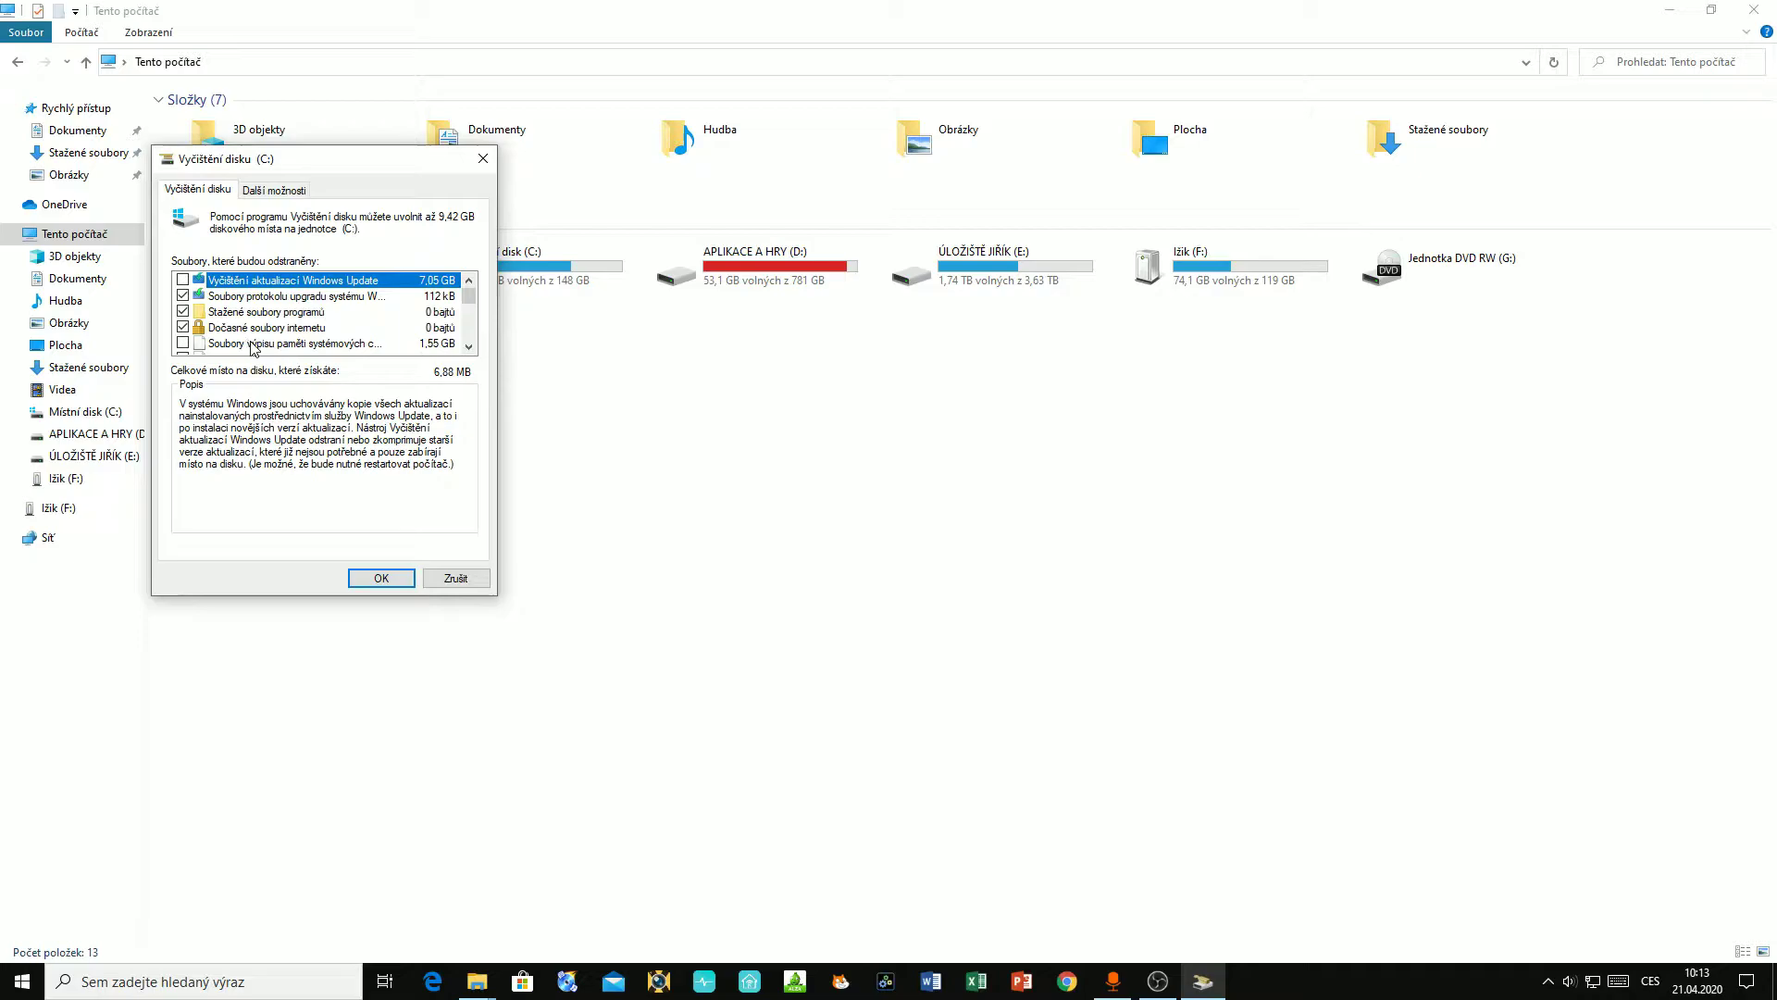
# Read the descriptions of the Koš, Dočasné soubory and Miniatury categories in the system cleanup list
pyautogui.scroll(-3, 254, 347)
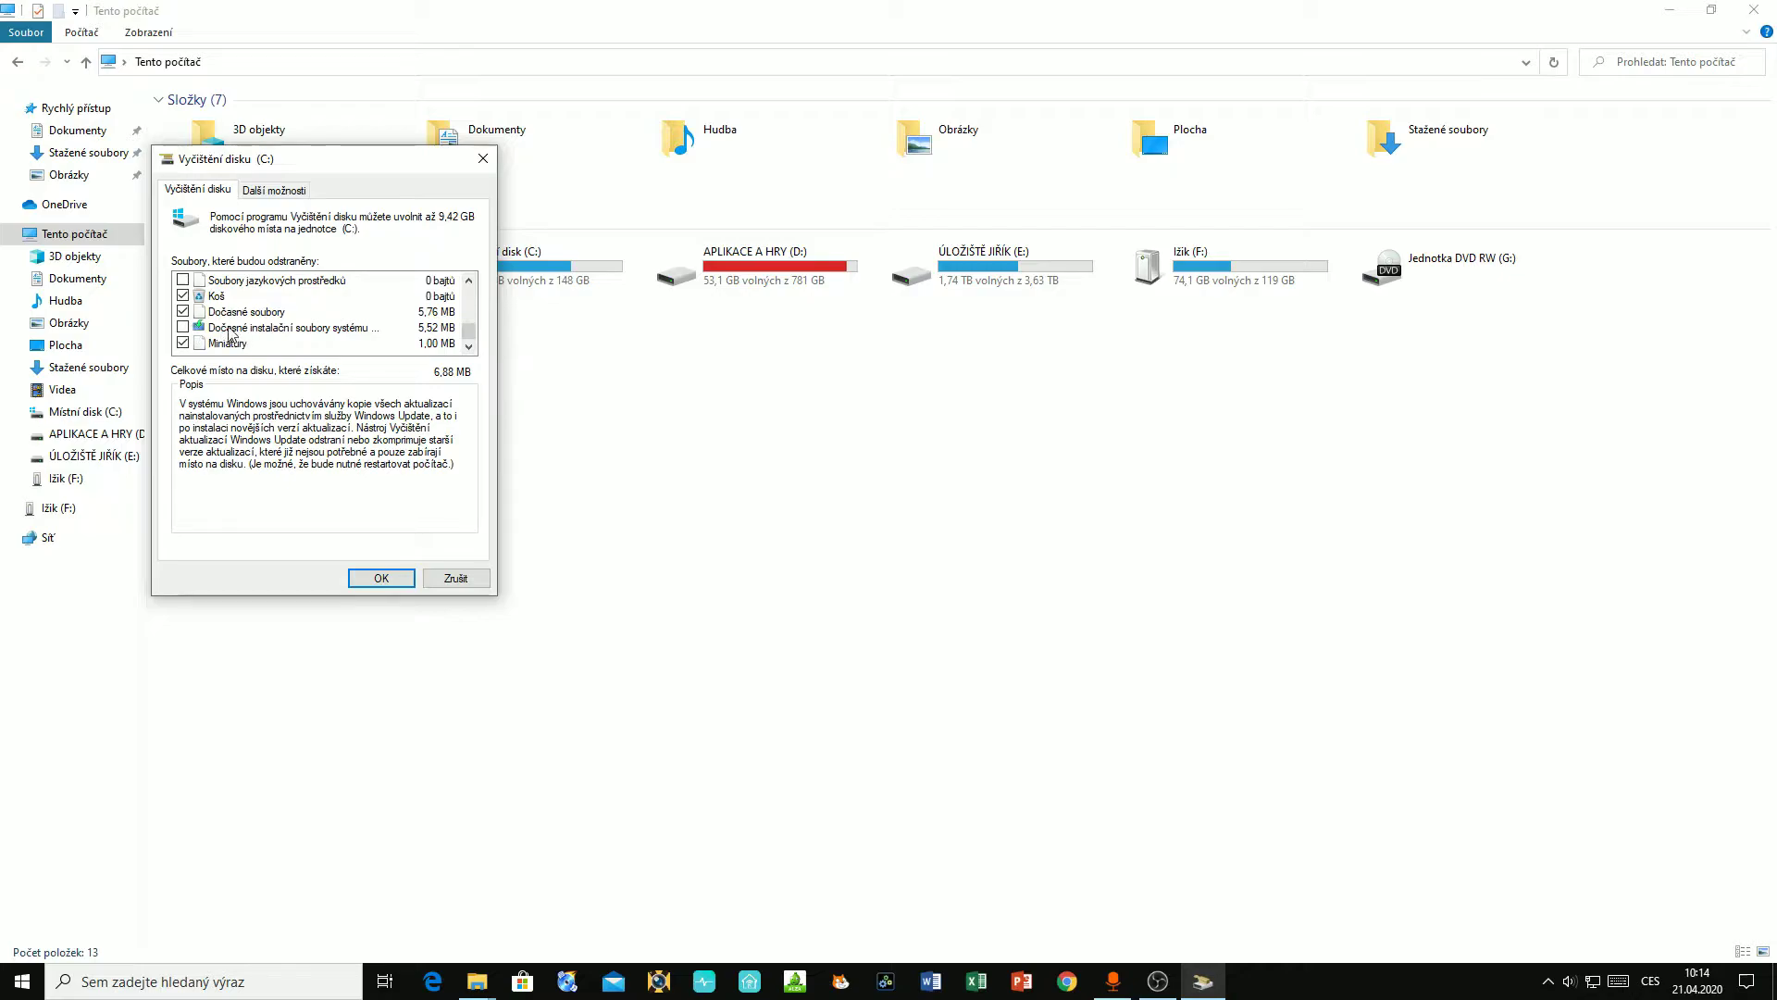
pyautogui.click(227, 297)
pyautogui.click(239, 312)
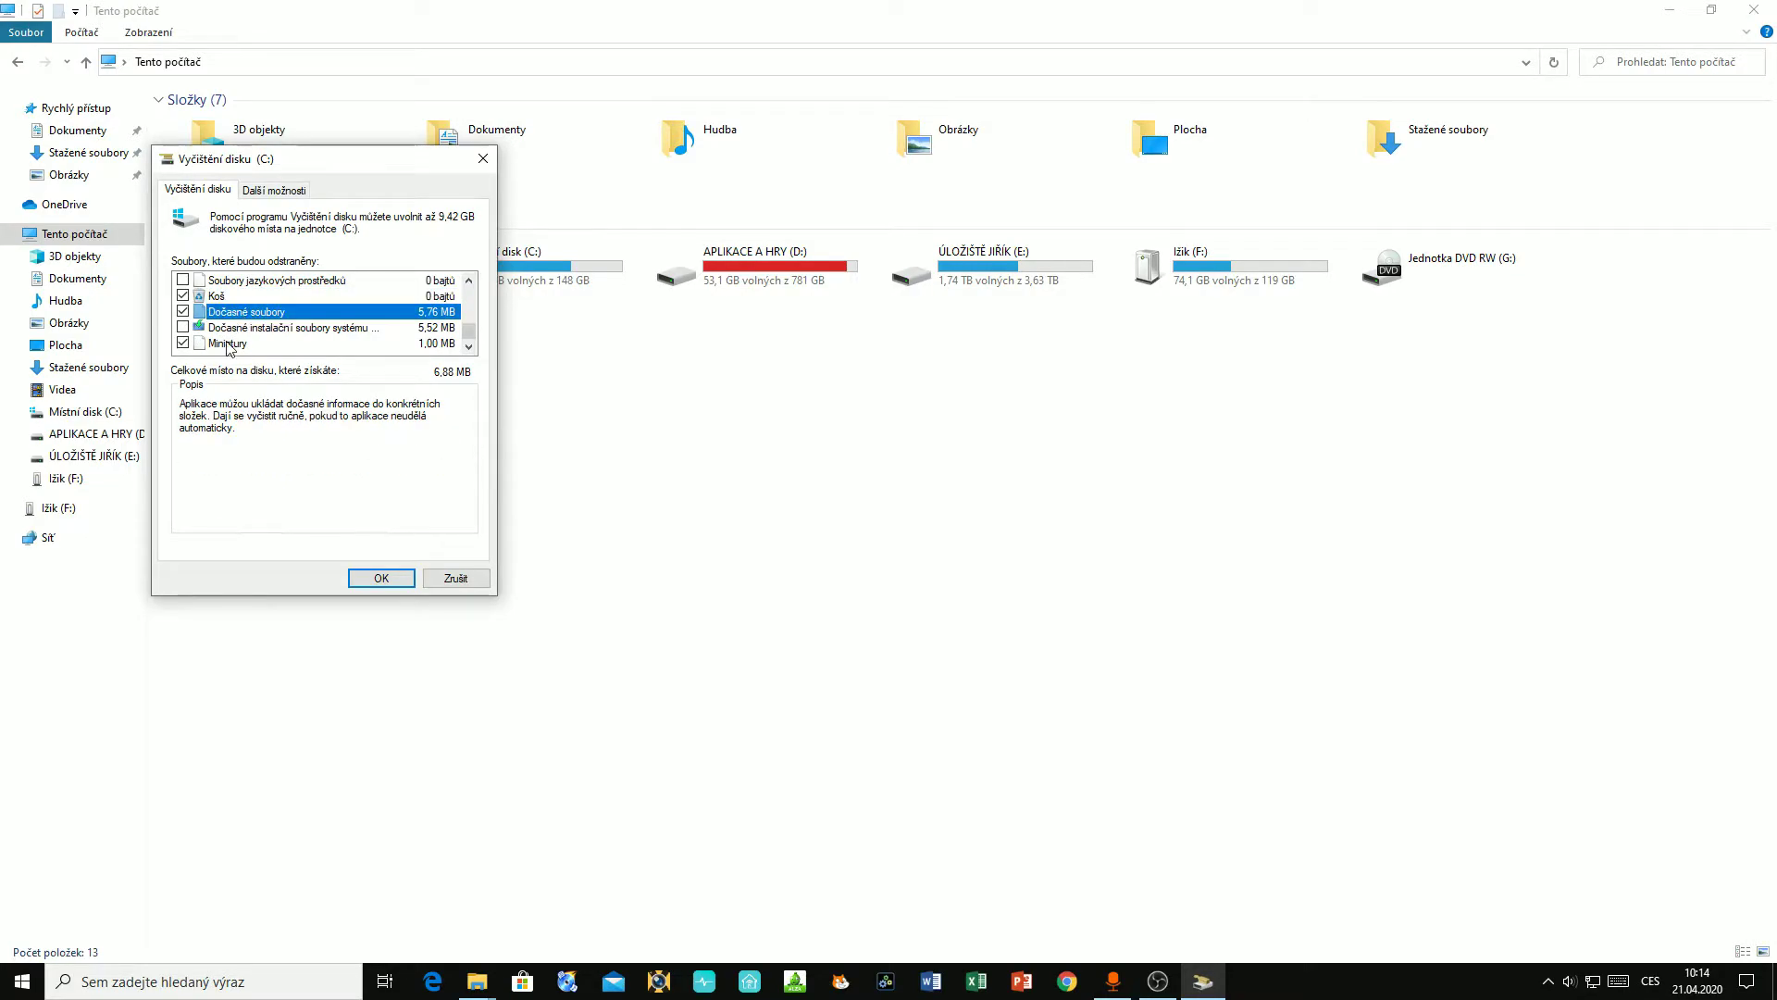
pyautogui.click(227, 342)
pyautogui.scroll(2, 227, 343)
pyautogui.scroll(2, 227, 344)
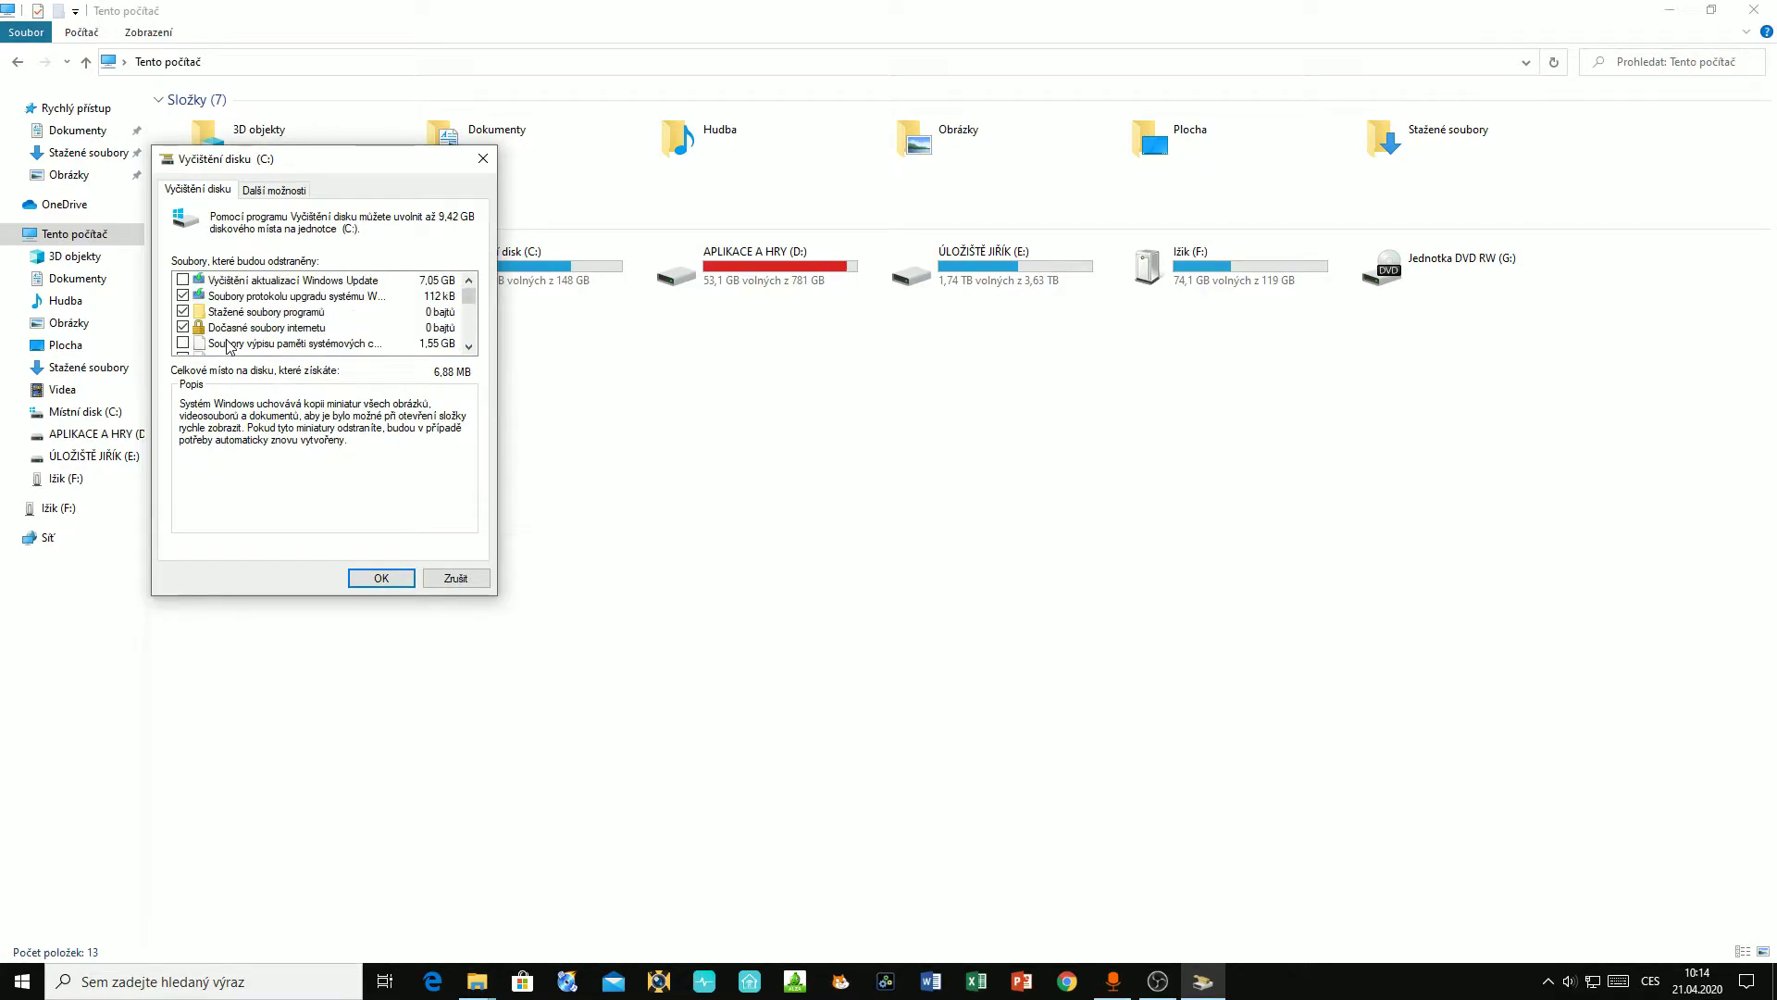
# Read the Windows upgrade log files description and review the remaining cleanup categories and the additional options (Další možnosti)
pyautogui.click(245, 297)
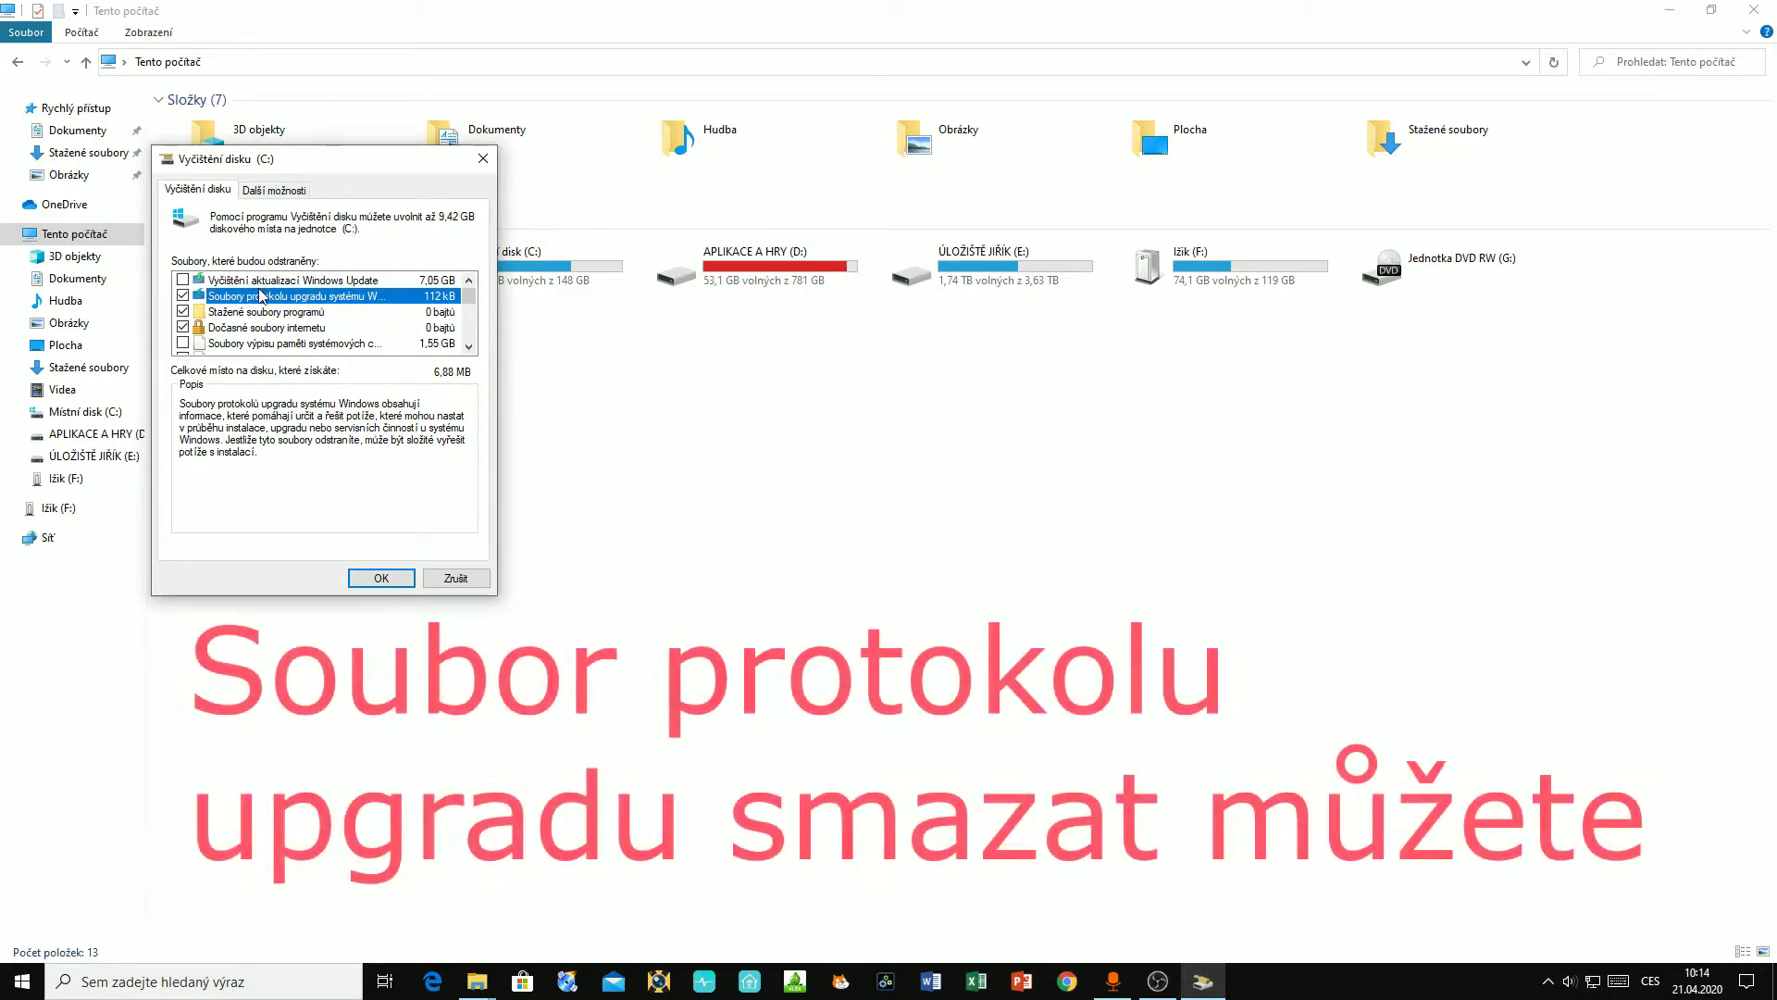
pyautogui.scroll(-4, 264, 310)
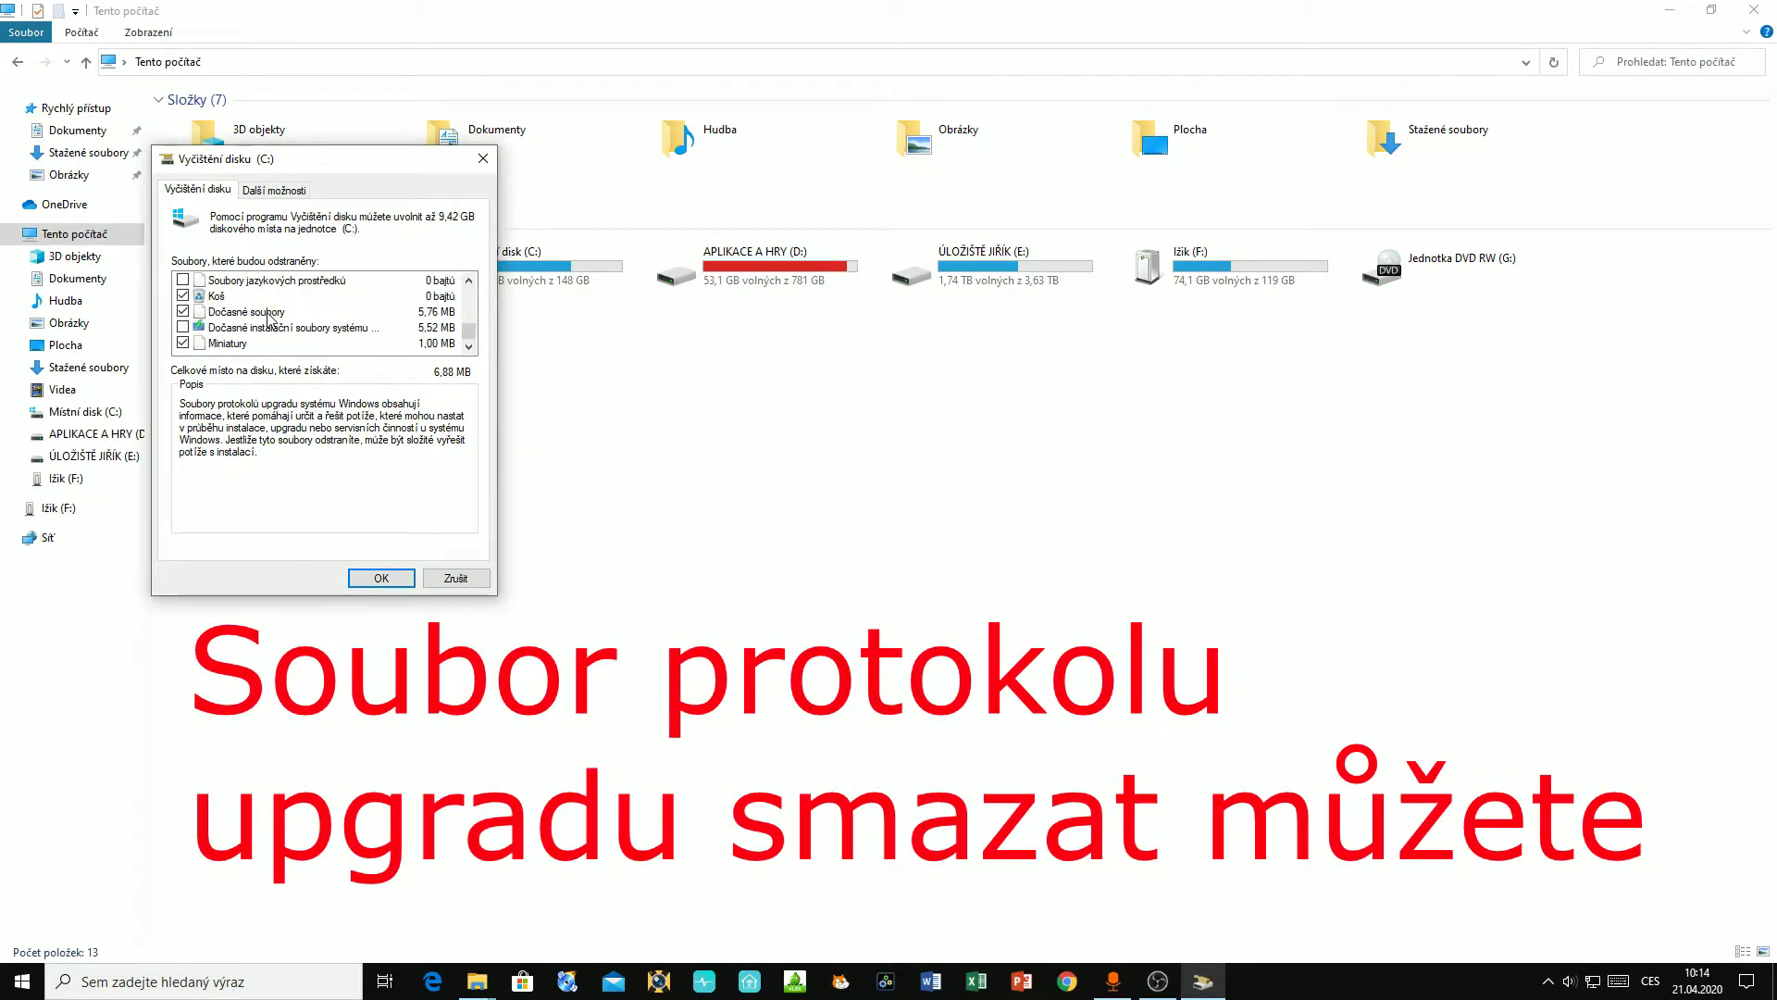
pyautogui.scroll(-2, 257, 335)
pyautogui.scroll(5, 239, 350)
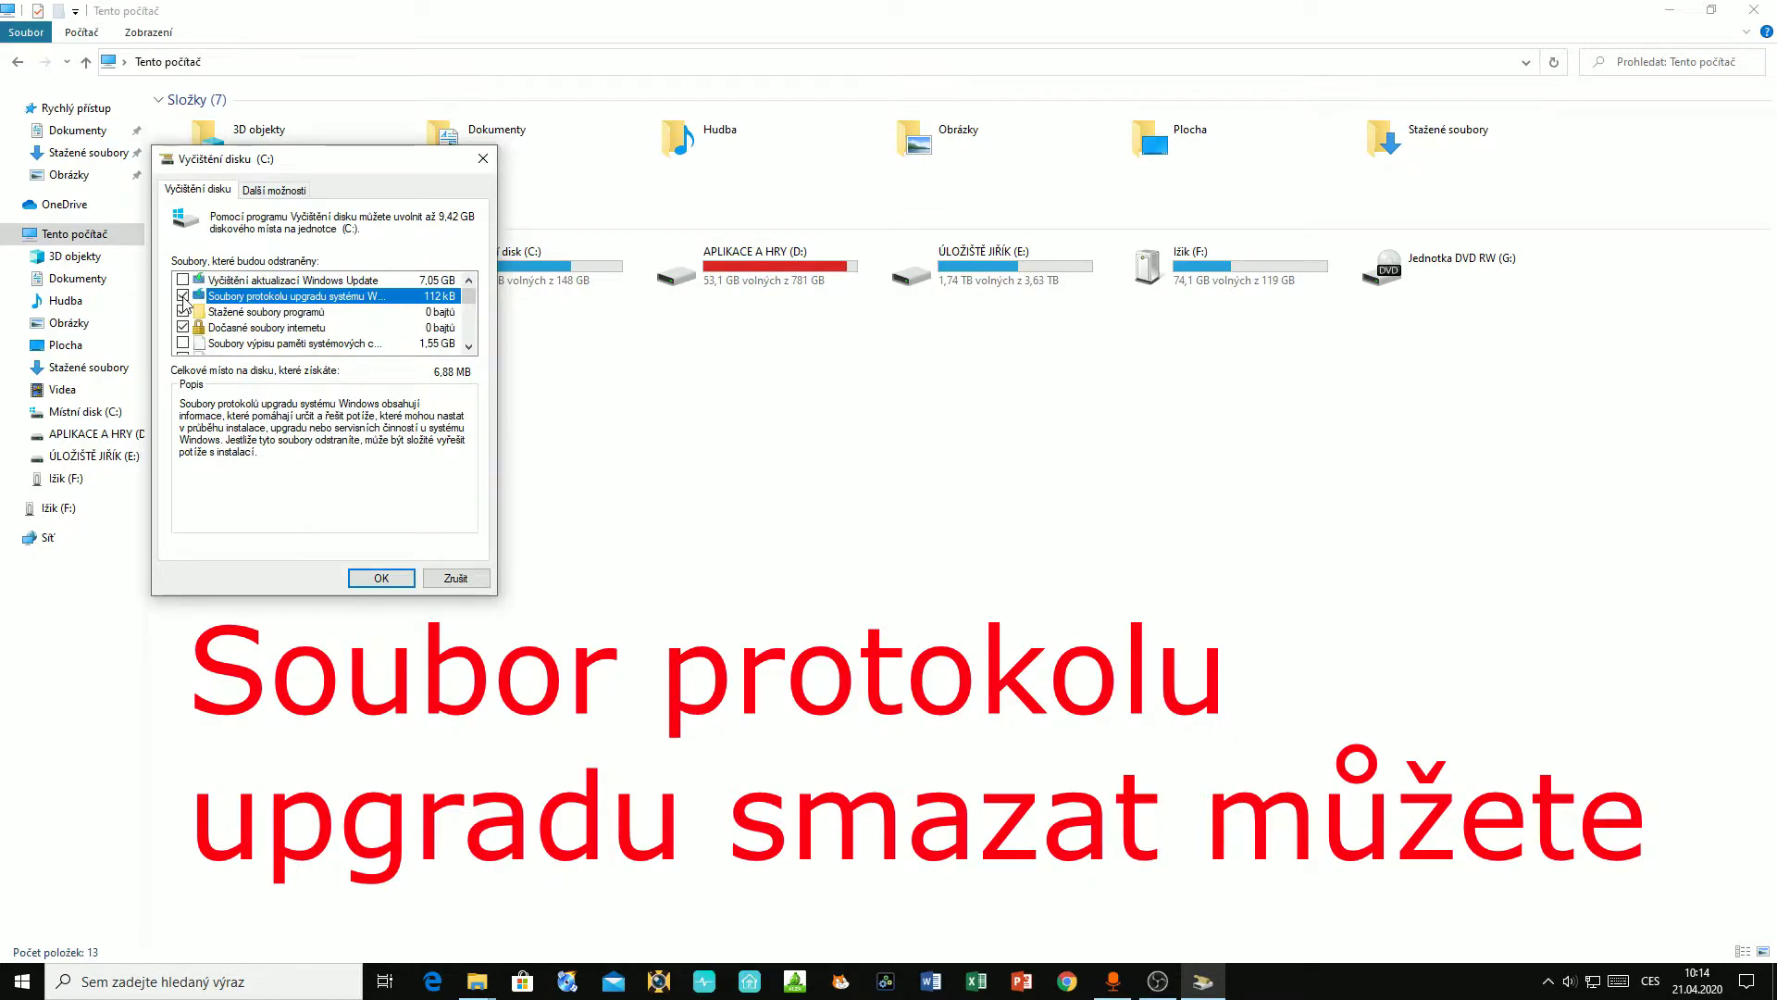
pyautogui.scroll(-3, 194, 311)
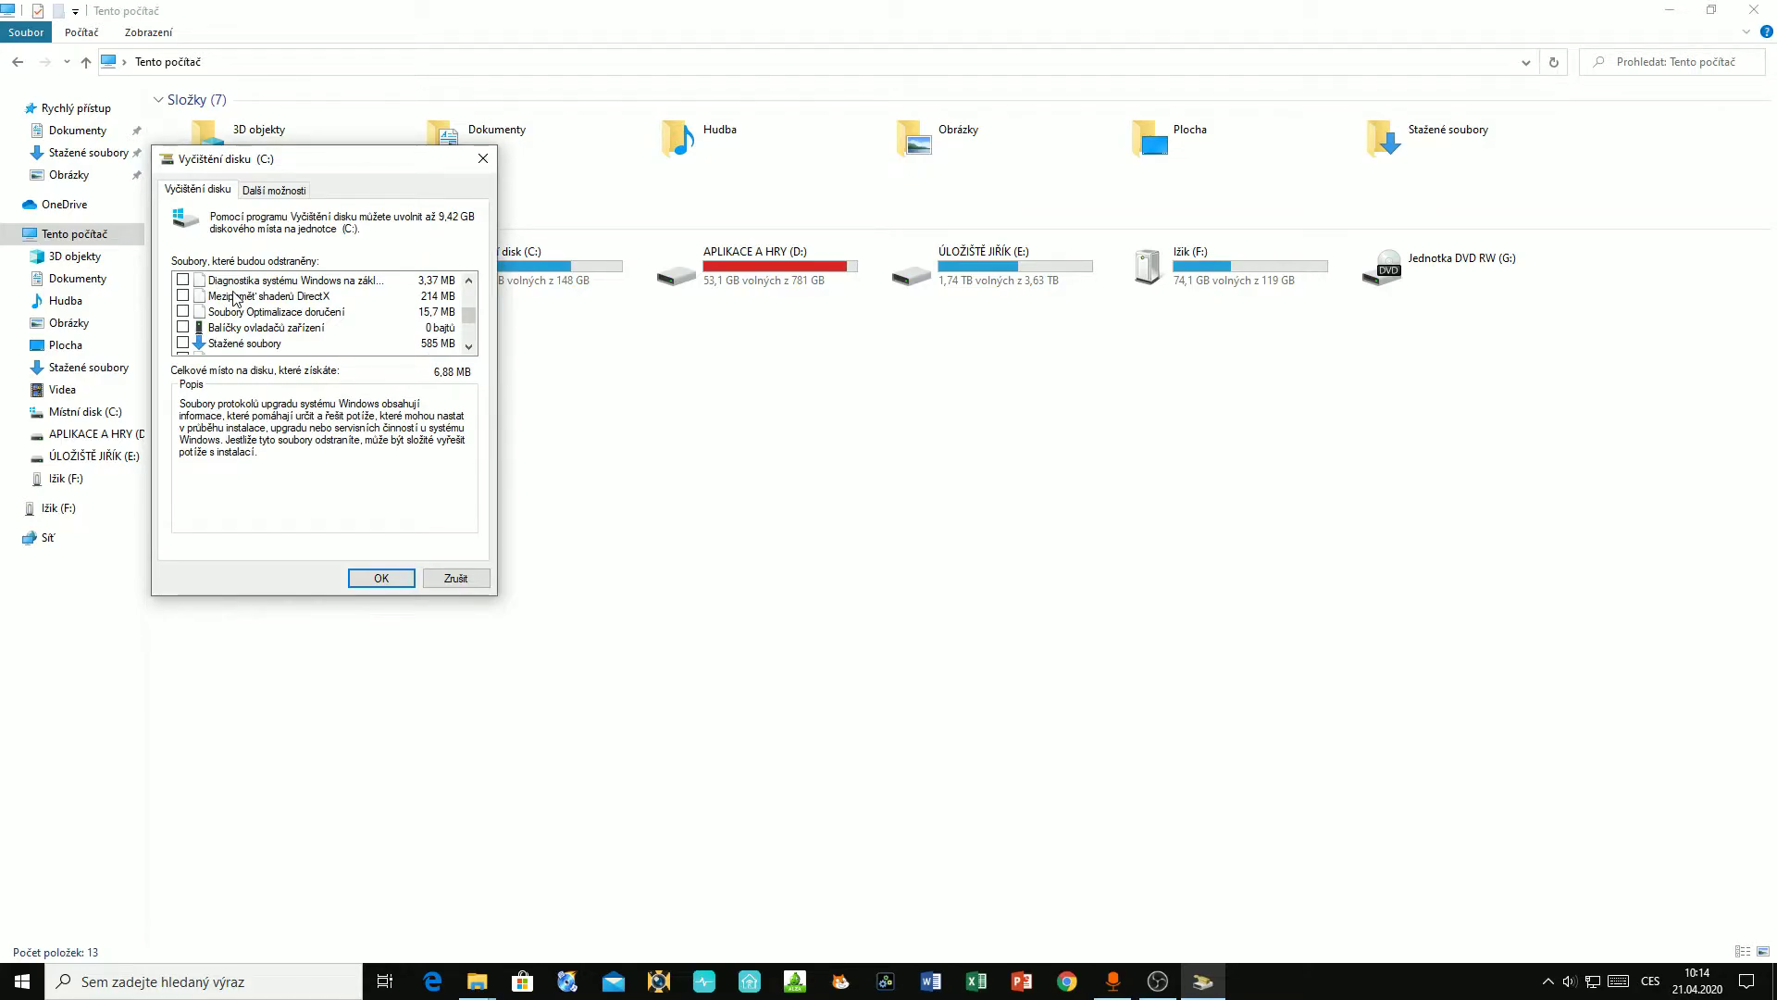
pyautogui.scroll(3, 234, 297)
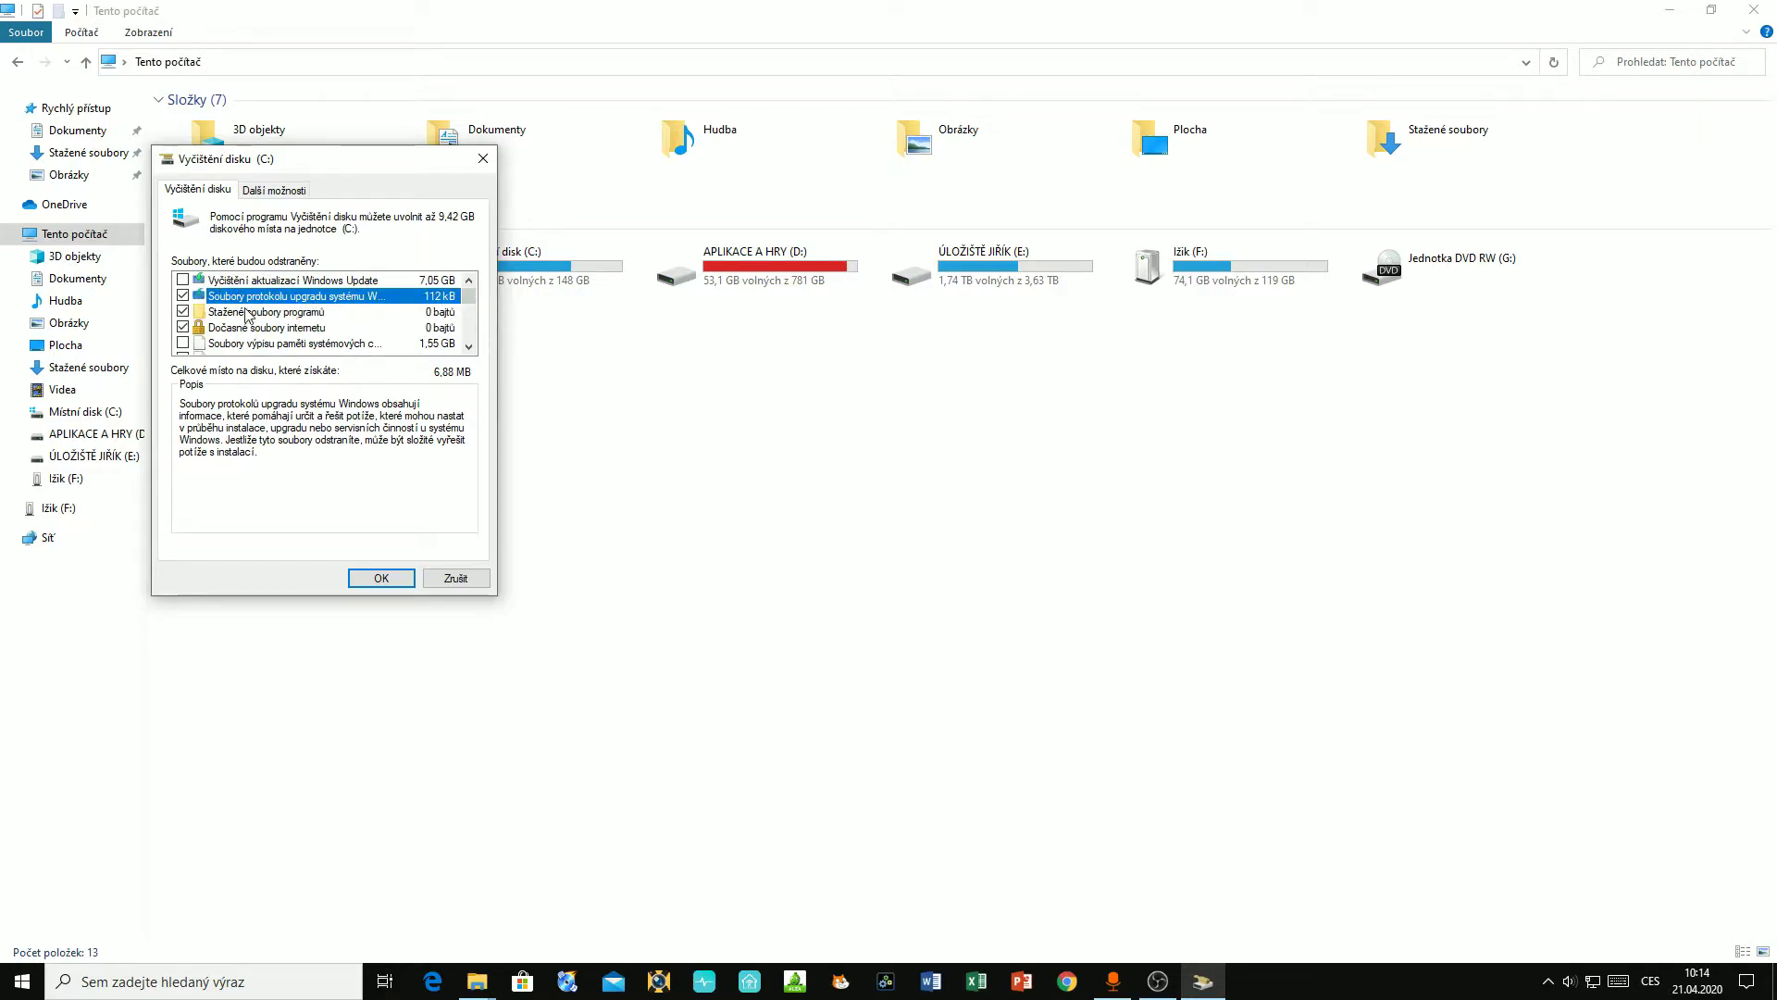
pyautogui.click(273, 189)
pyautogui.click(217, 189)
pyautogui.scroll(-1, 371, 305)
pyautogui.scroll(-2, 374, 305)
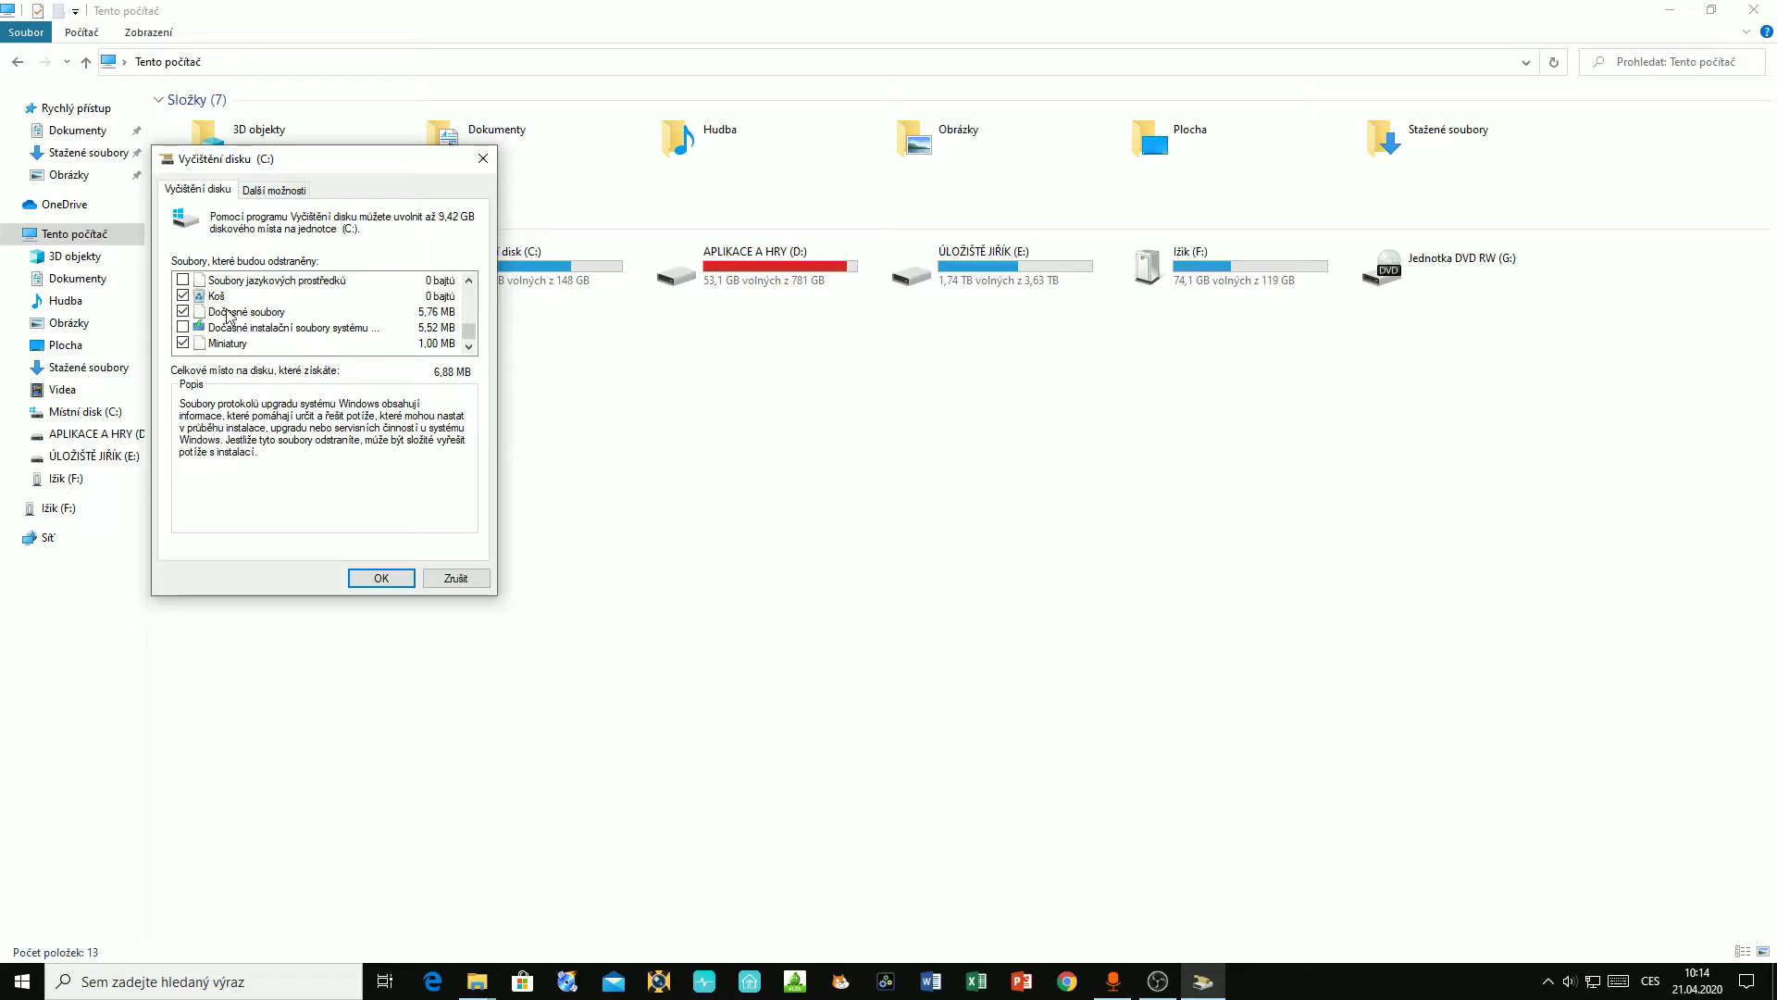
pyautogui.scroll(3, 222, 350)
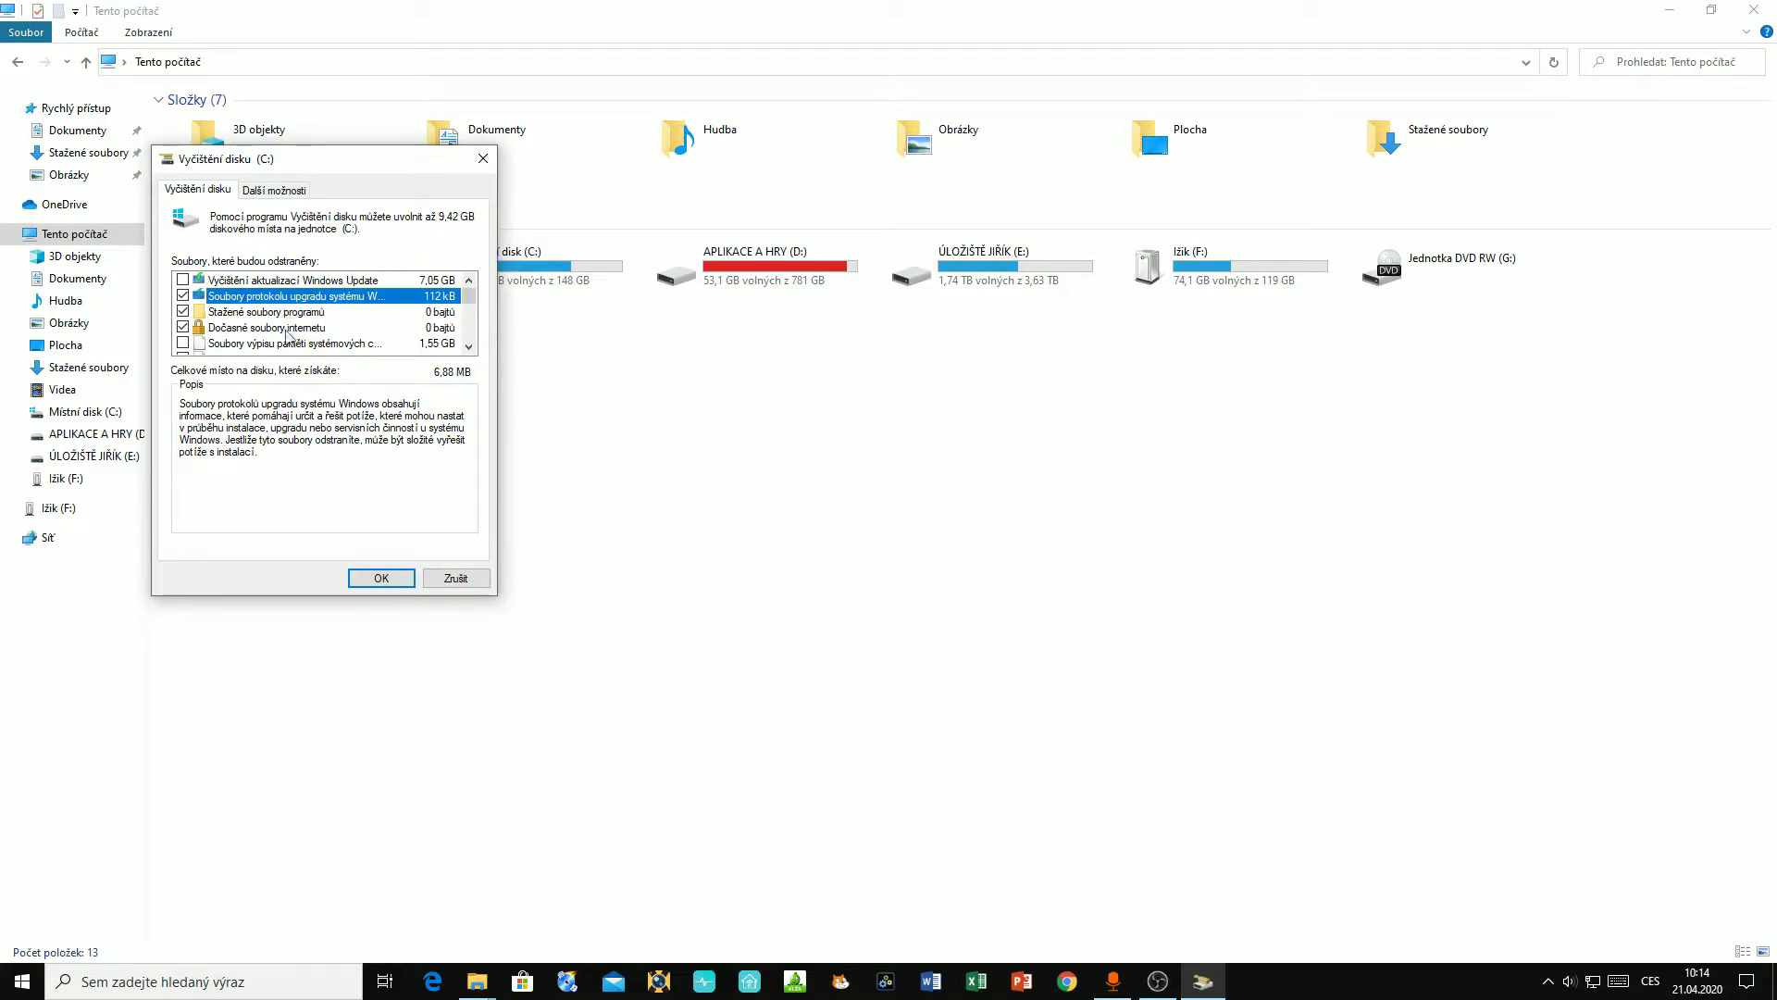
# Permanently delete the files in the selected system cleanup categories and close the C: drive properties
pyautogui.click(381, 577)
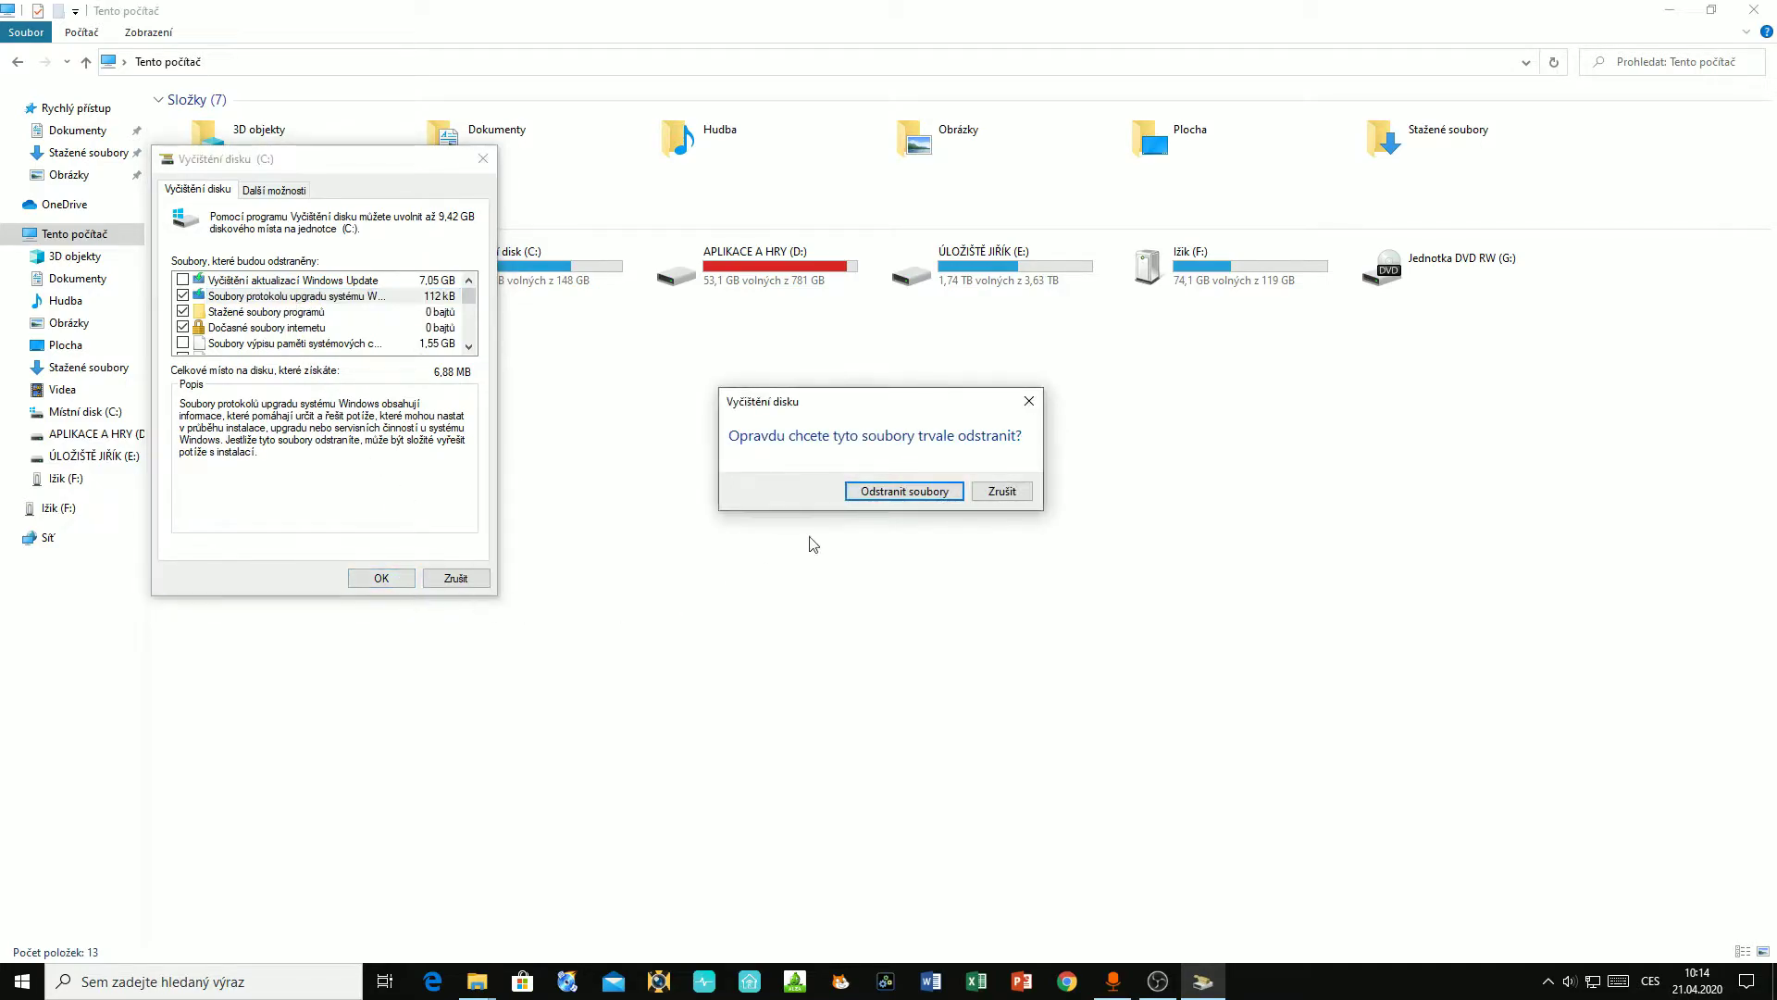
pyautogui.click(875, 490)
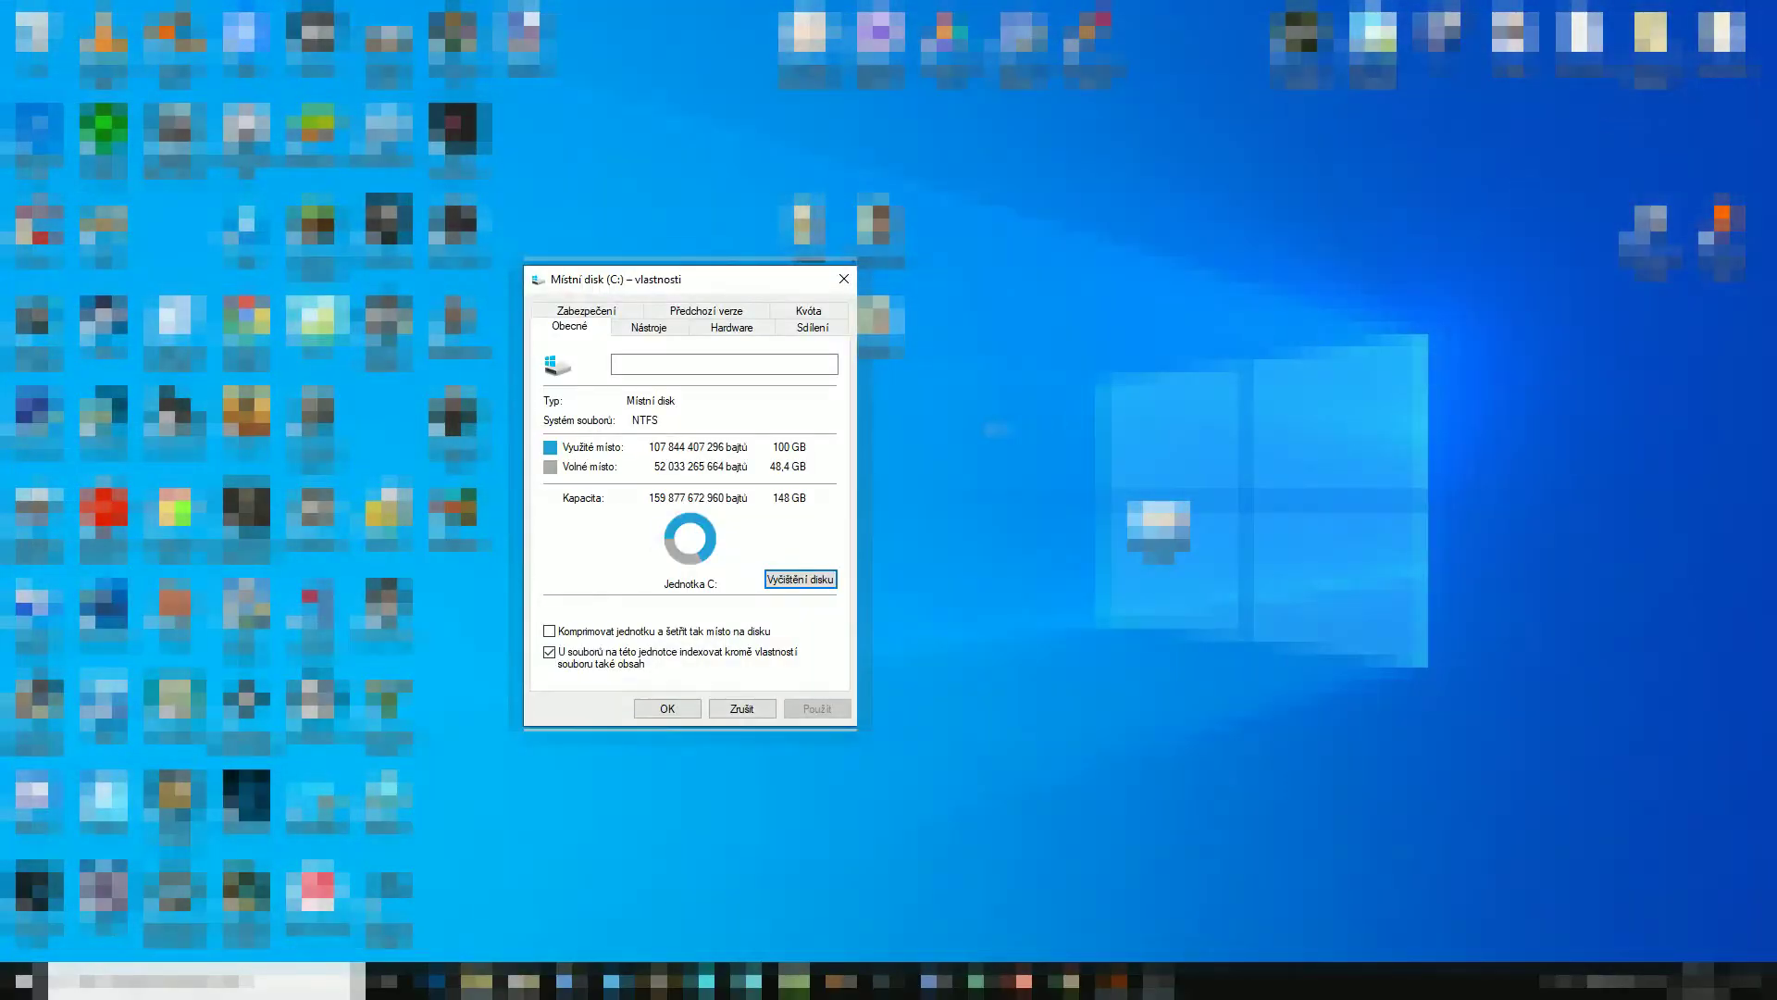
pyautogui.click(843, 280)
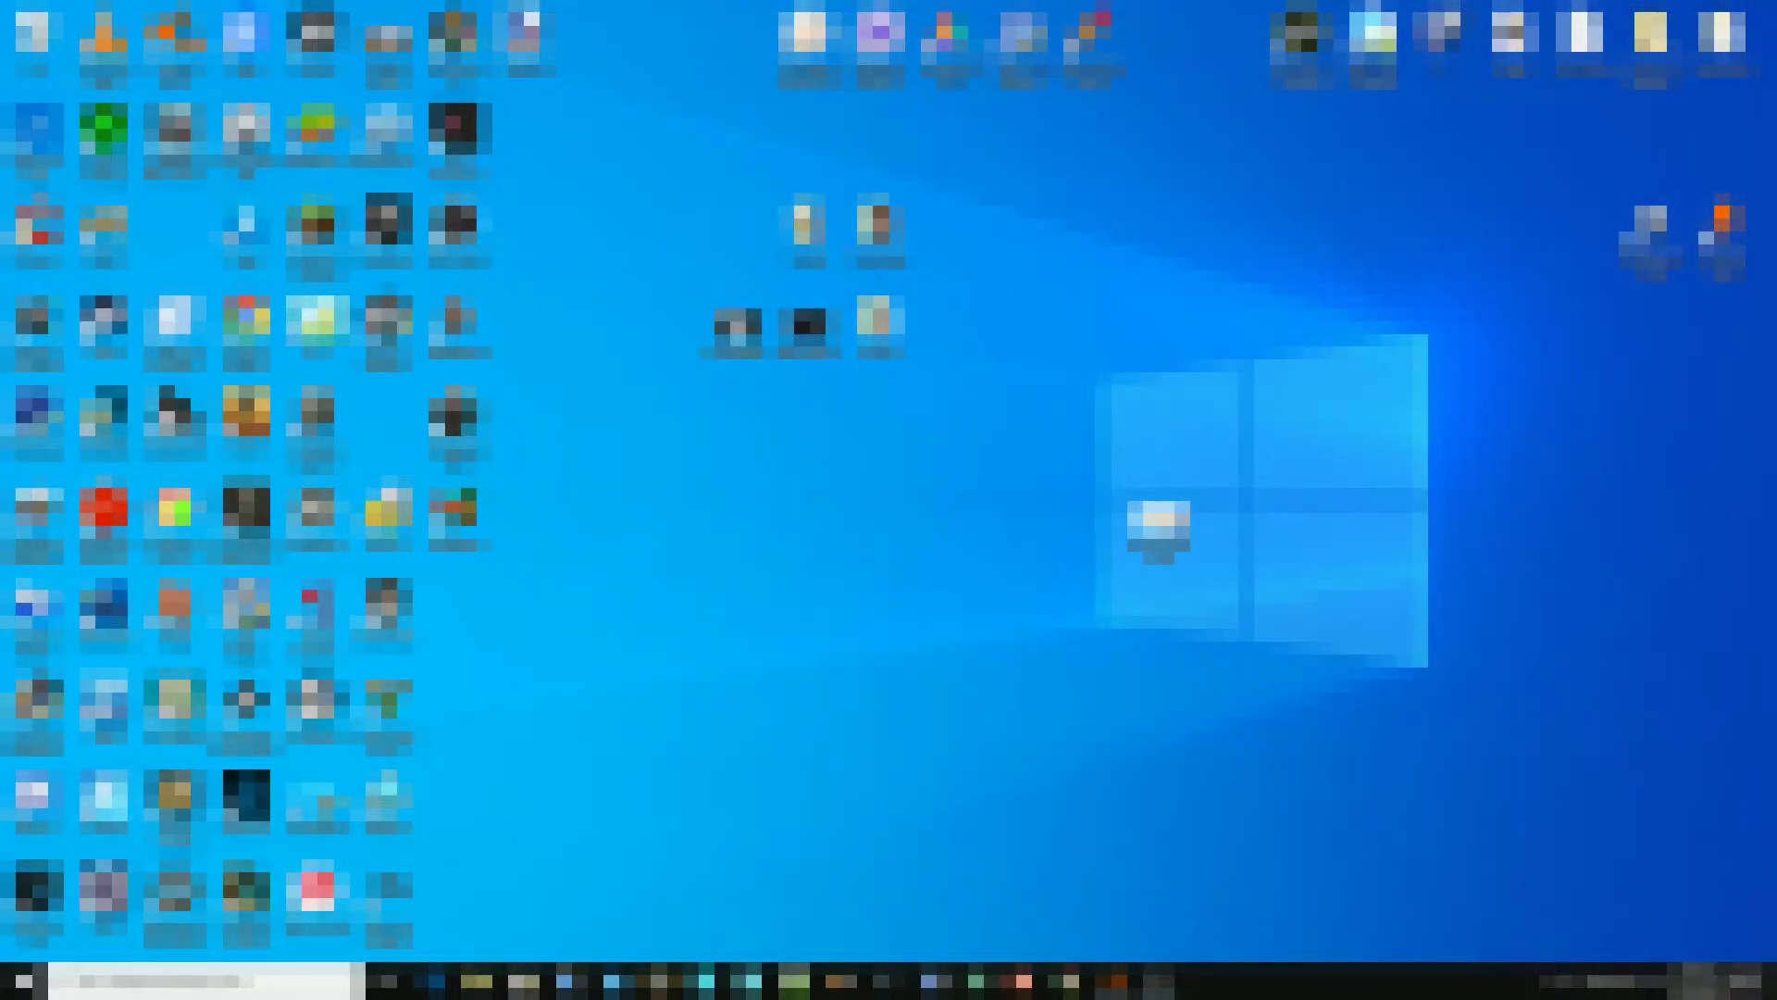
# Search Windows for "cc" and launch CCleaner, decline downloading the new version, and maximize its window
pyautogui.press('super+s')
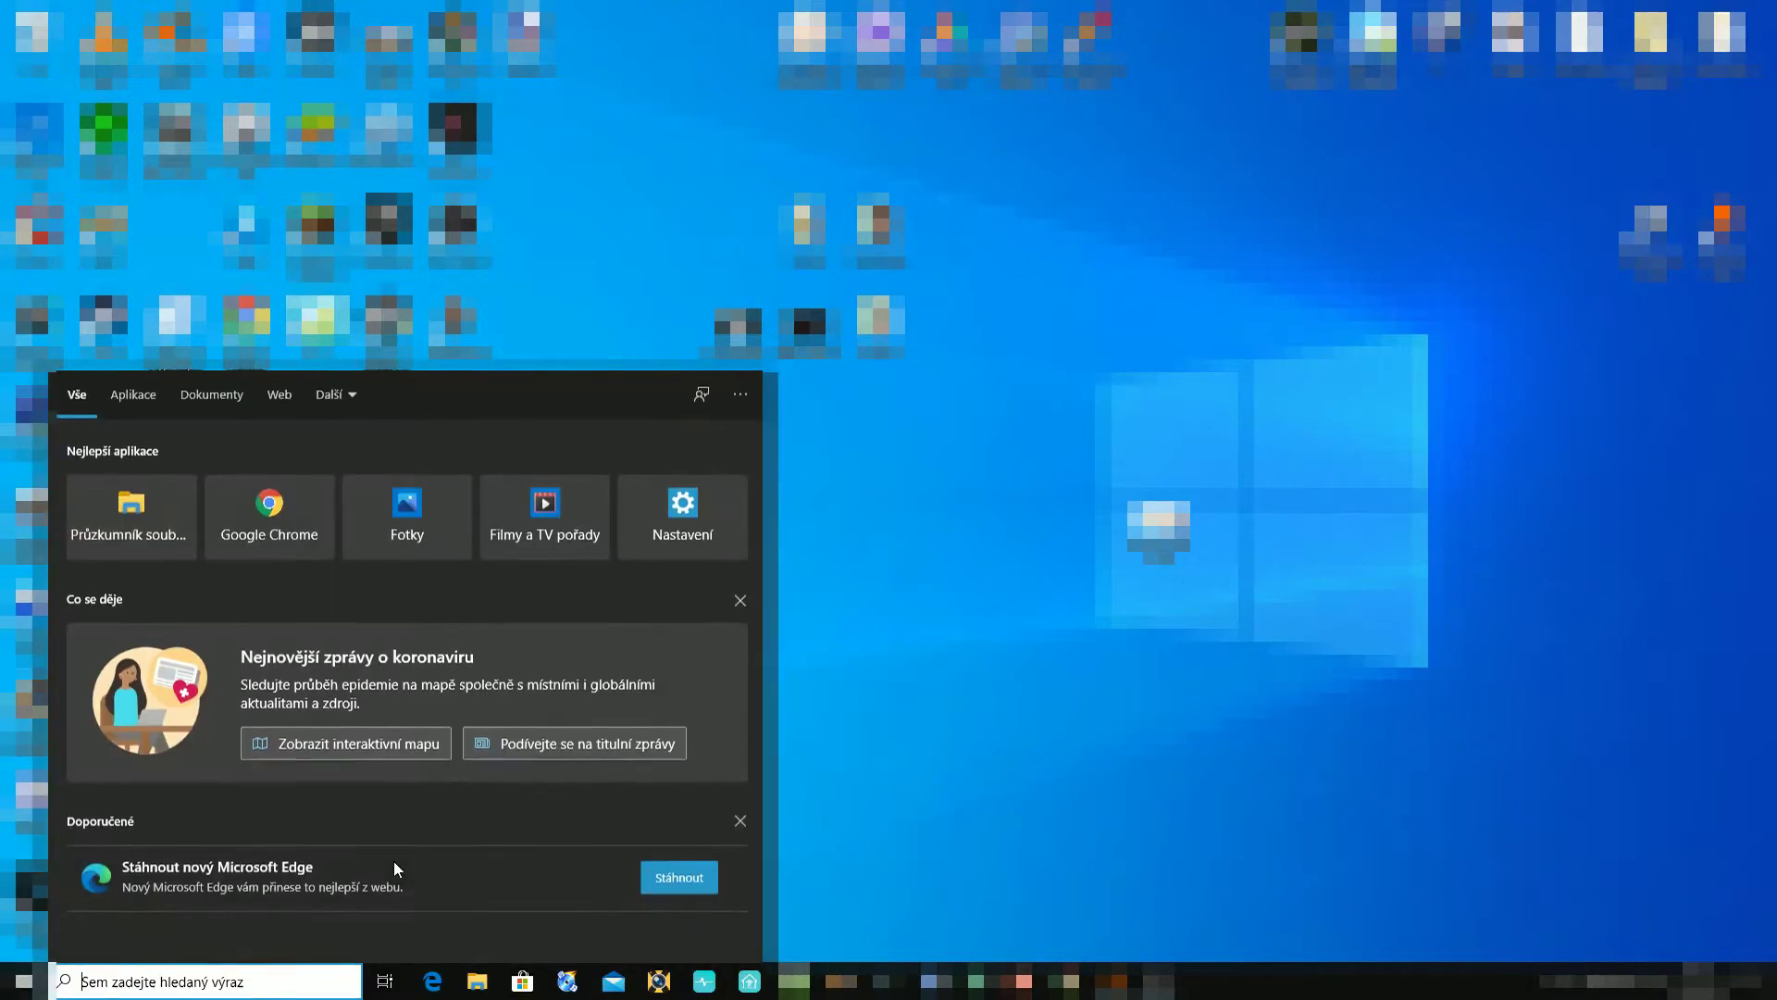
pyautogui.write('cc')
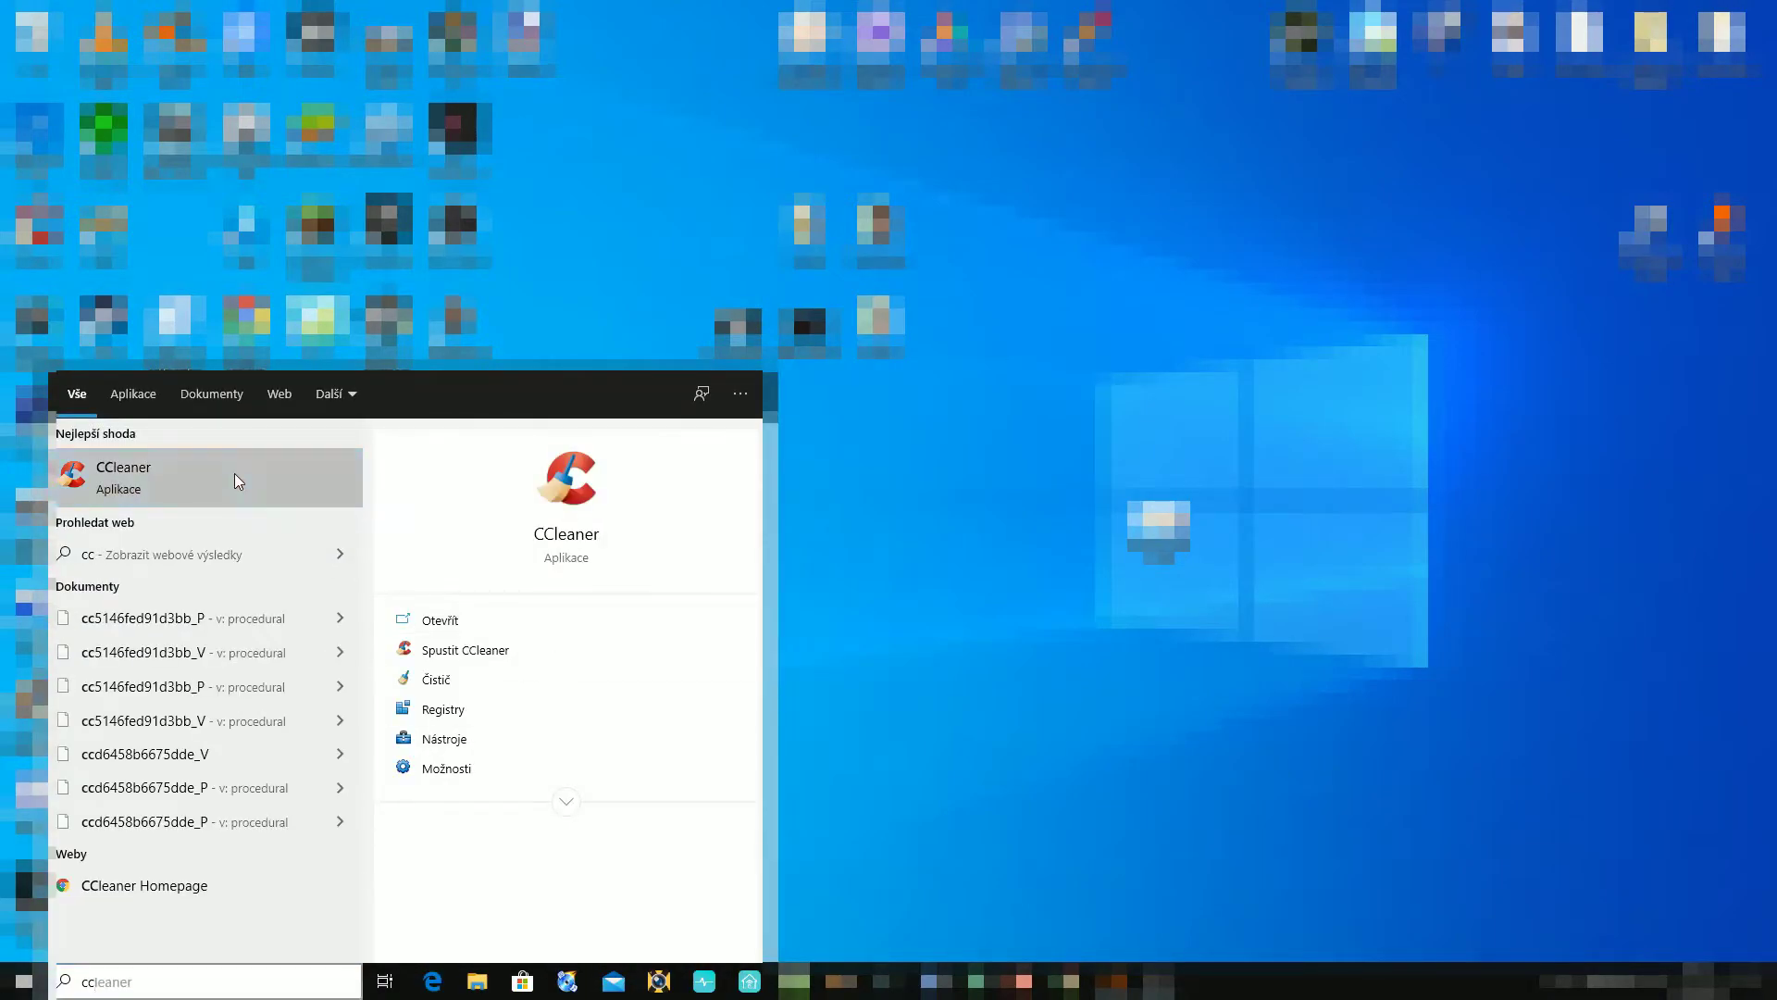
pyautogui.click(239, 476)
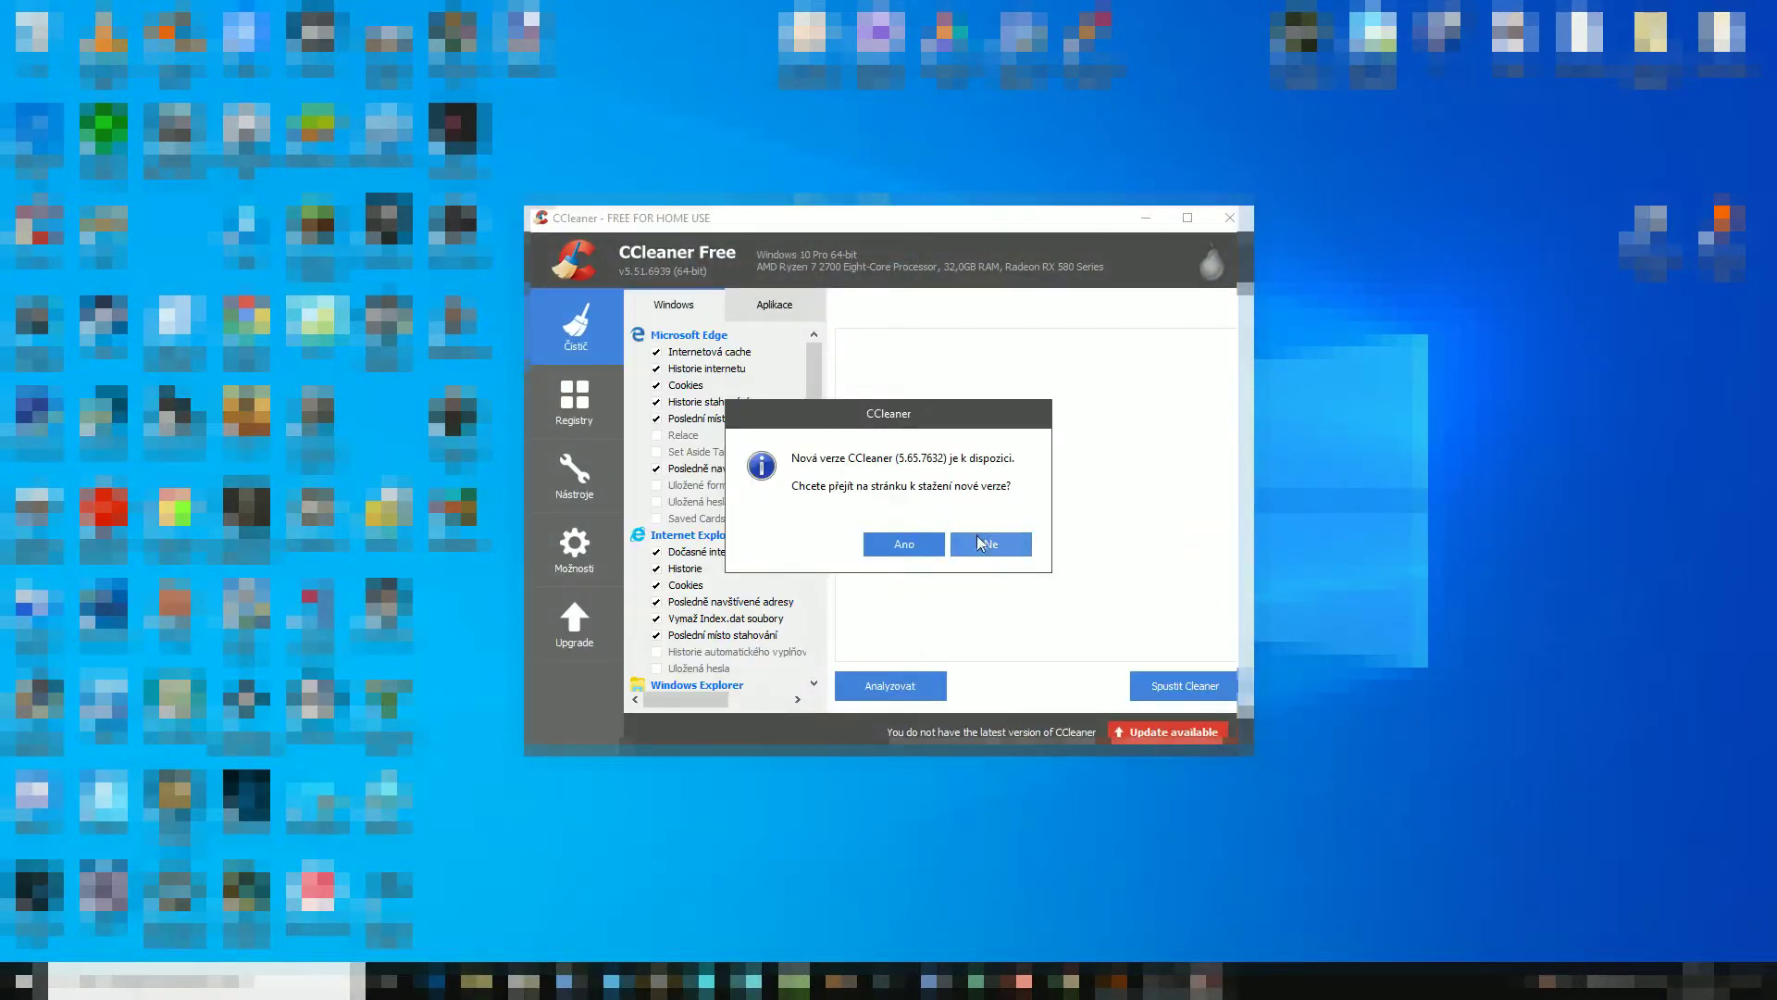
pyautogui.click(978, 541)
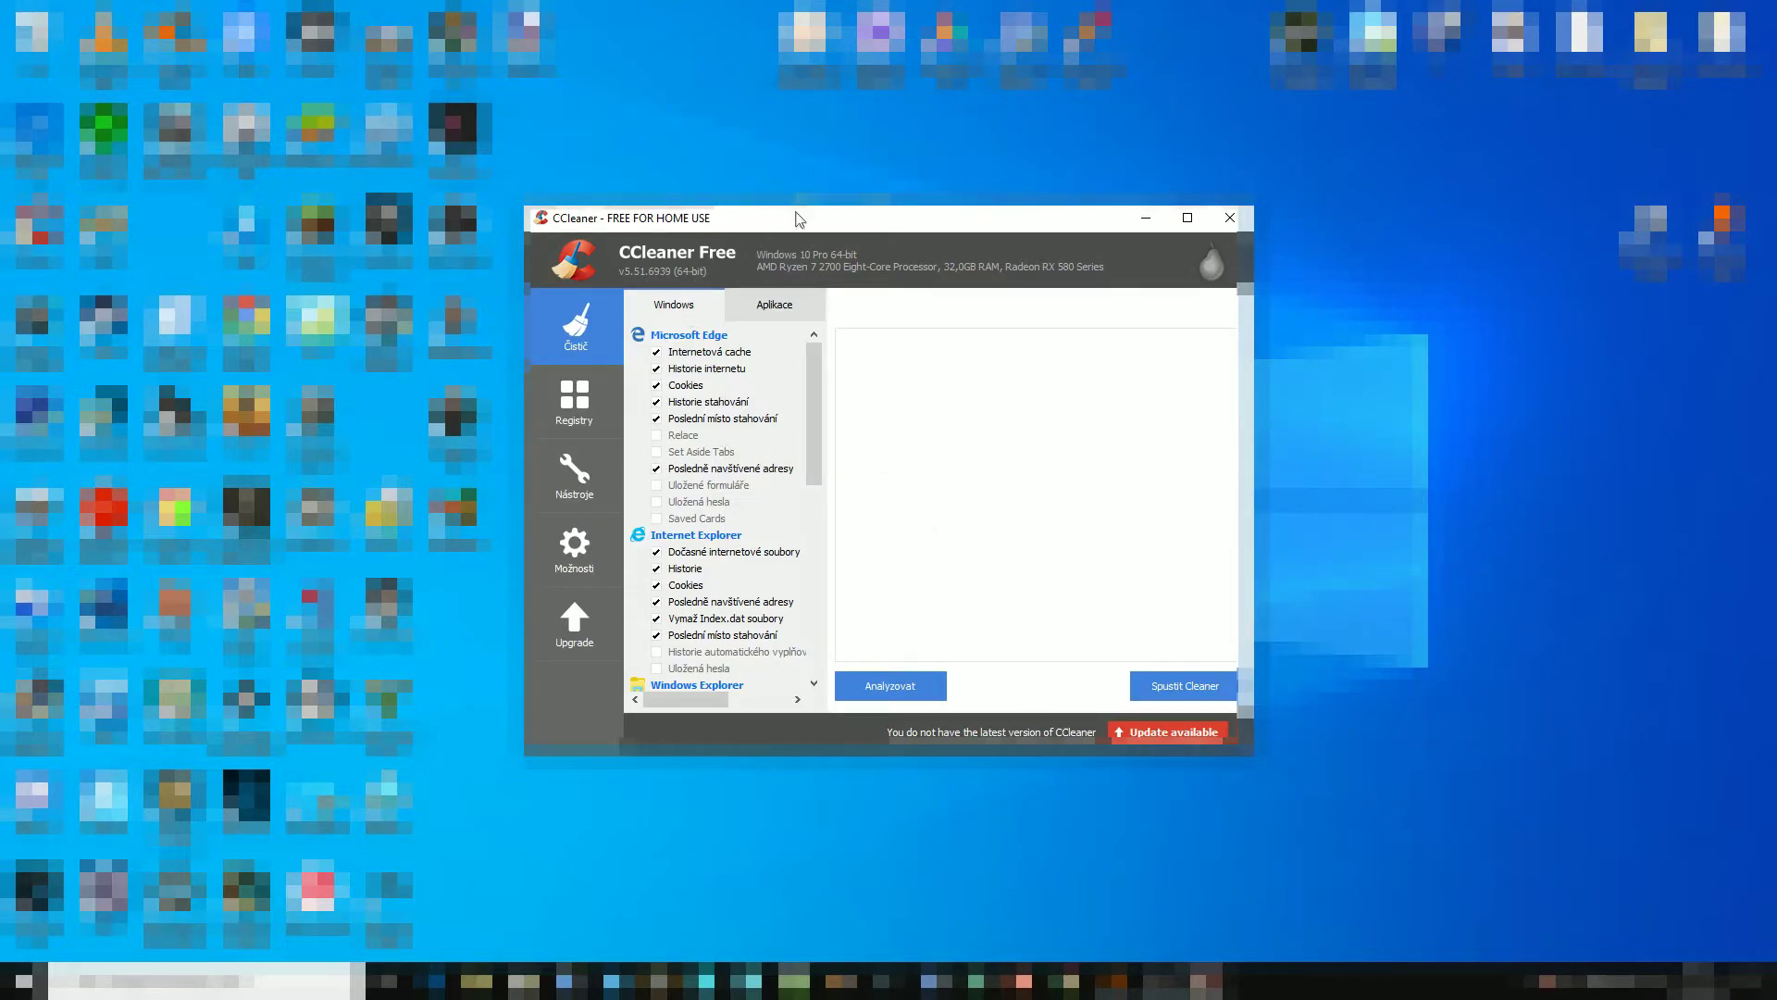
pyautogui.click(1188, 218)
pyautogui.click(1763, 617)
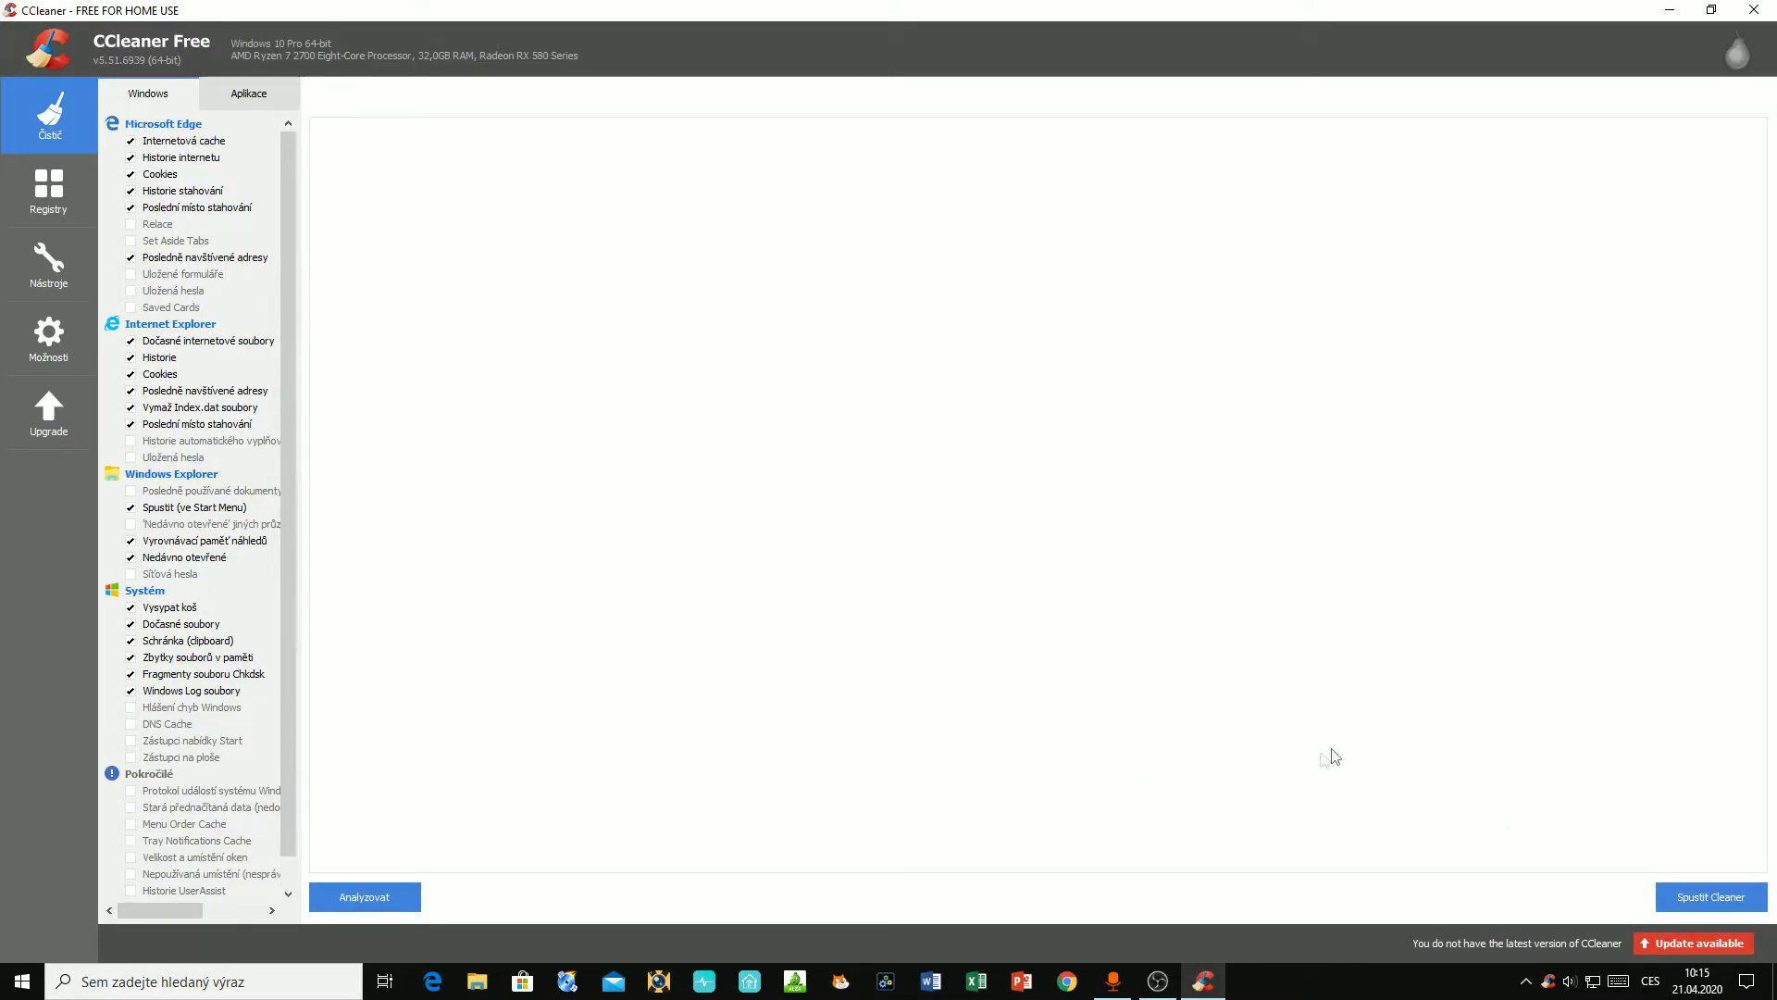
# Analyze the selected Windows and application items, force Google Chrome to close, and delete the files found
pyautogui.click(355, 896)
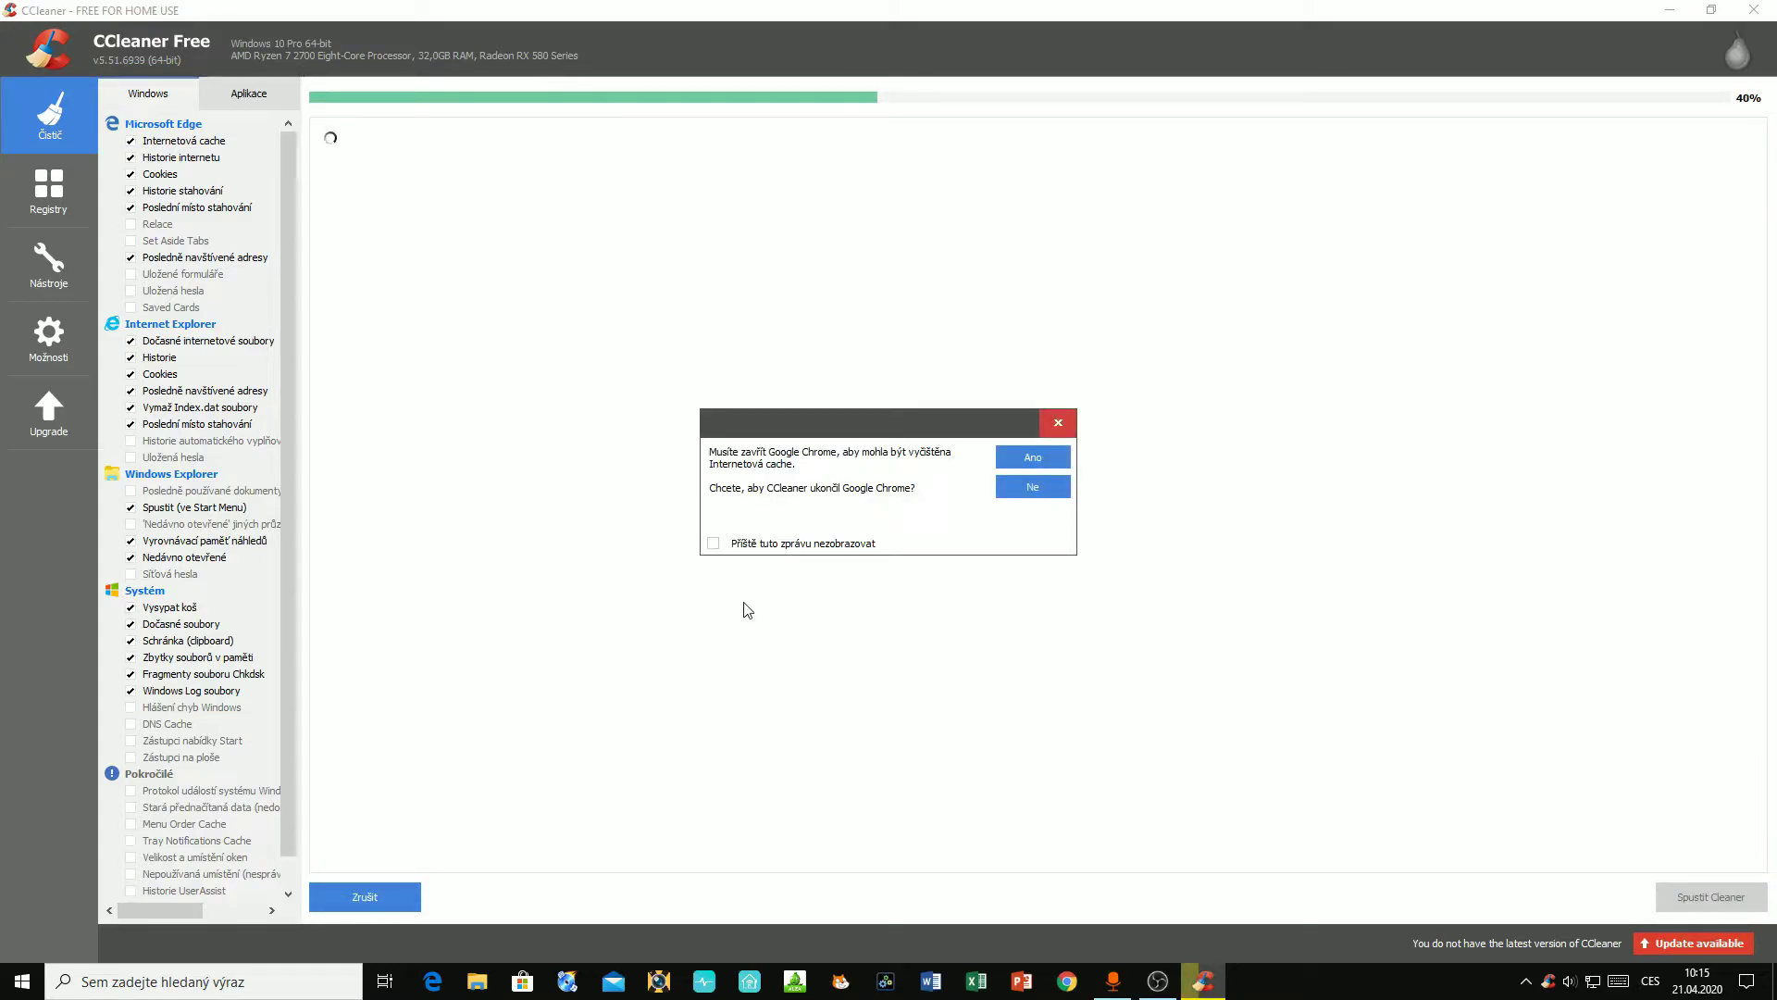
pyautogui.click(1033, 463)
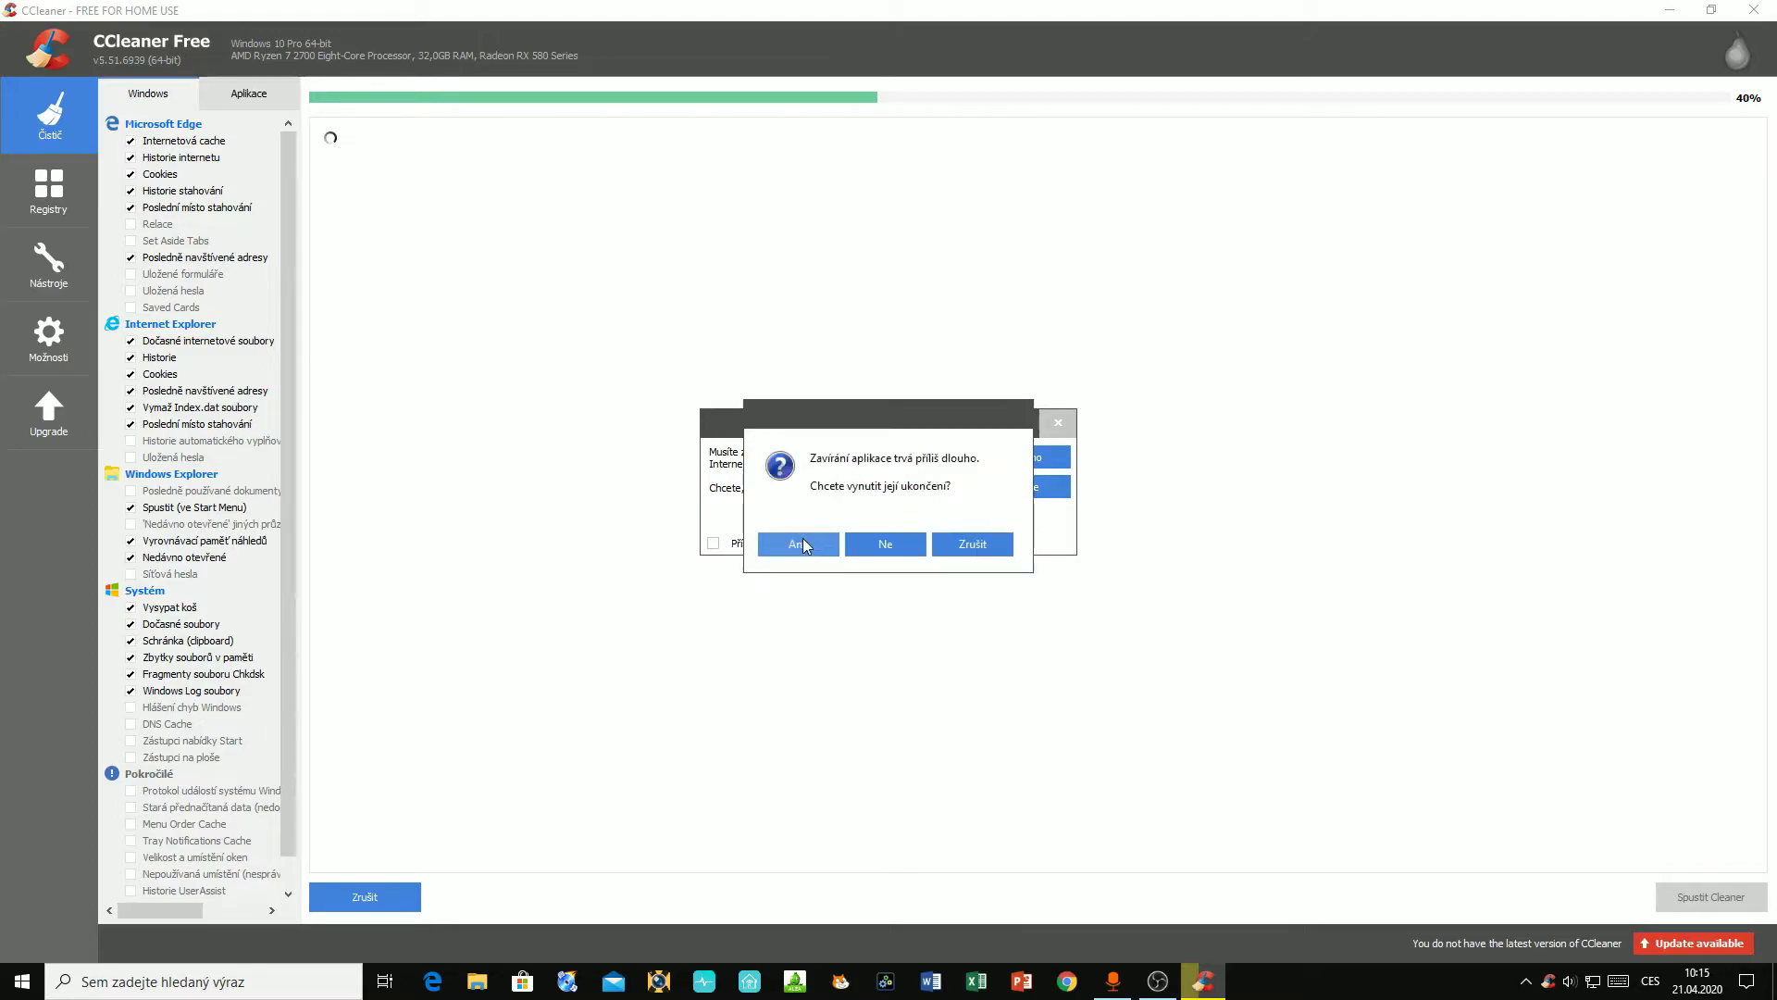
pyautogui.click(796, 542)
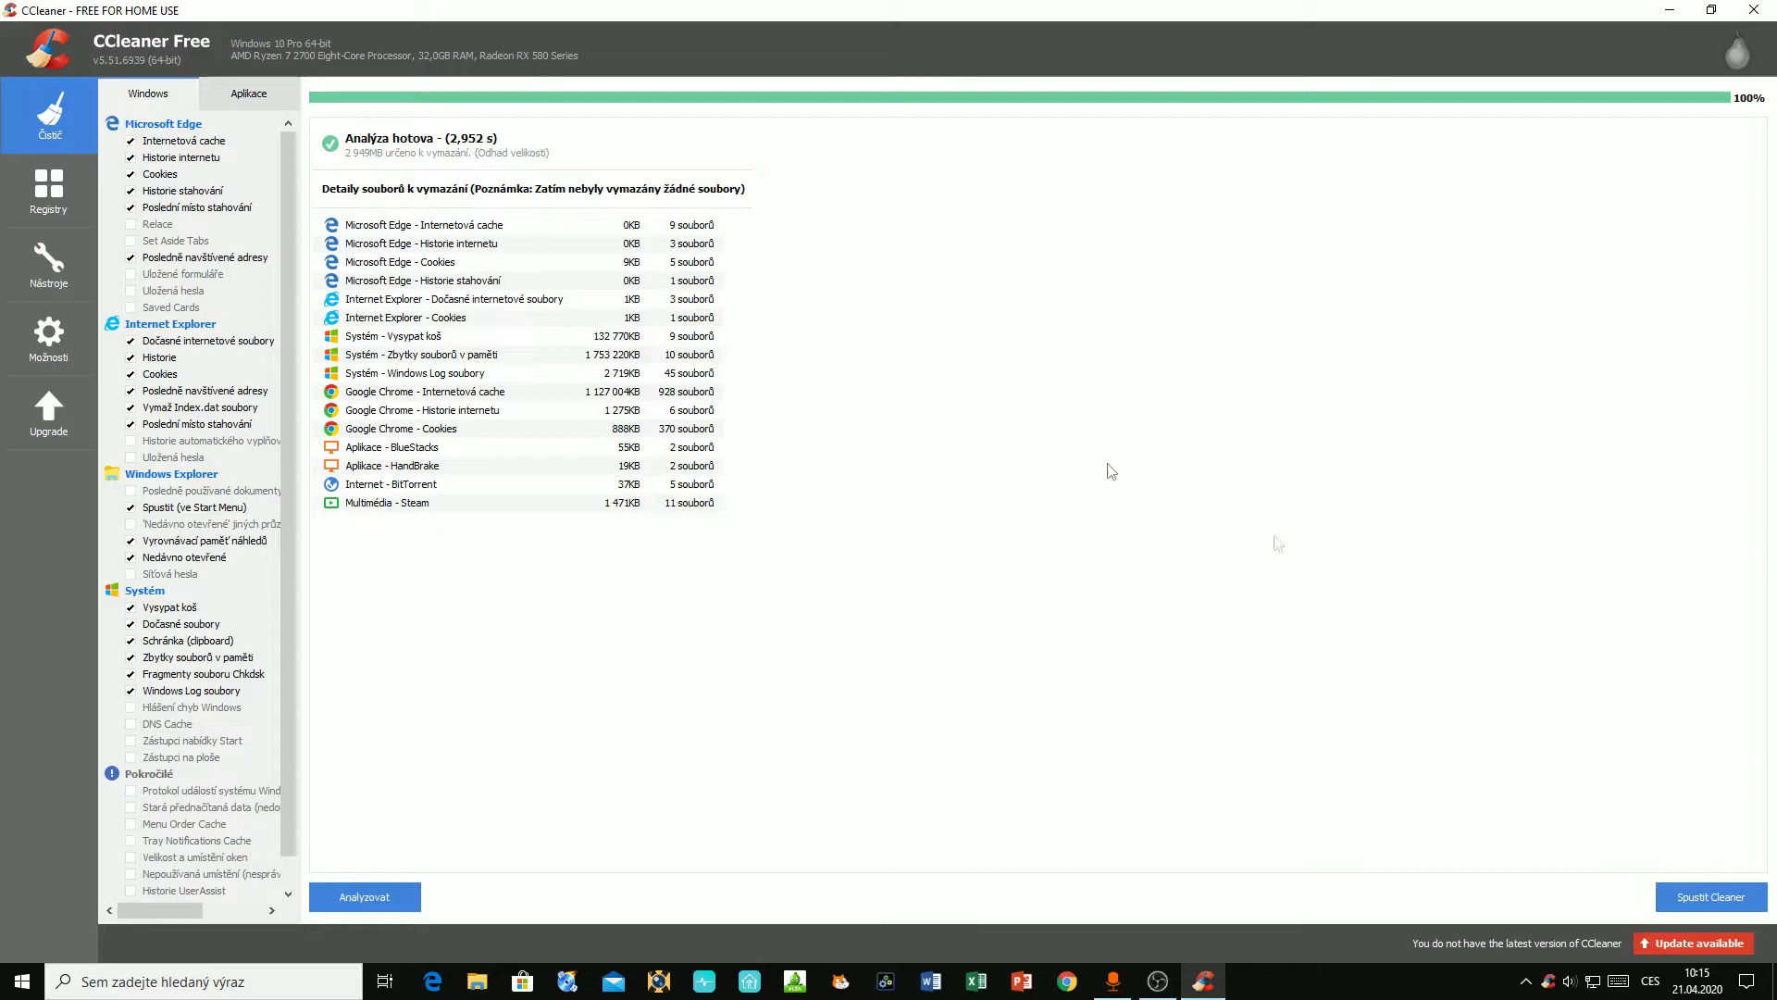
pyautogui.click(1701, 906)
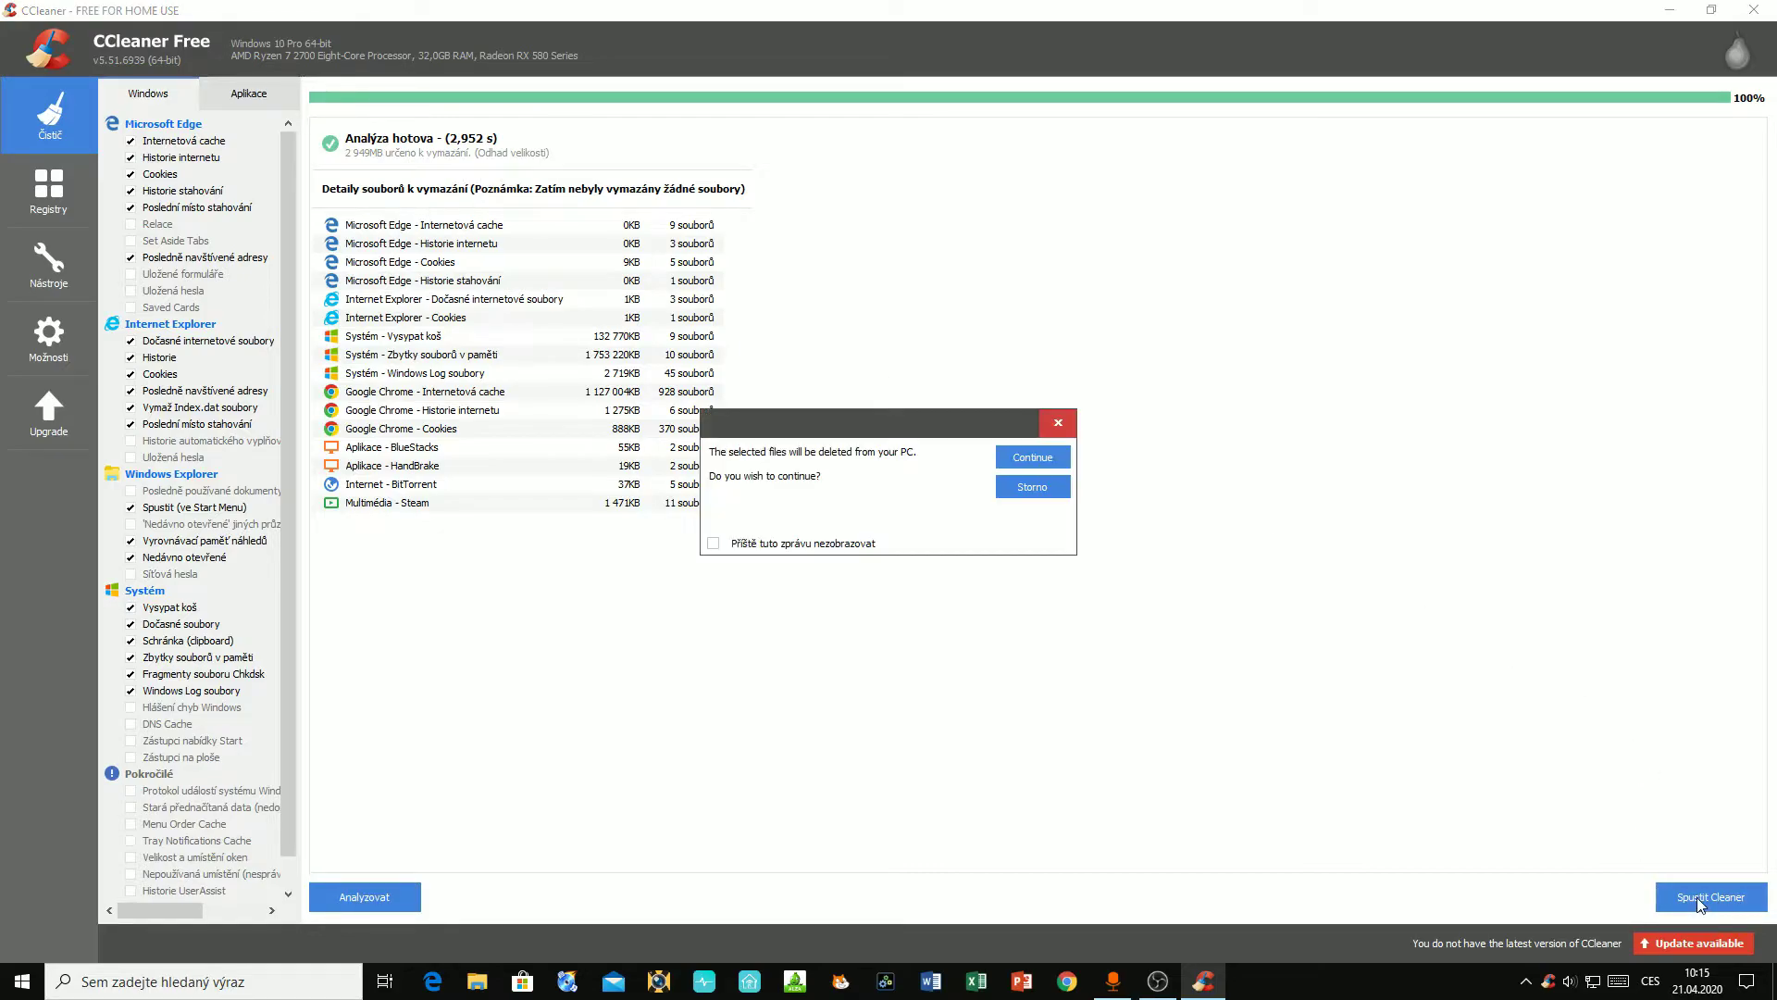
pyautogui.click(1048, 460)
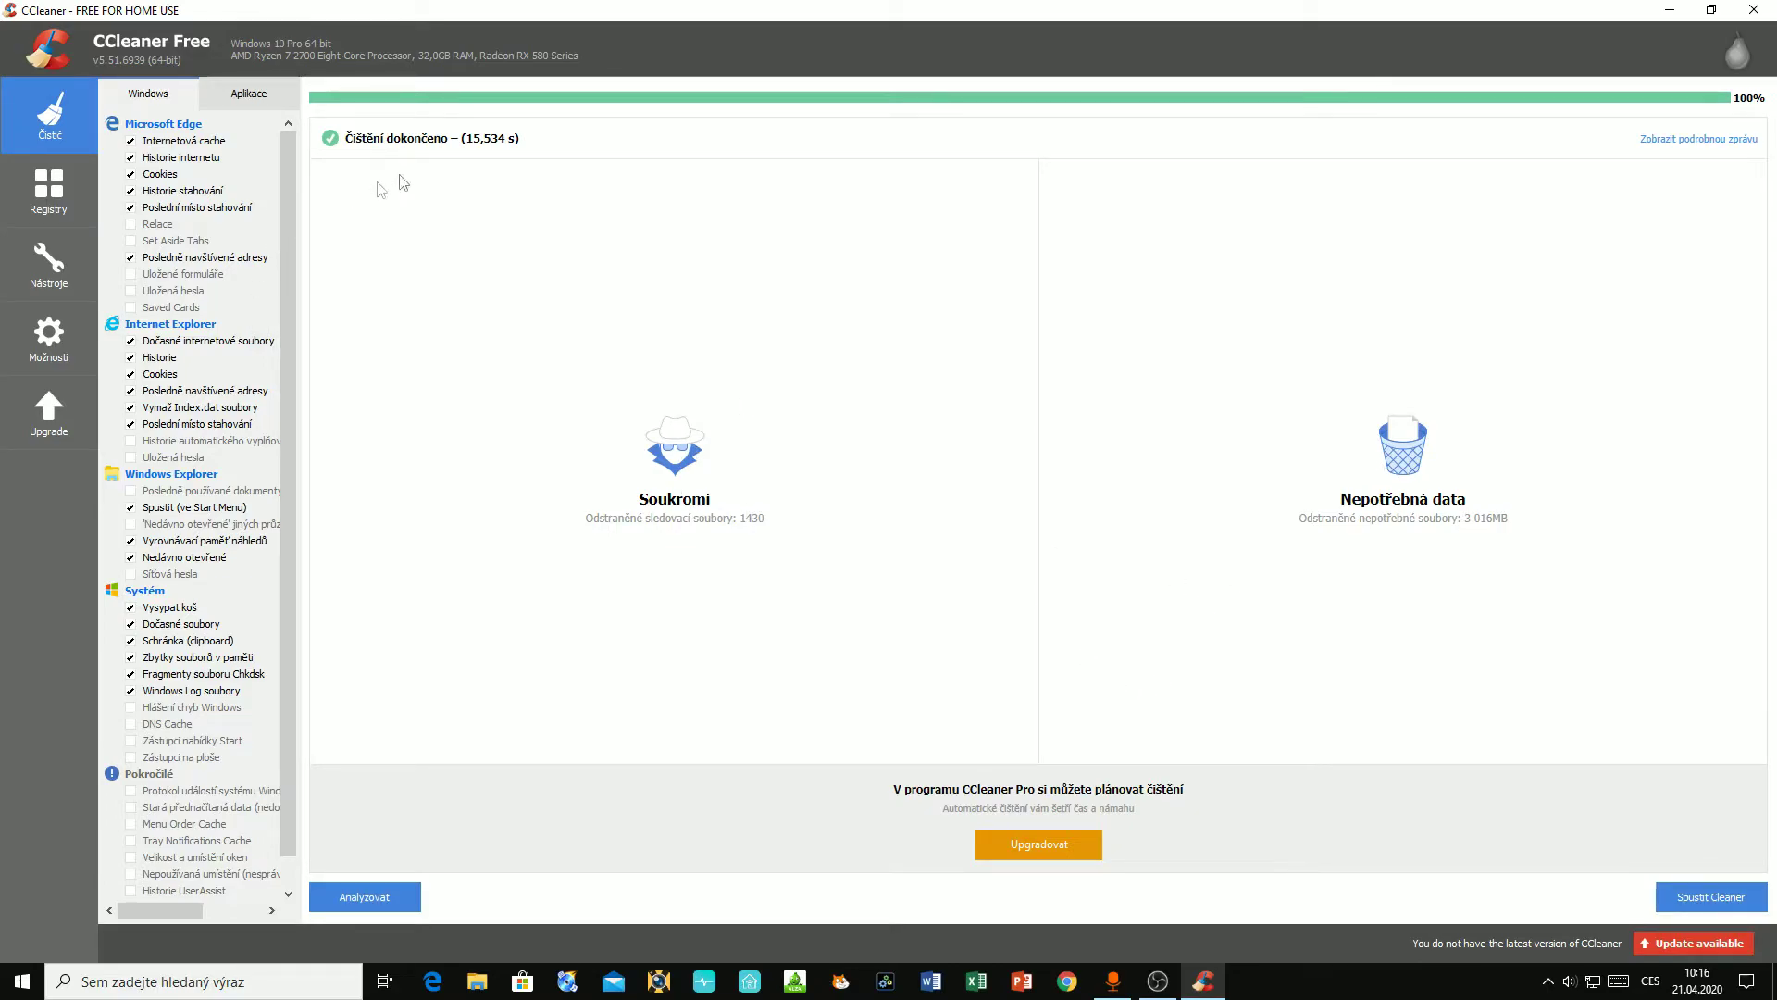
# Scan the registry for problems and fix all the issues found without backing up the registry
pyautogui.click(54, 213)
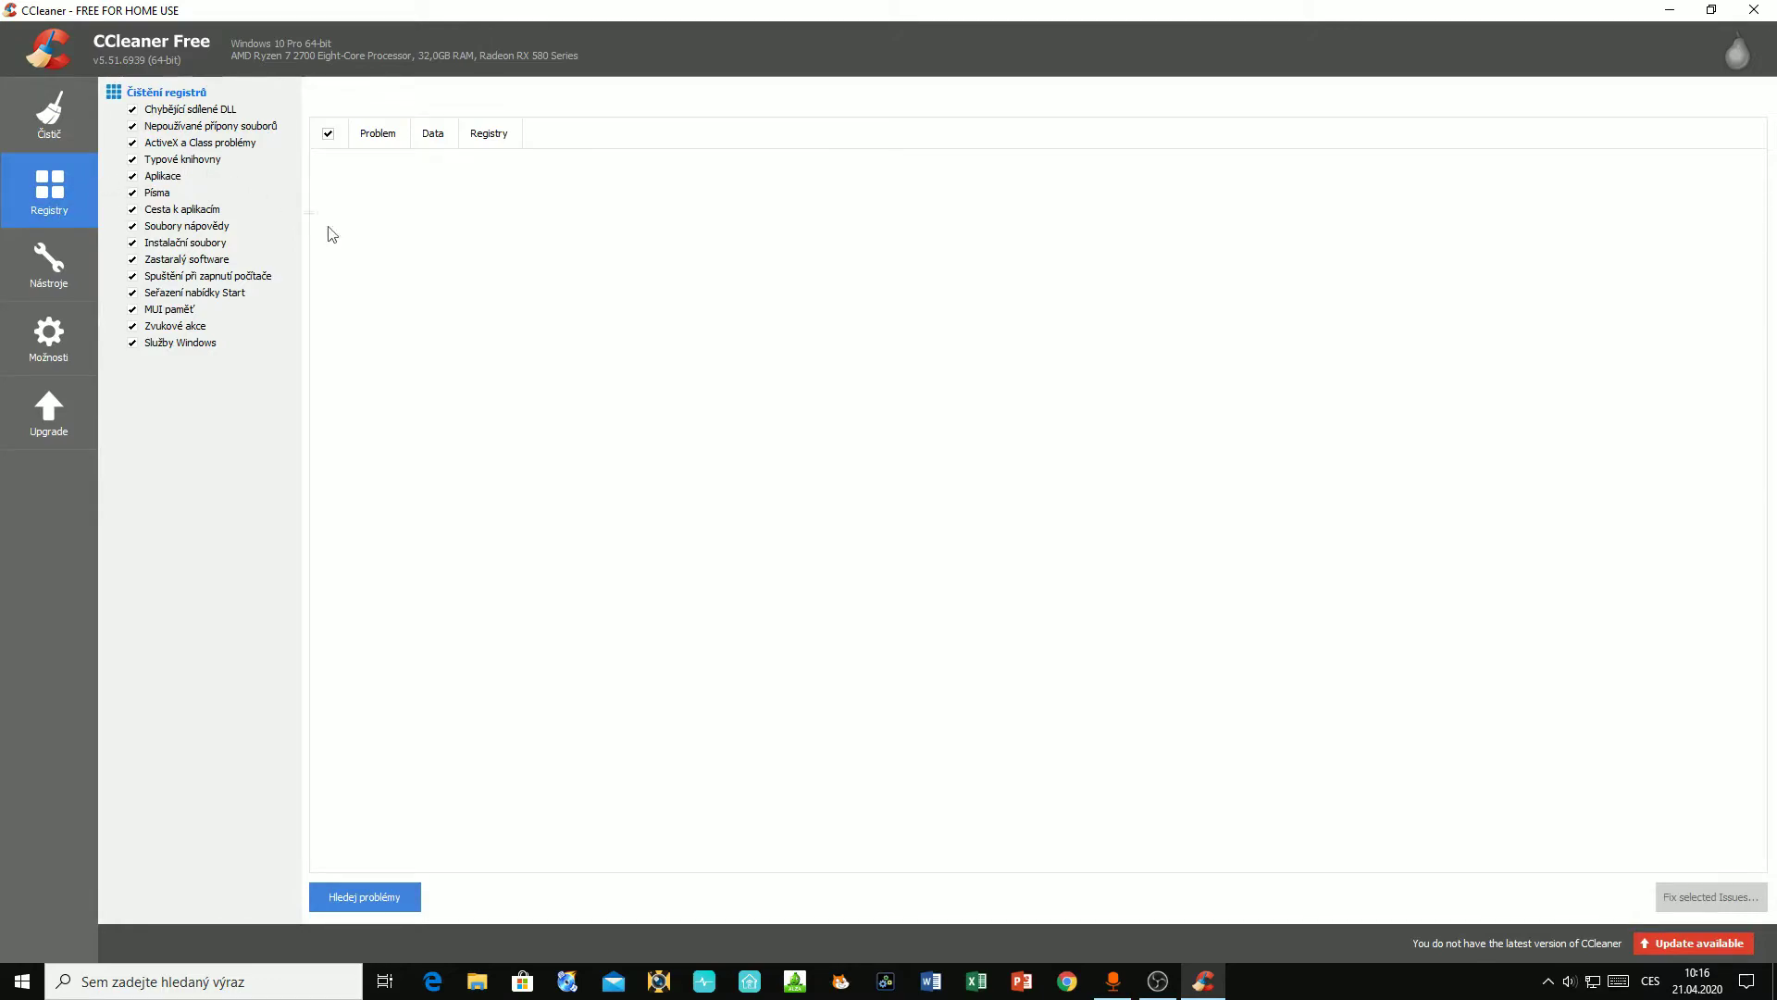
pyautogui.click(361, 897)
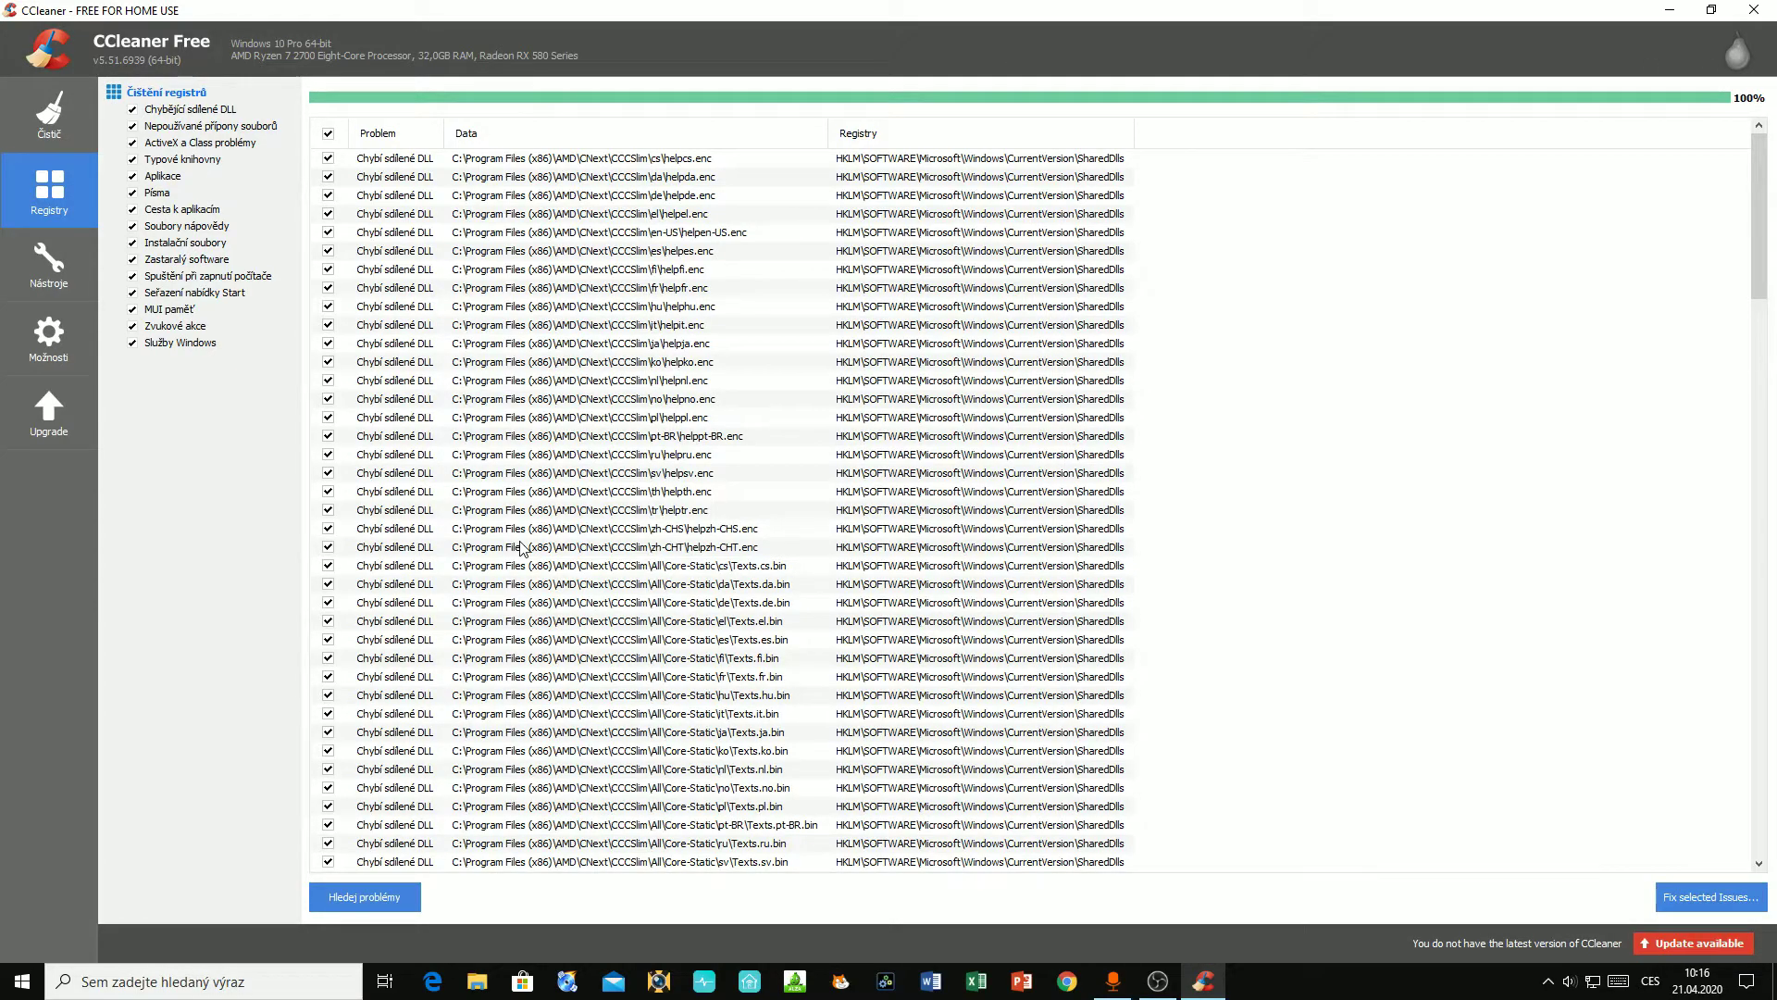
pyautogui.click(1718, 902)
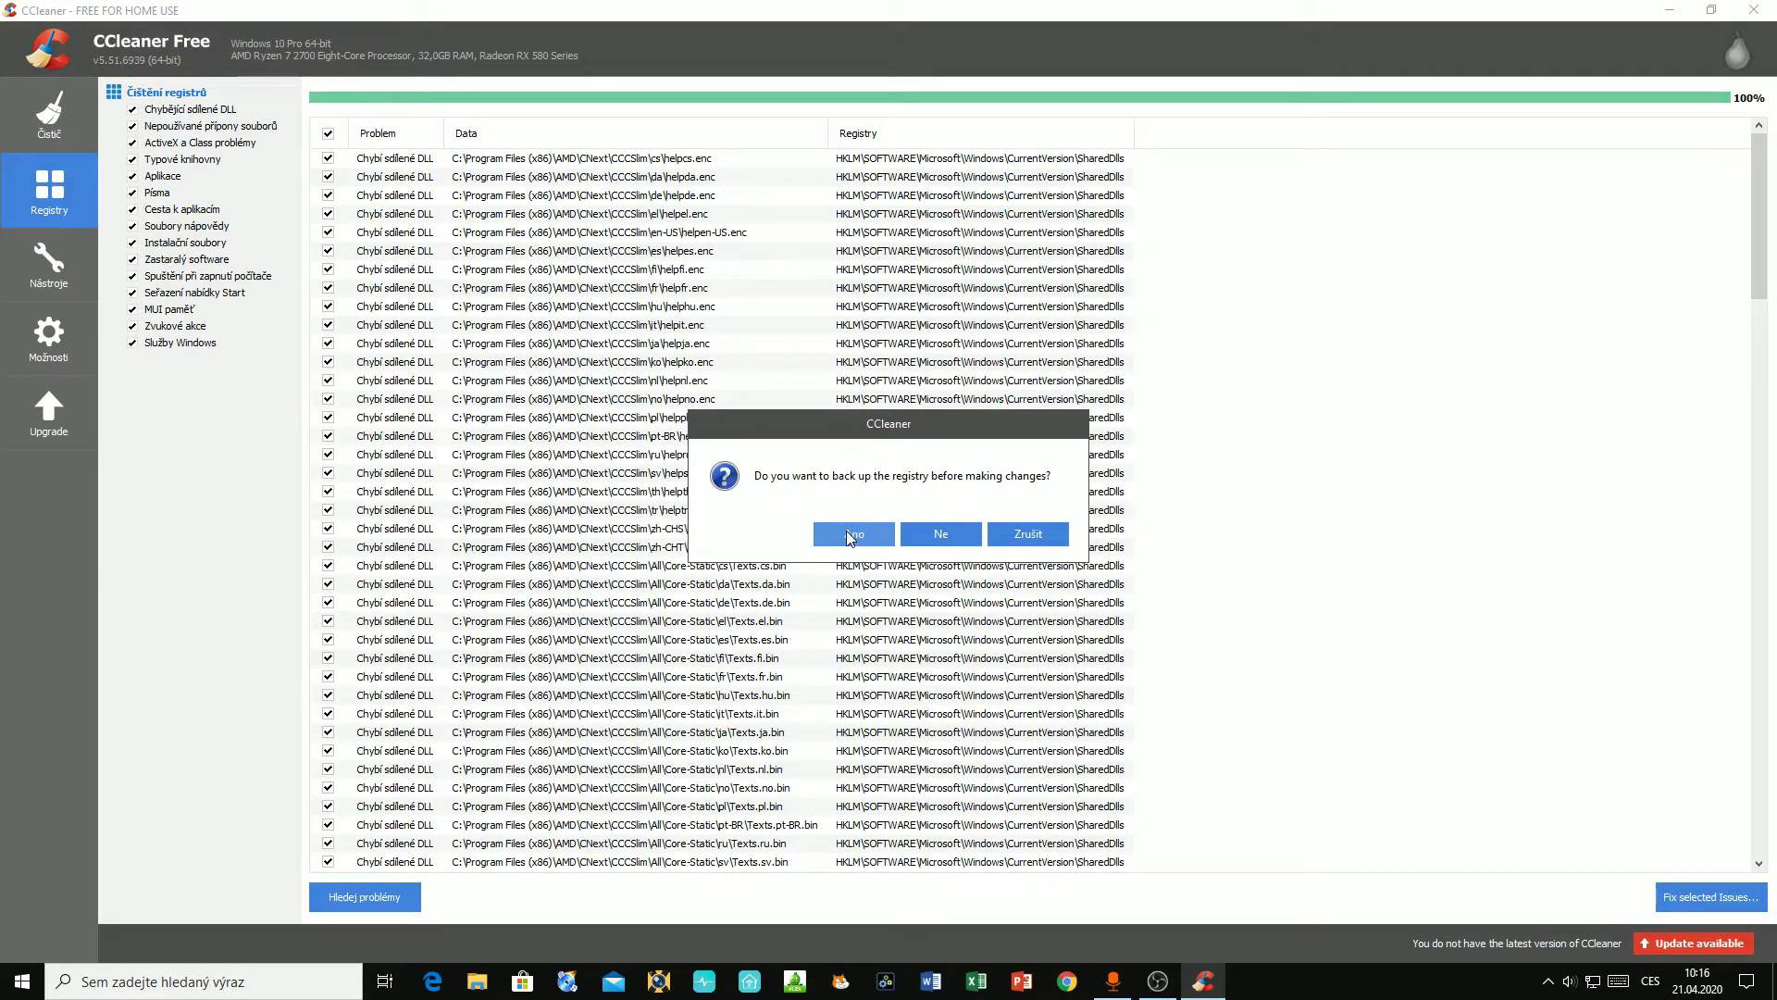
pyautogui.click(948, 535)
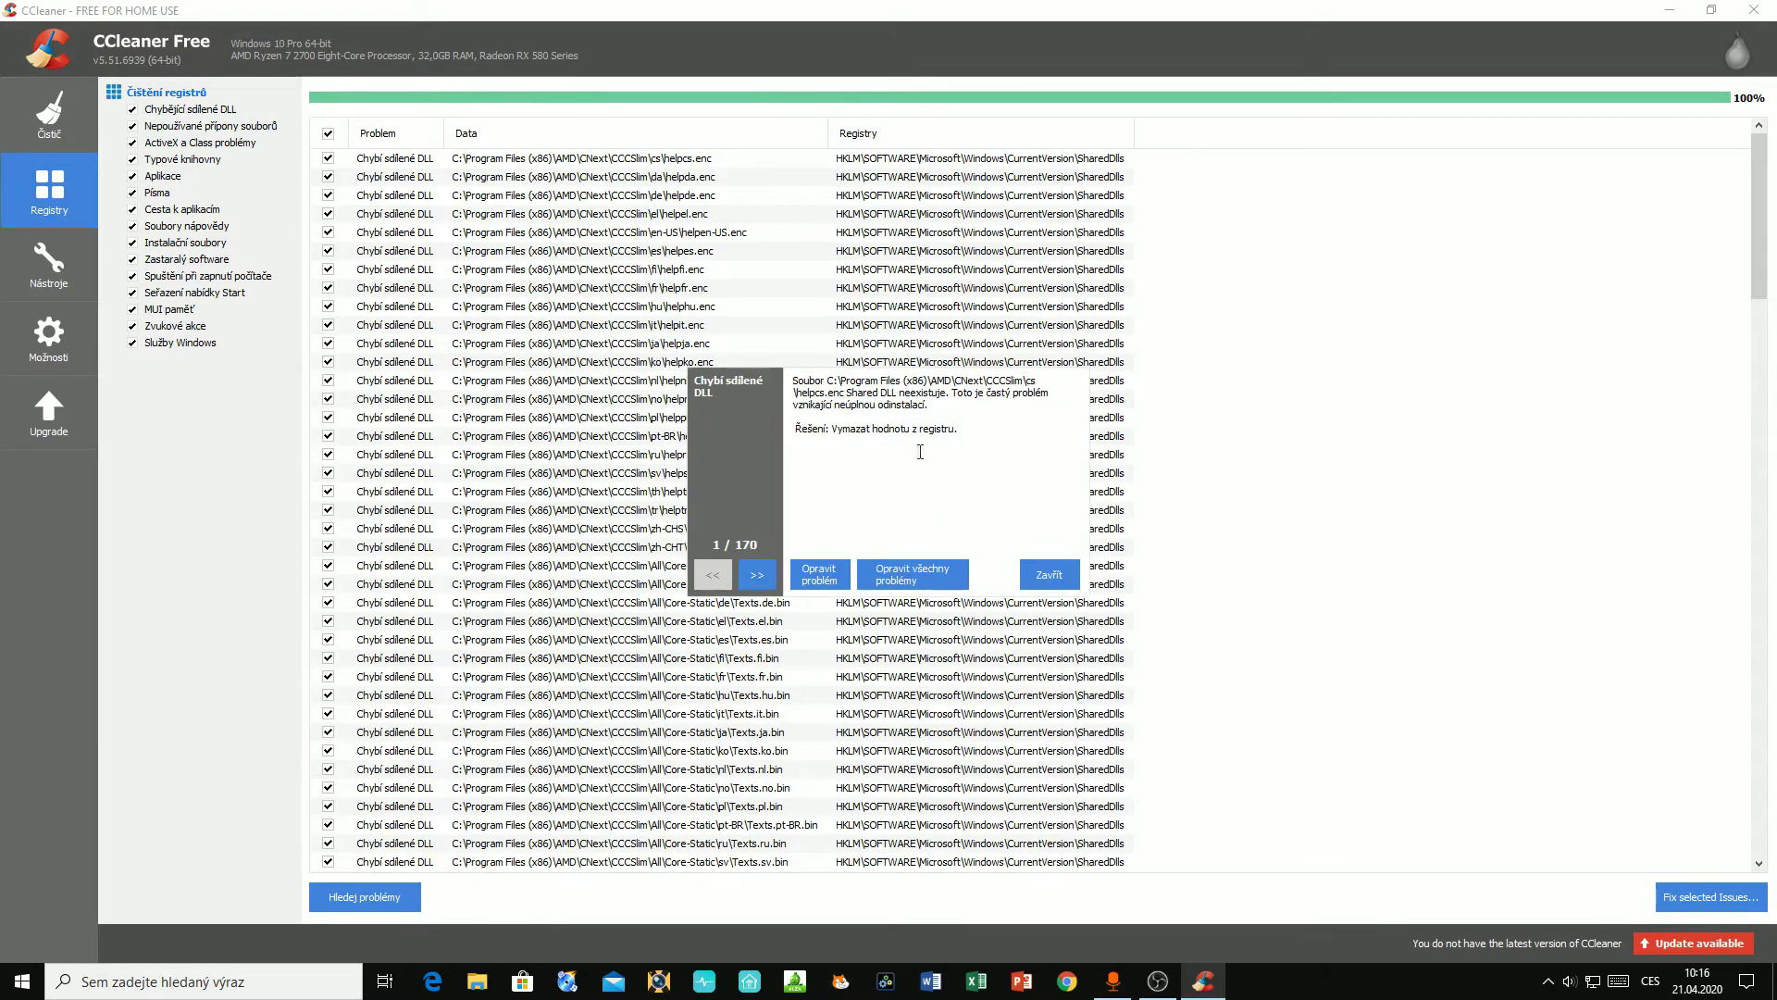
pyautogui.click(919, 582)
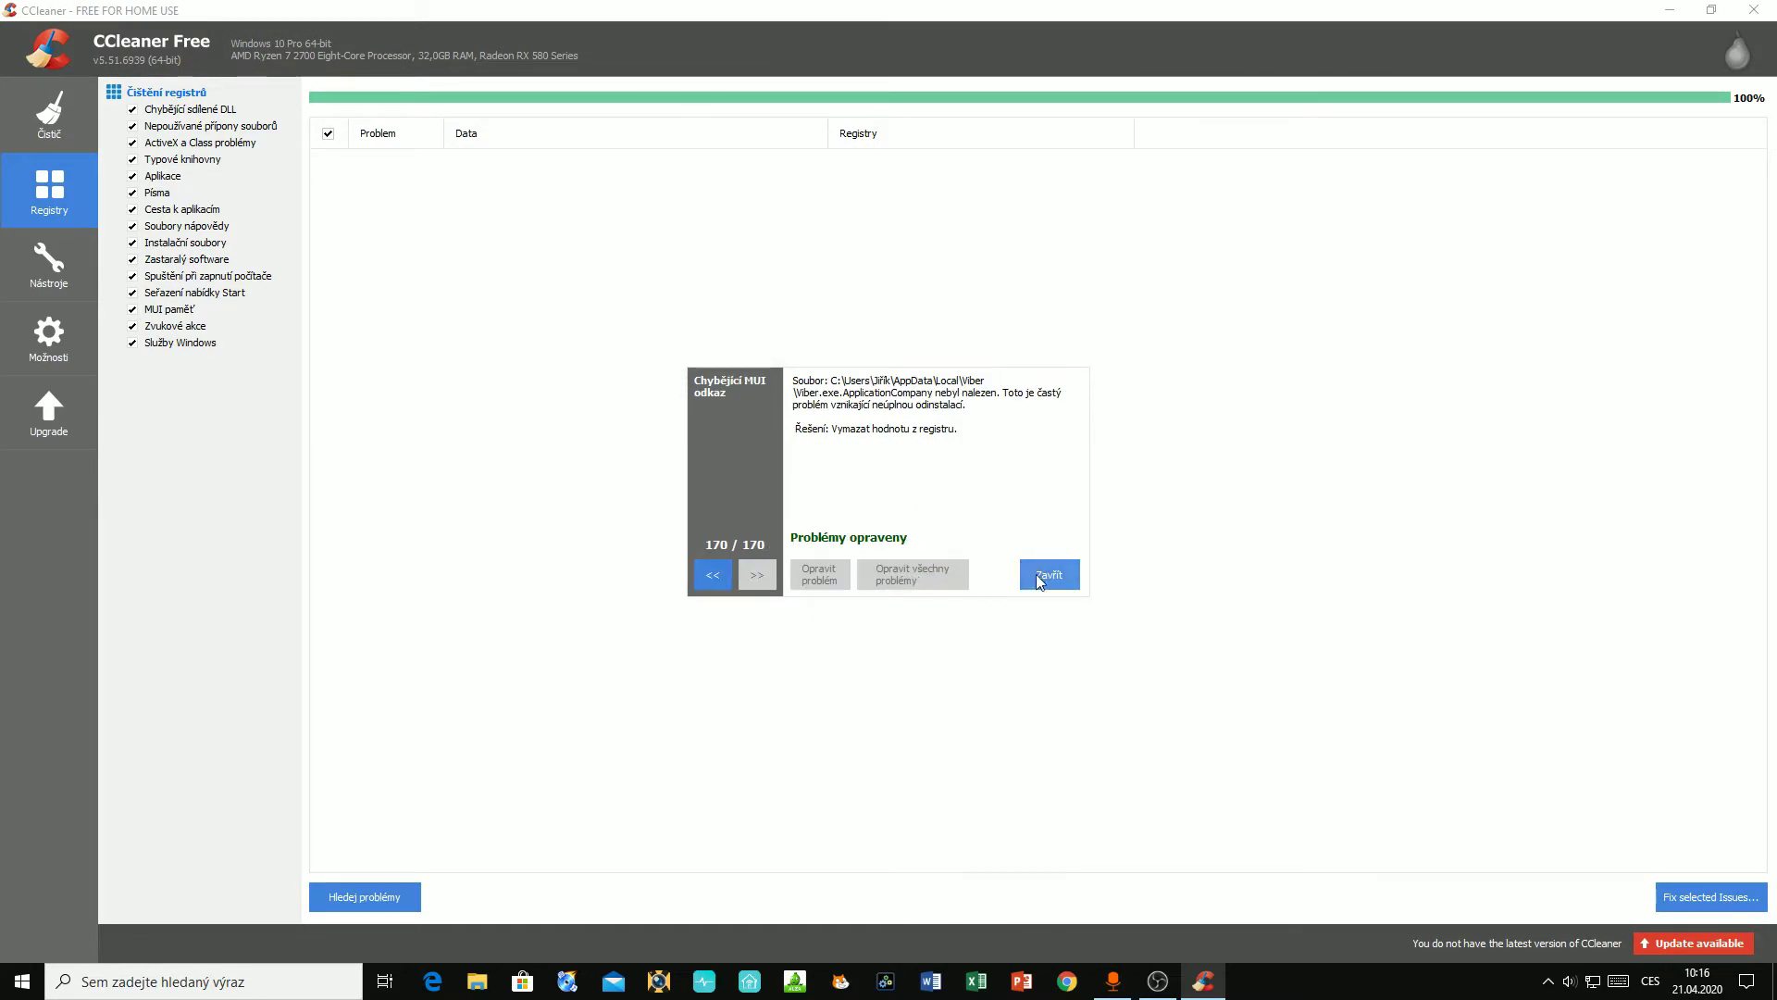
pyautogui.click(1049, 575)
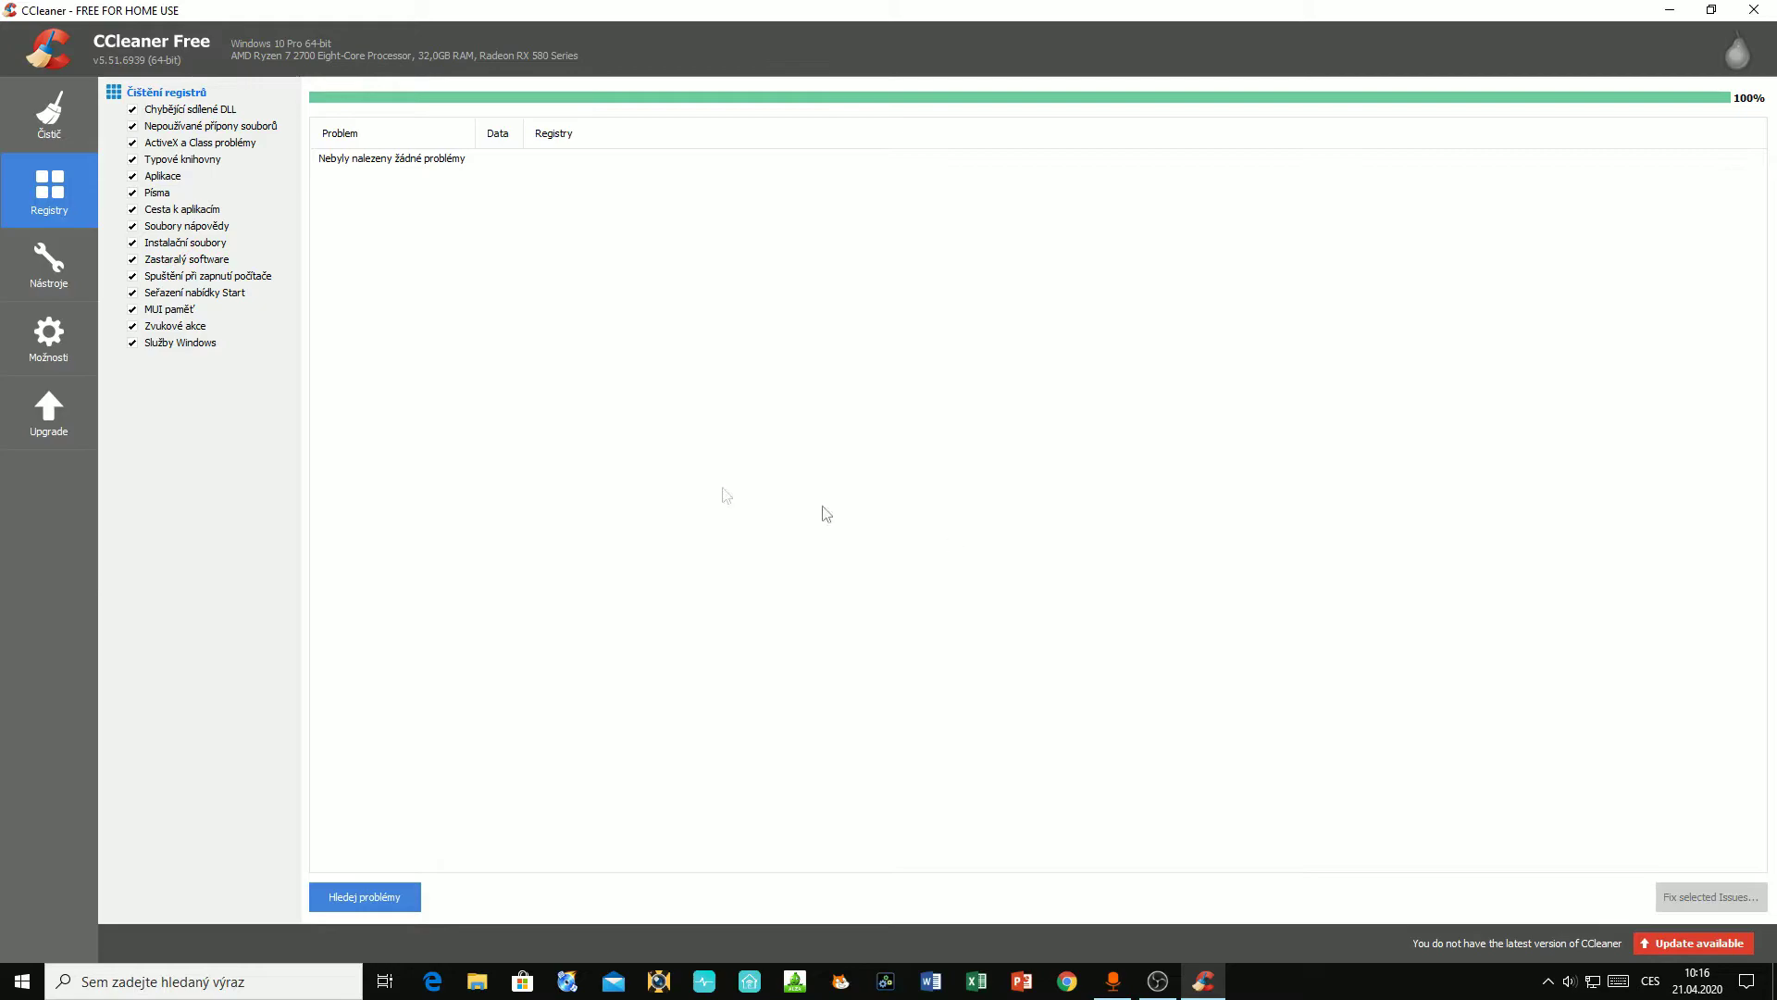
# Glance at the Nástroje program list, close CCleaner and switch to File Explorer
pyautogui.click(56, 266)
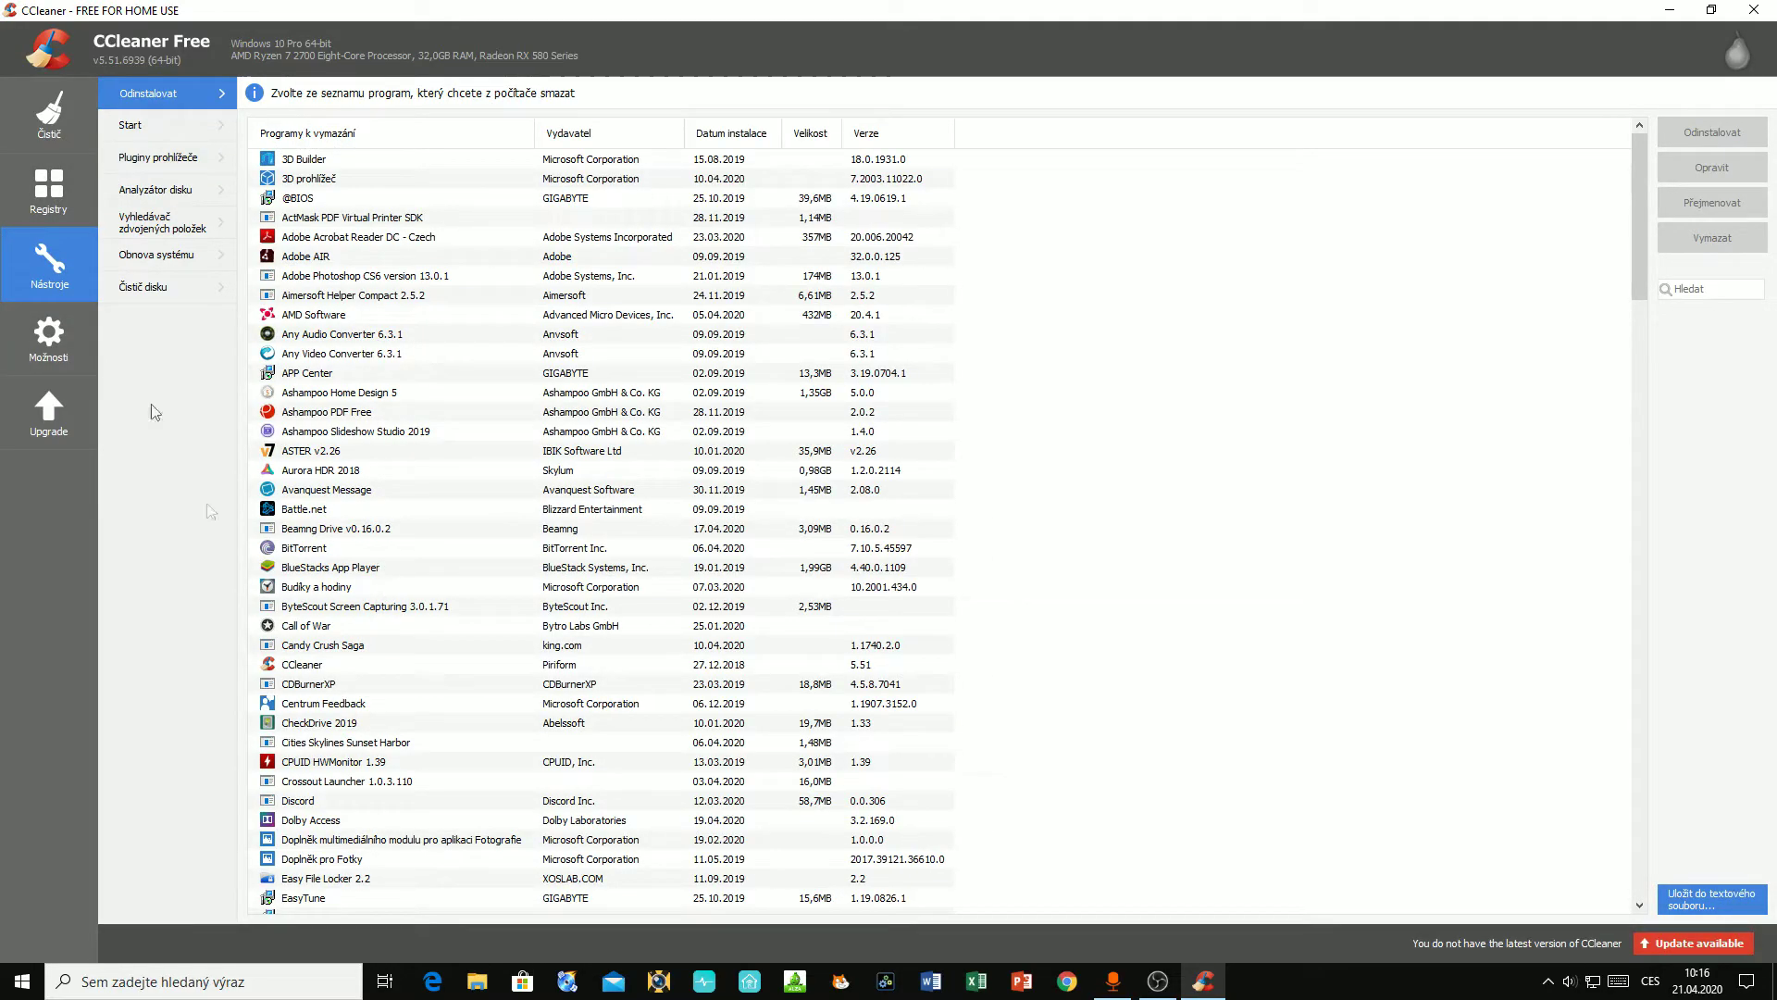
pyautogui.click(57, 141)
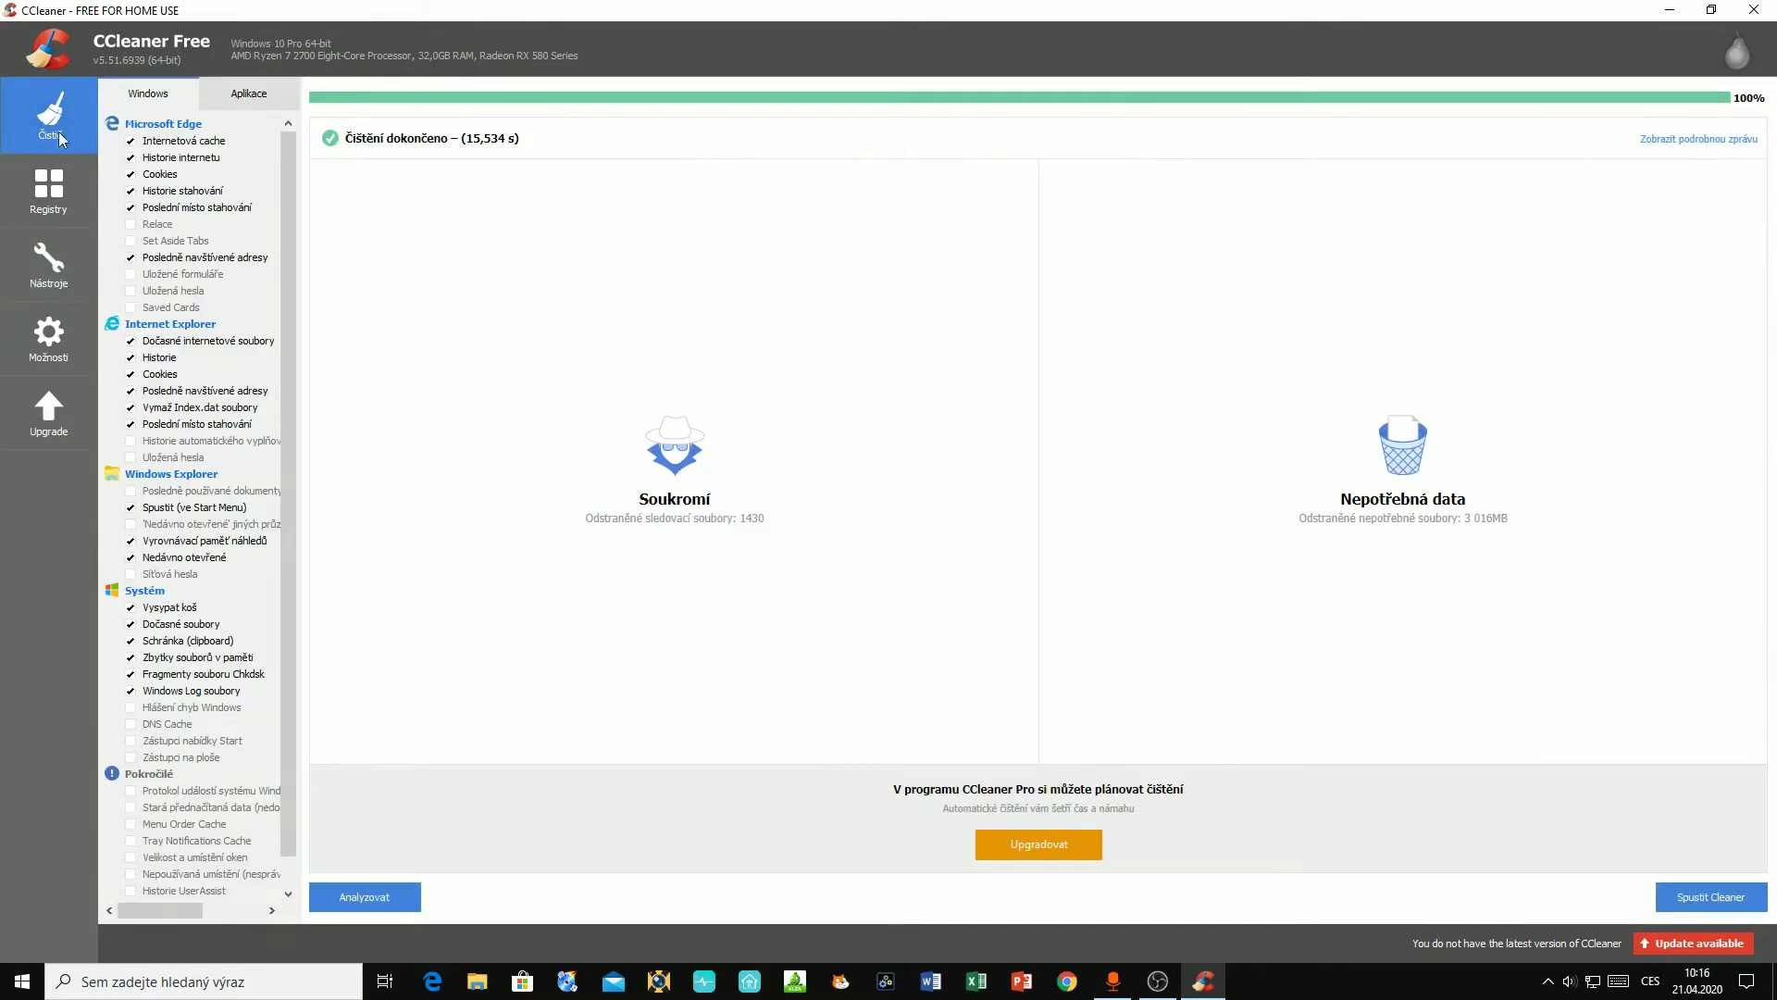
pyautogui.click(1754, 10)
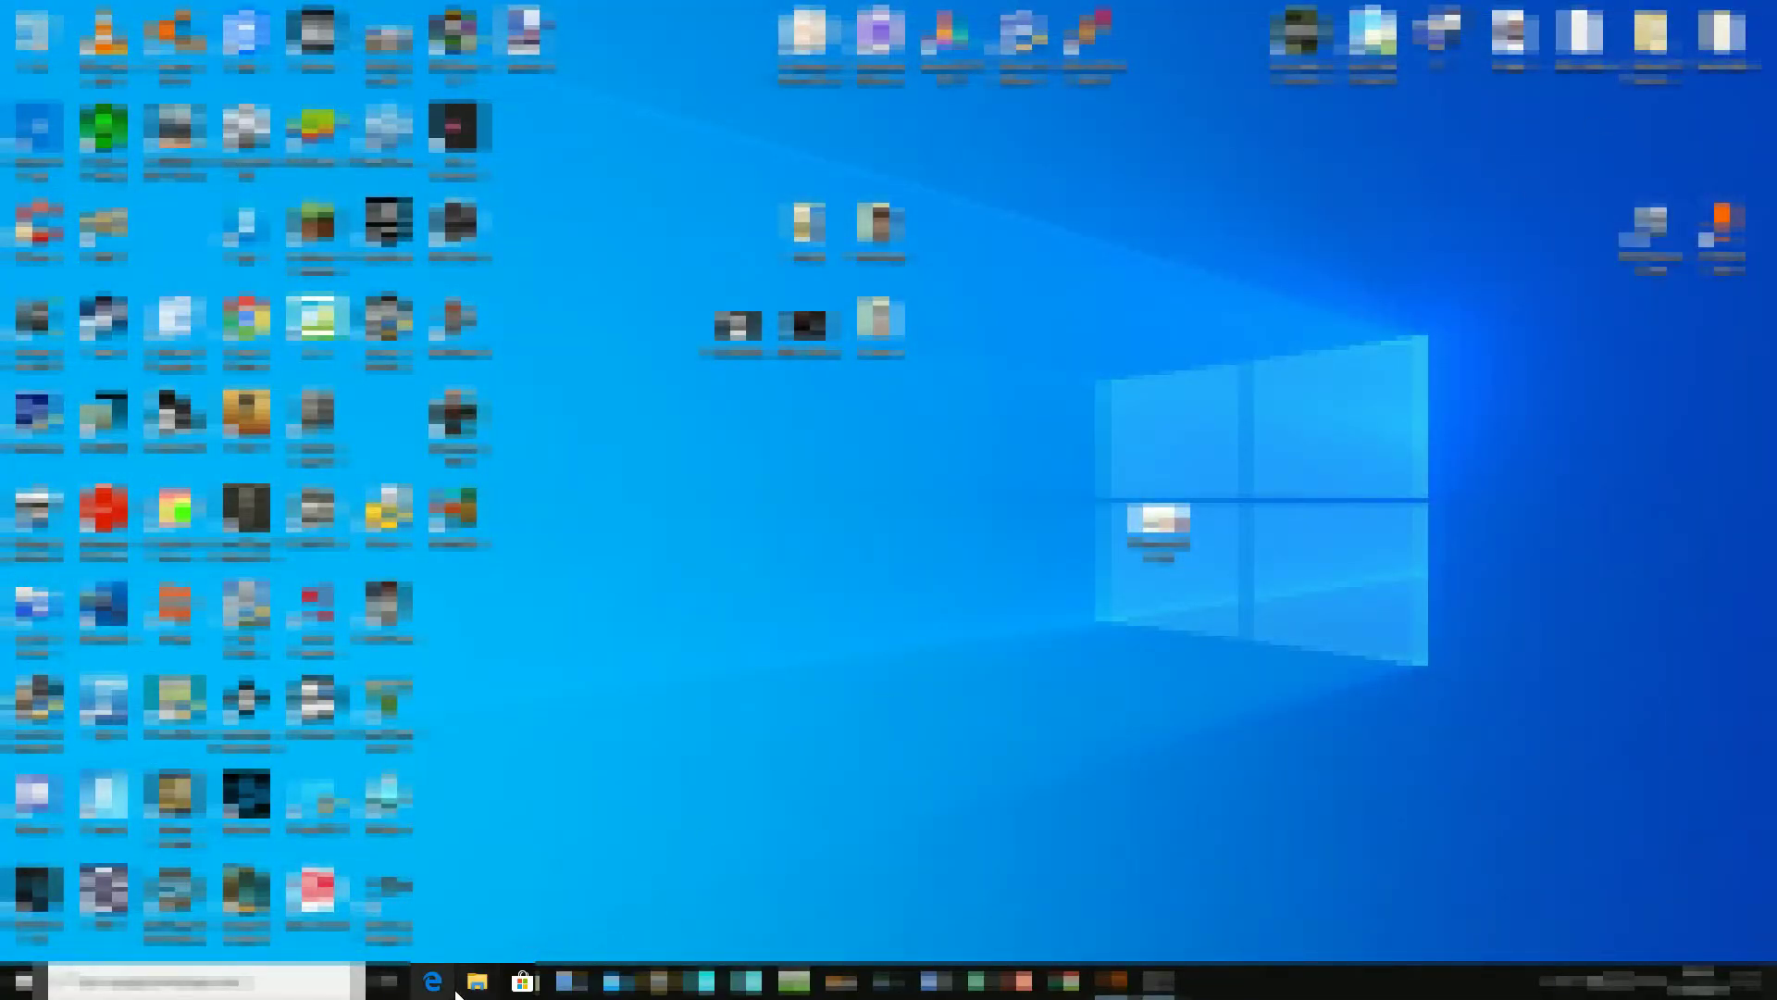
pyautogui.click(476, 983)
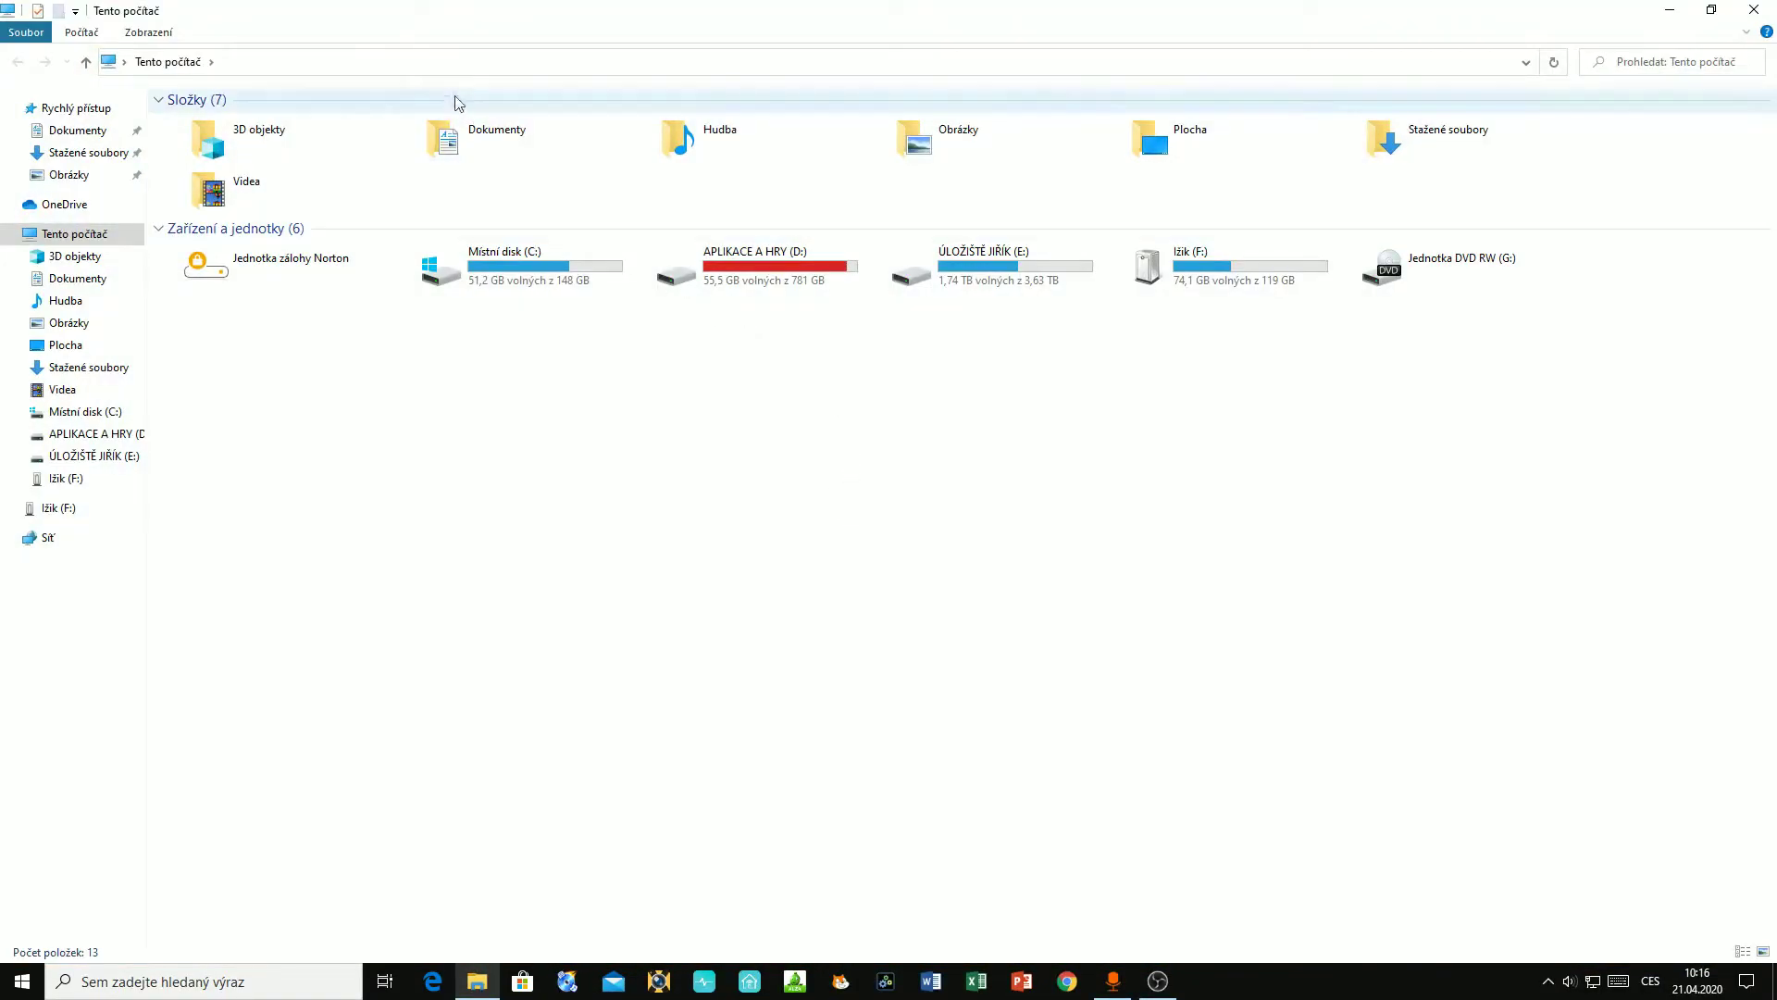
# Try to open the temporary files folder by entering the address "temp"
pyautogui.click(427, 60)
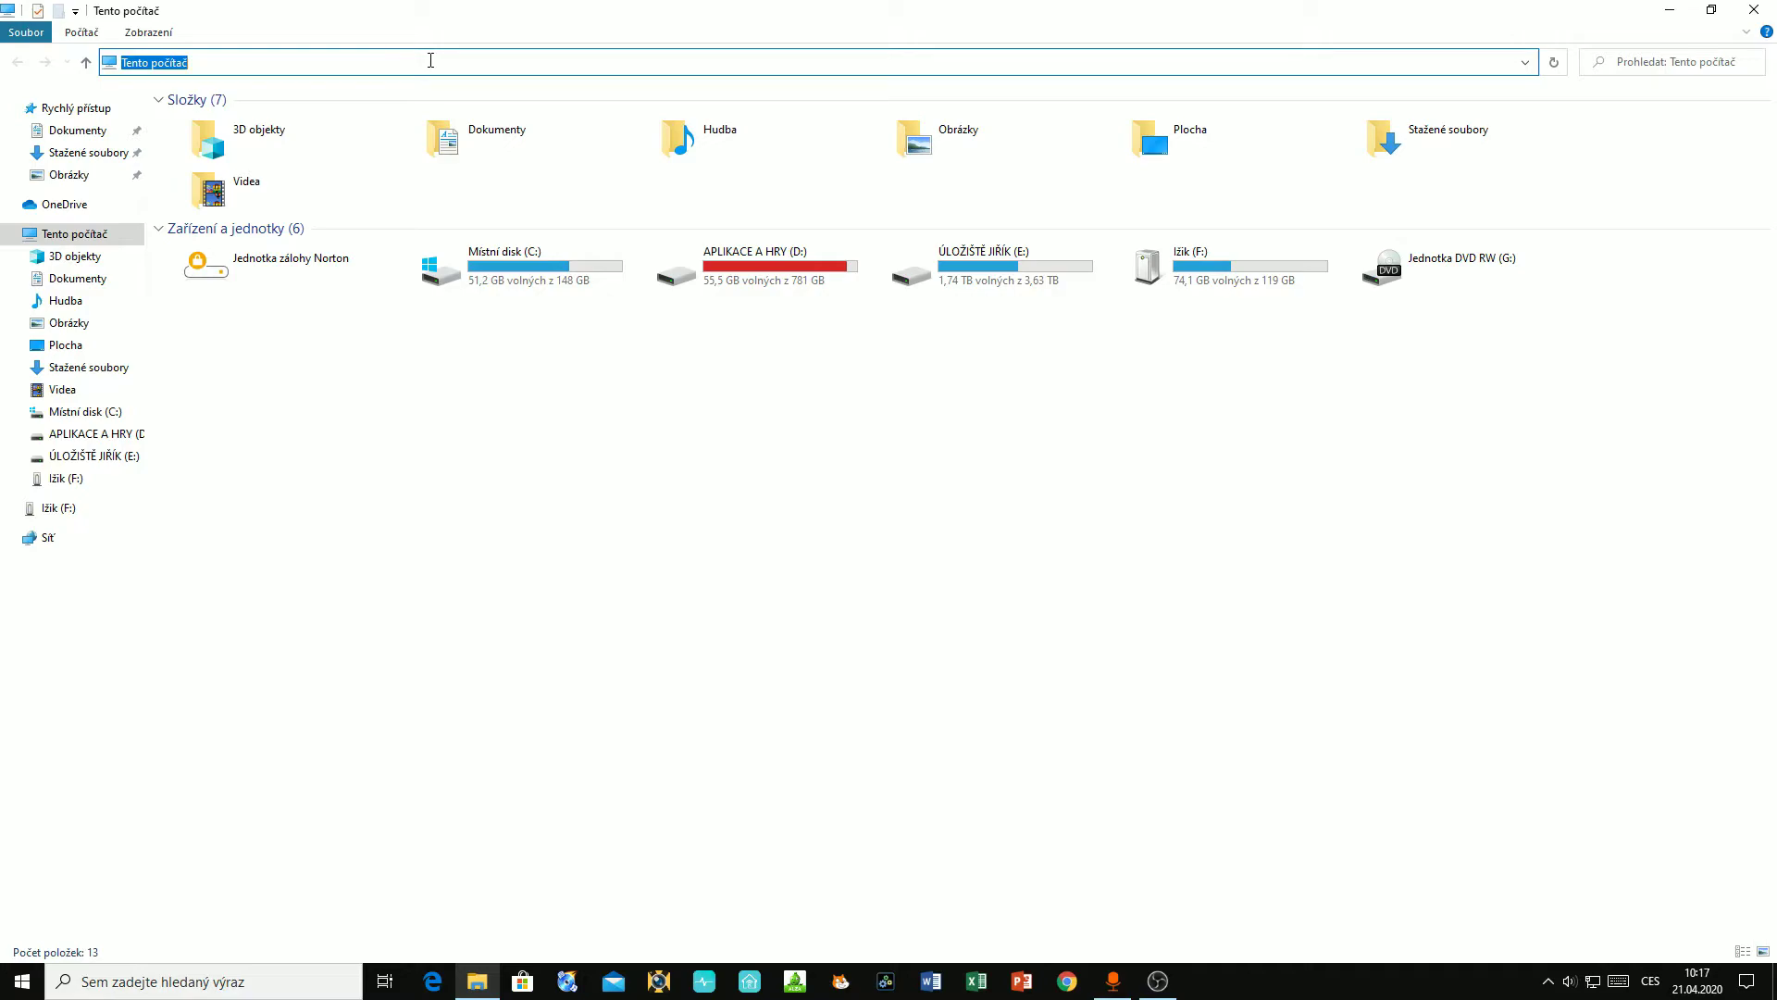
pyautogui.write('ˇ%')
pyautogui.write('temp')
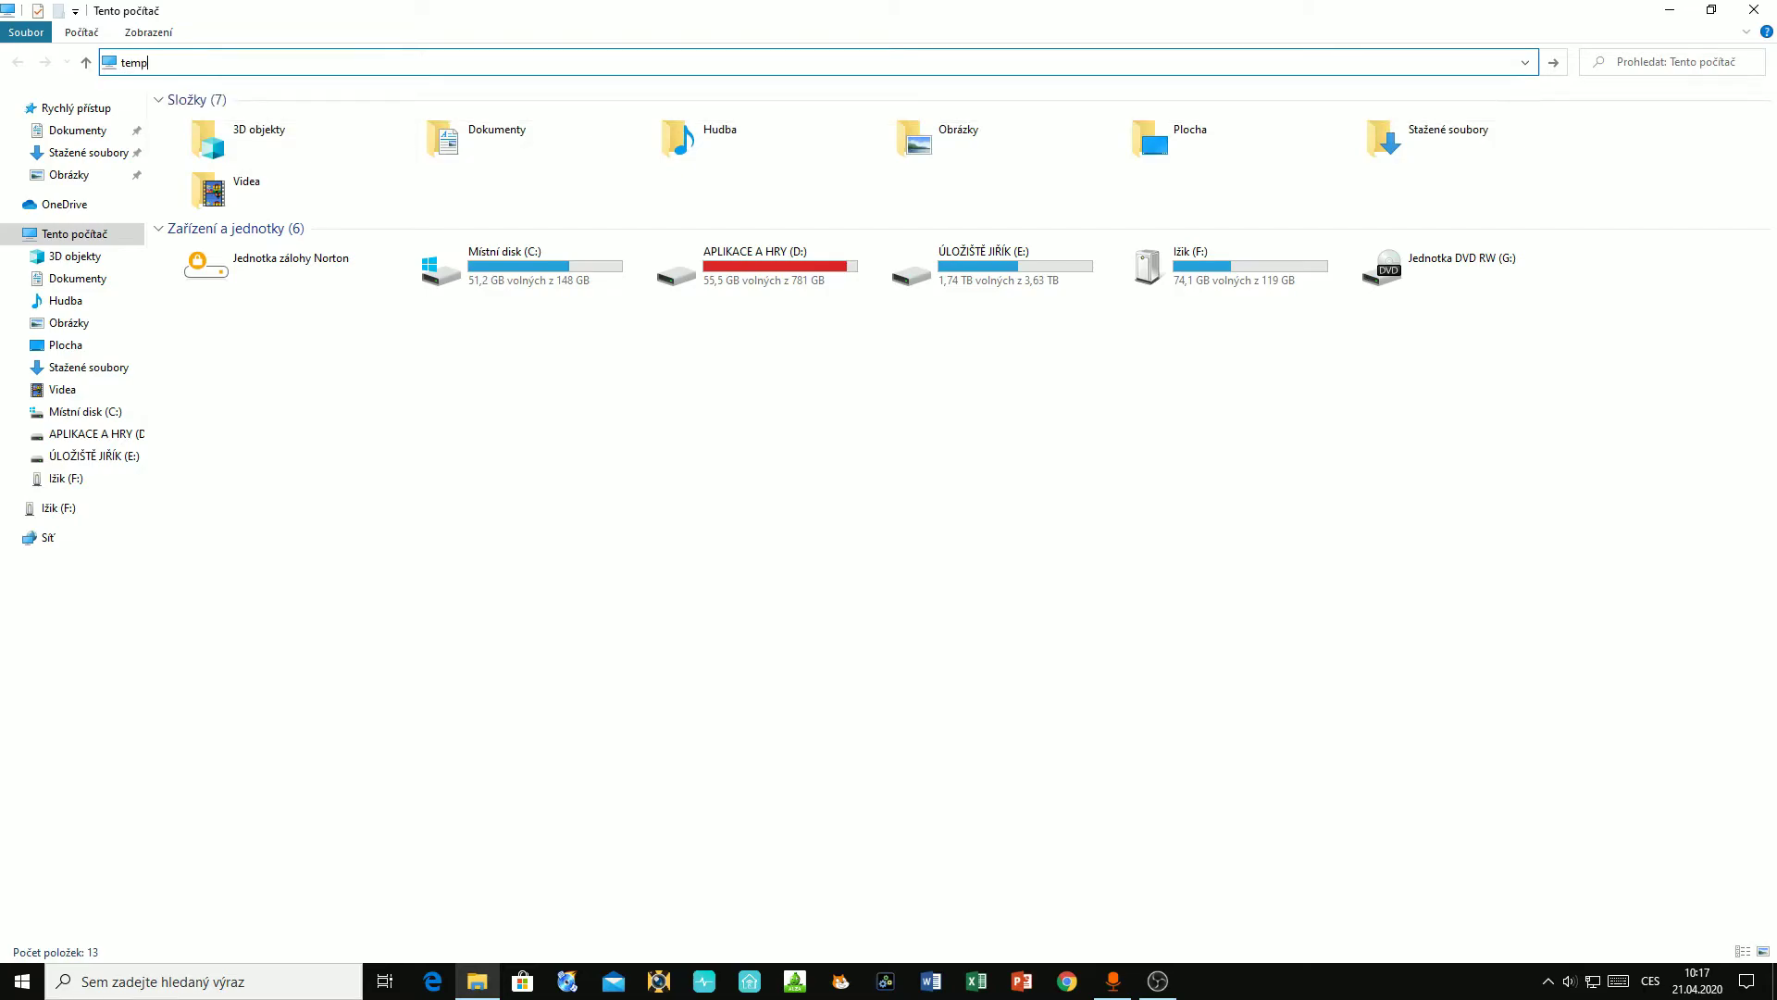
pyautogui.press('Return')
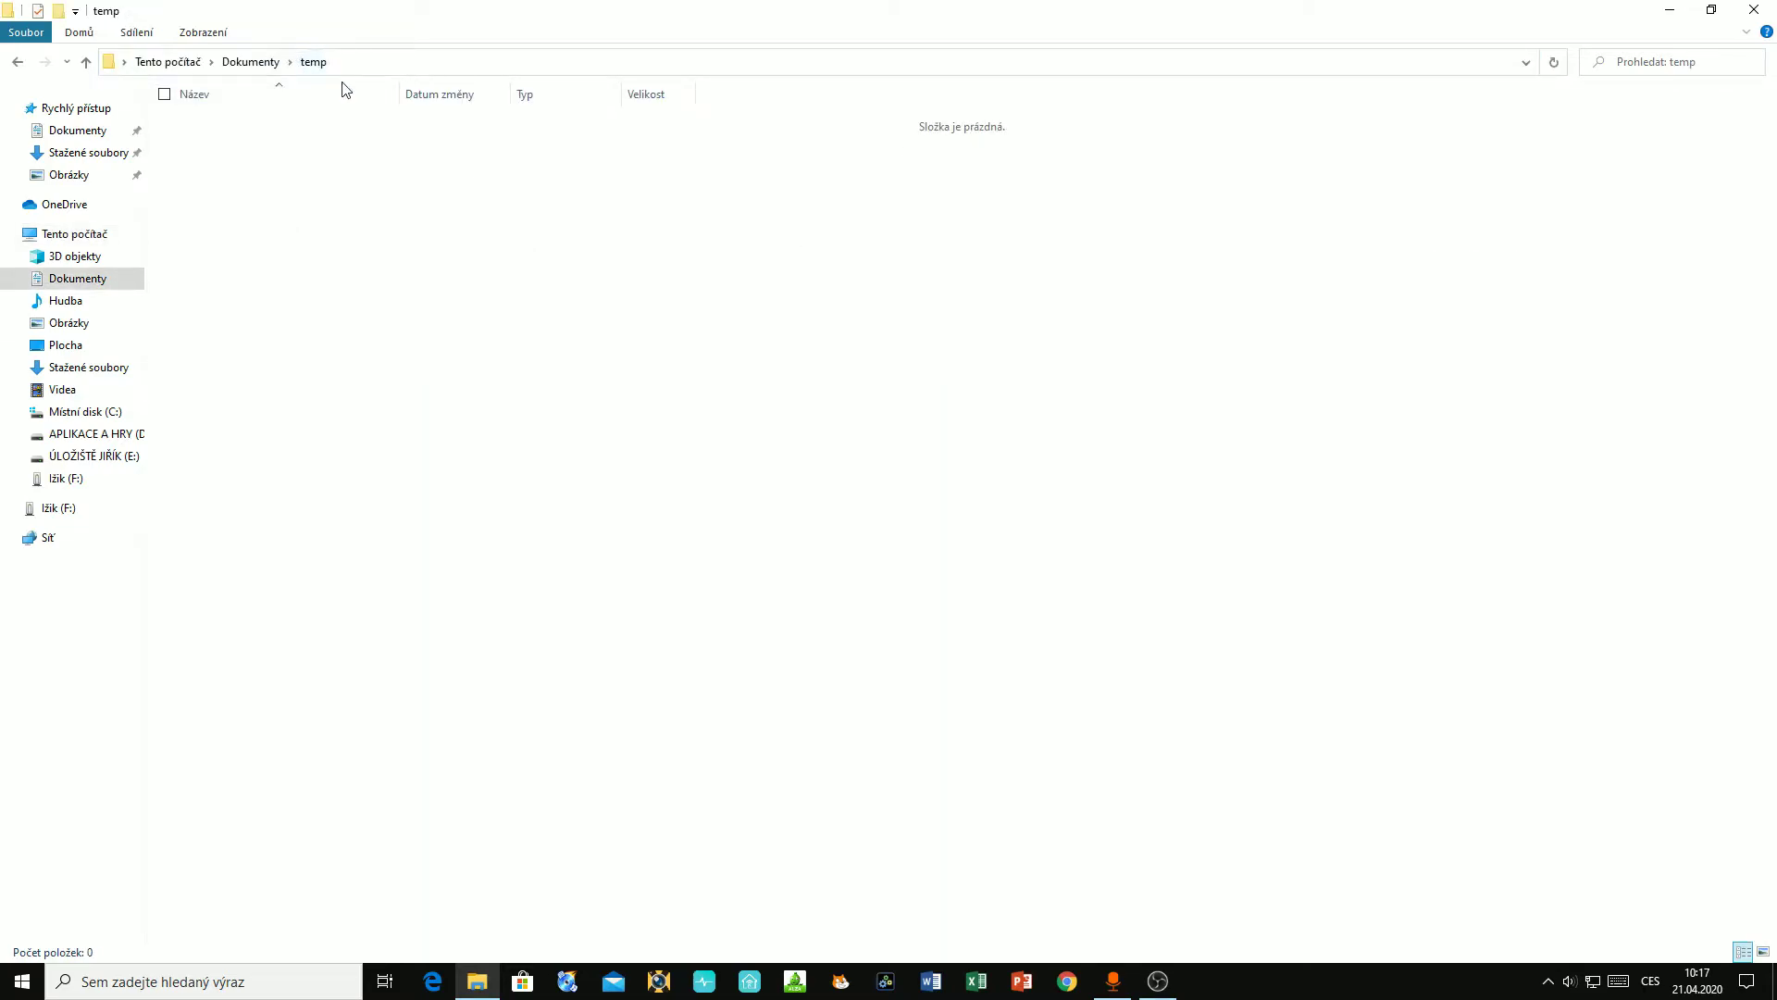
# Go to the system's temporary files folder using the address "%temp%"
pyautogui.click(476, 62)
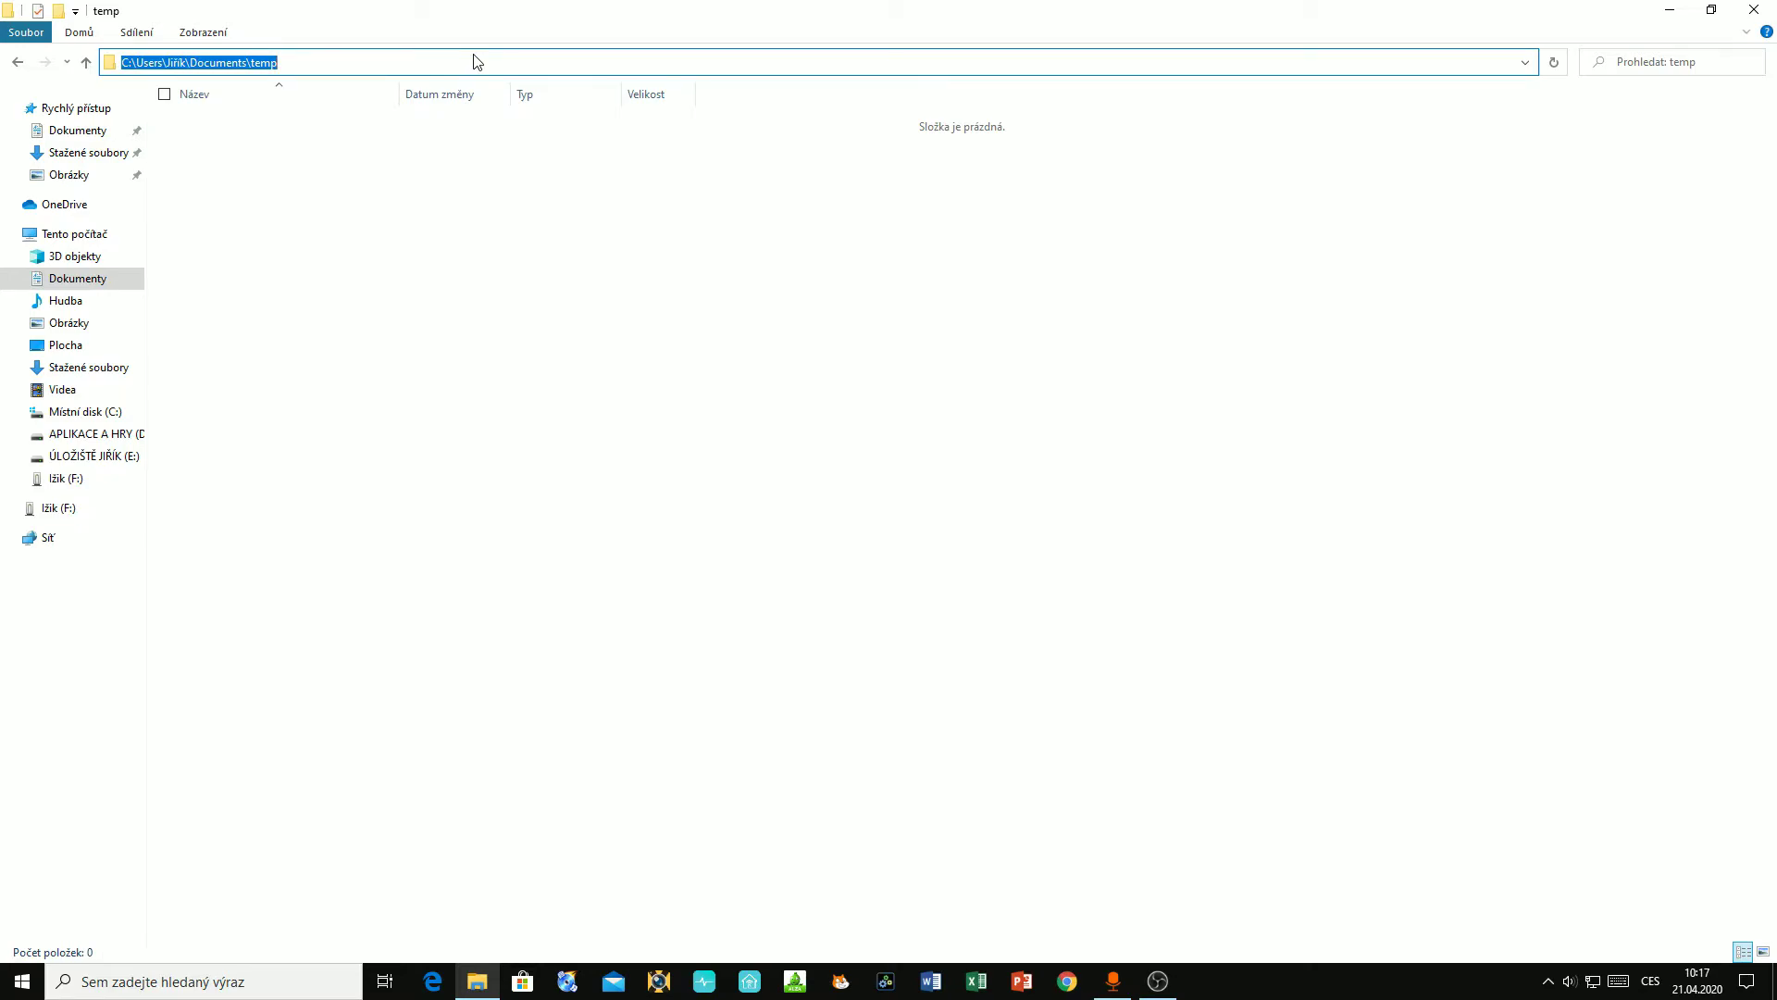
pyautogui.write('%')
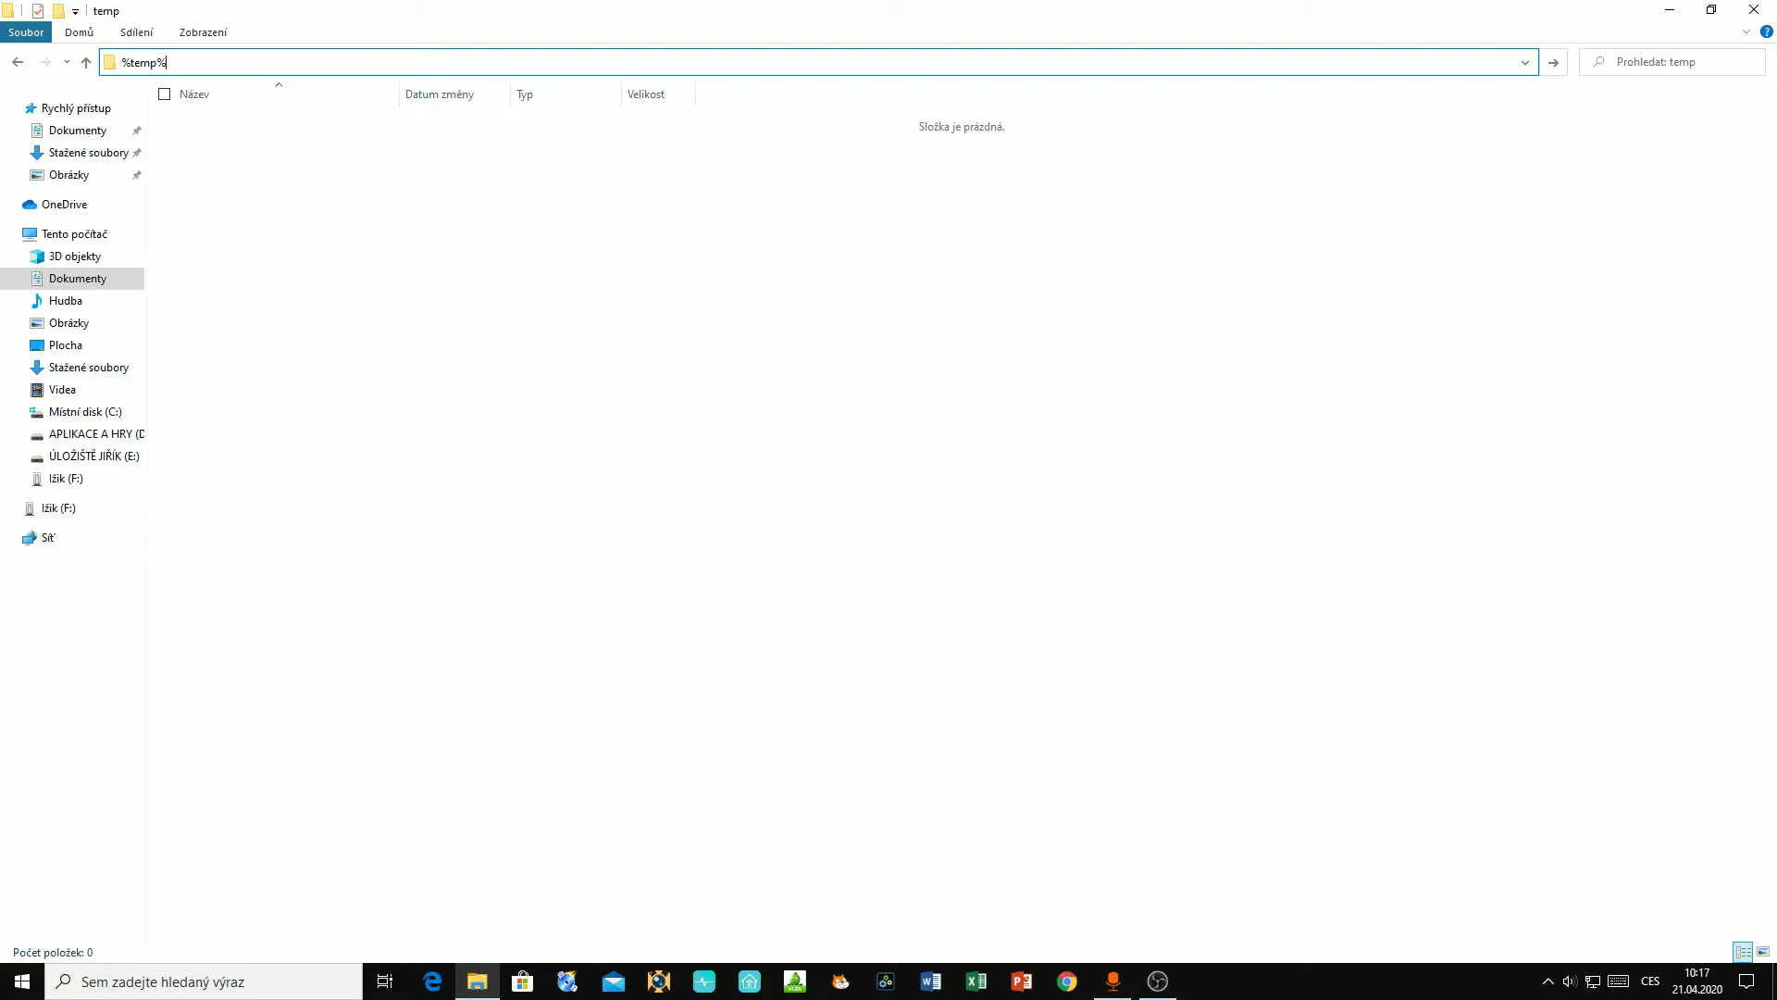
pyautogui.write('temp%')
pyautogui.press('Return')
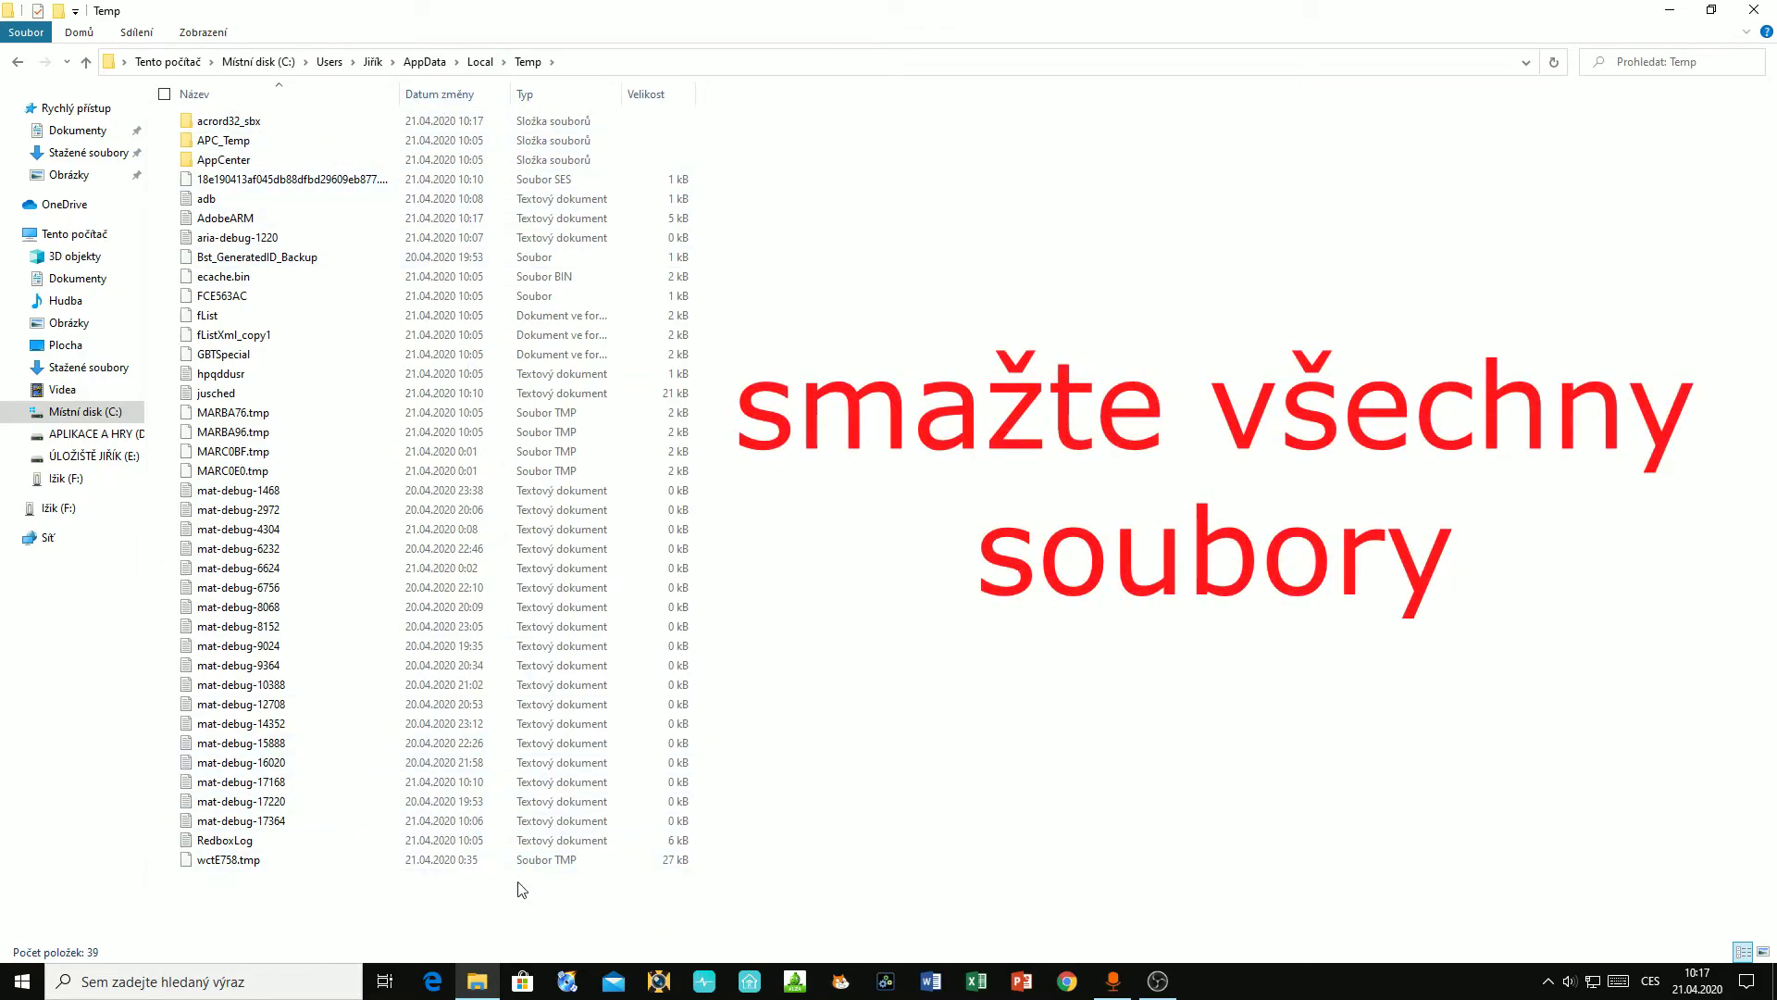
pyautogui.moveTo(533, 881); pyautogui.dragTo(930, 294)
pyautogui.click(925, 289)
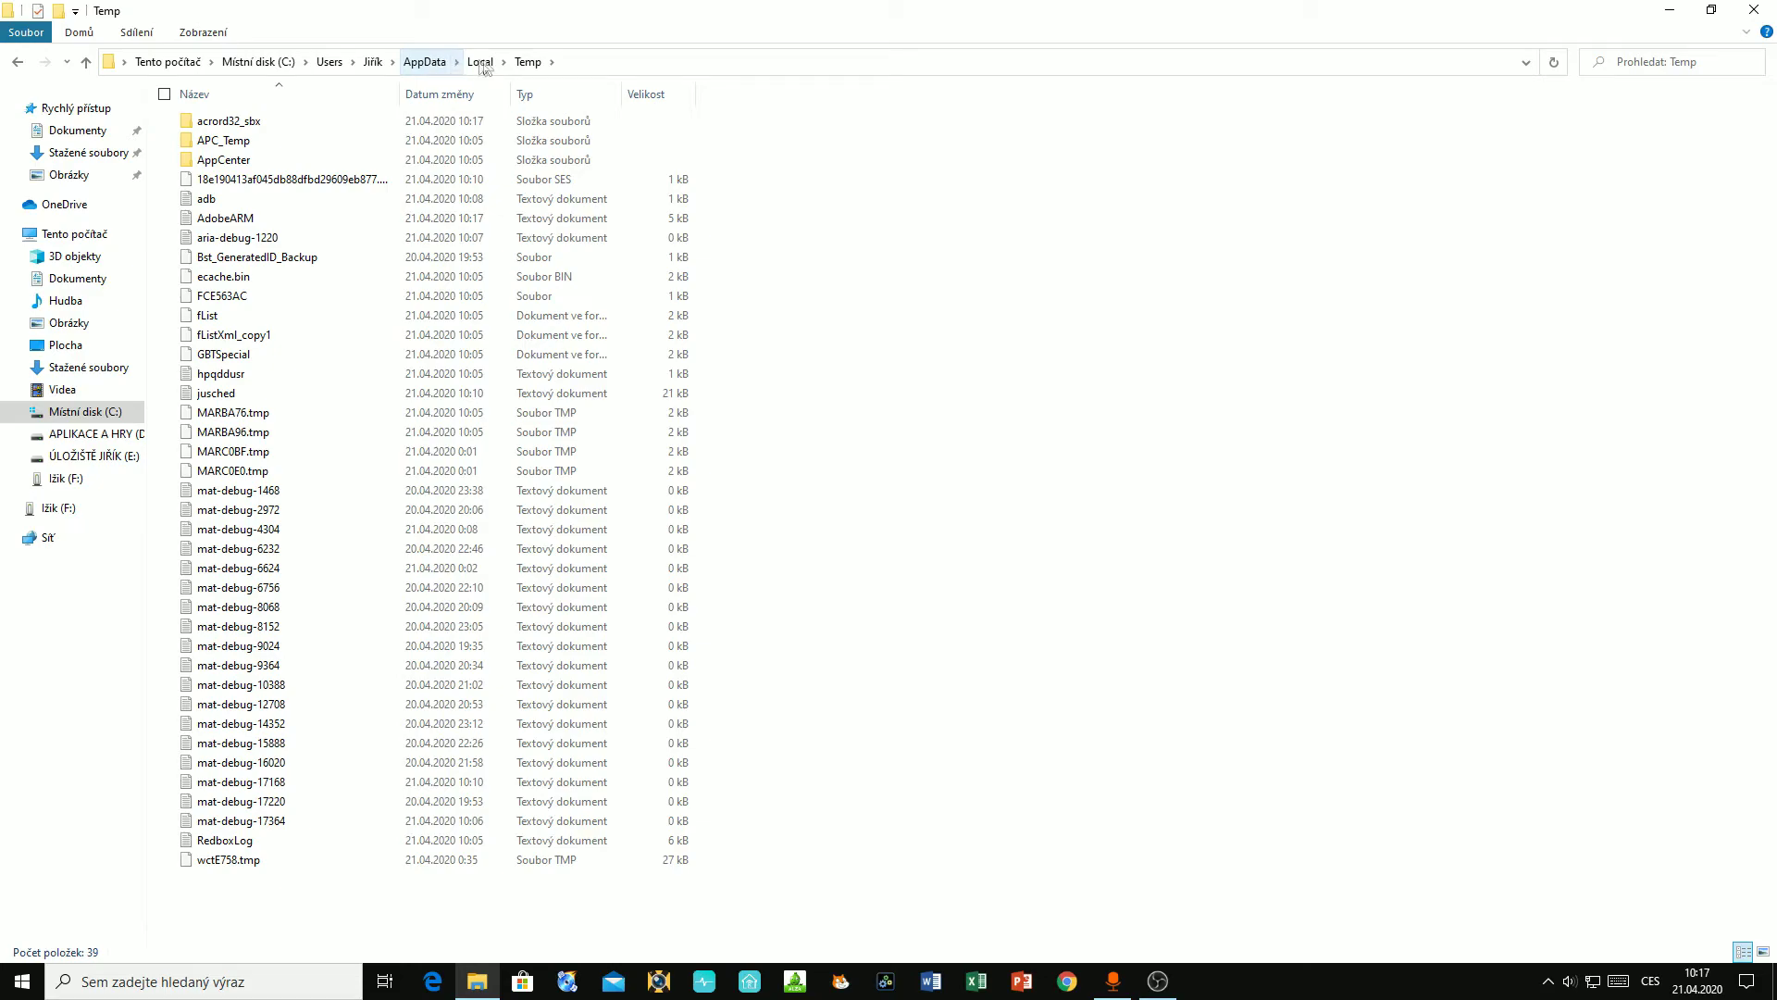
pyautogui.click(537, 67)
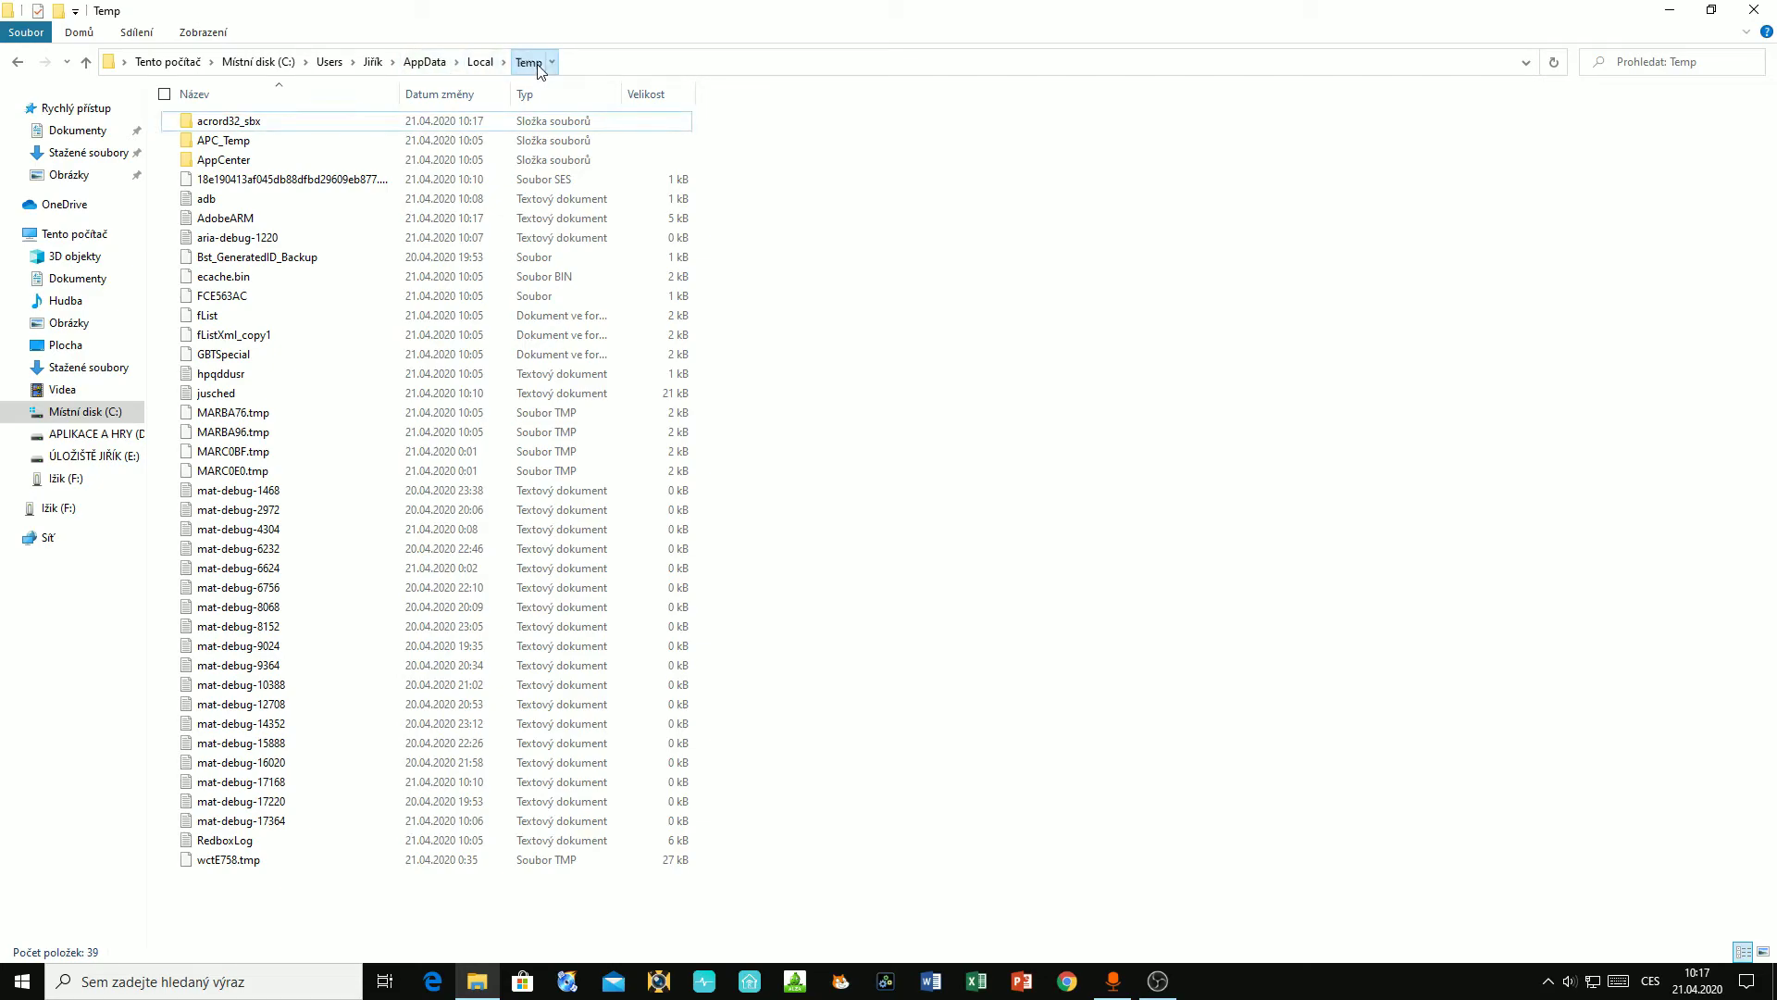
pyautogui.moveTo(388, 890); pyautogui.dragTo(615, 761)
pyautogui.click(720, 823)
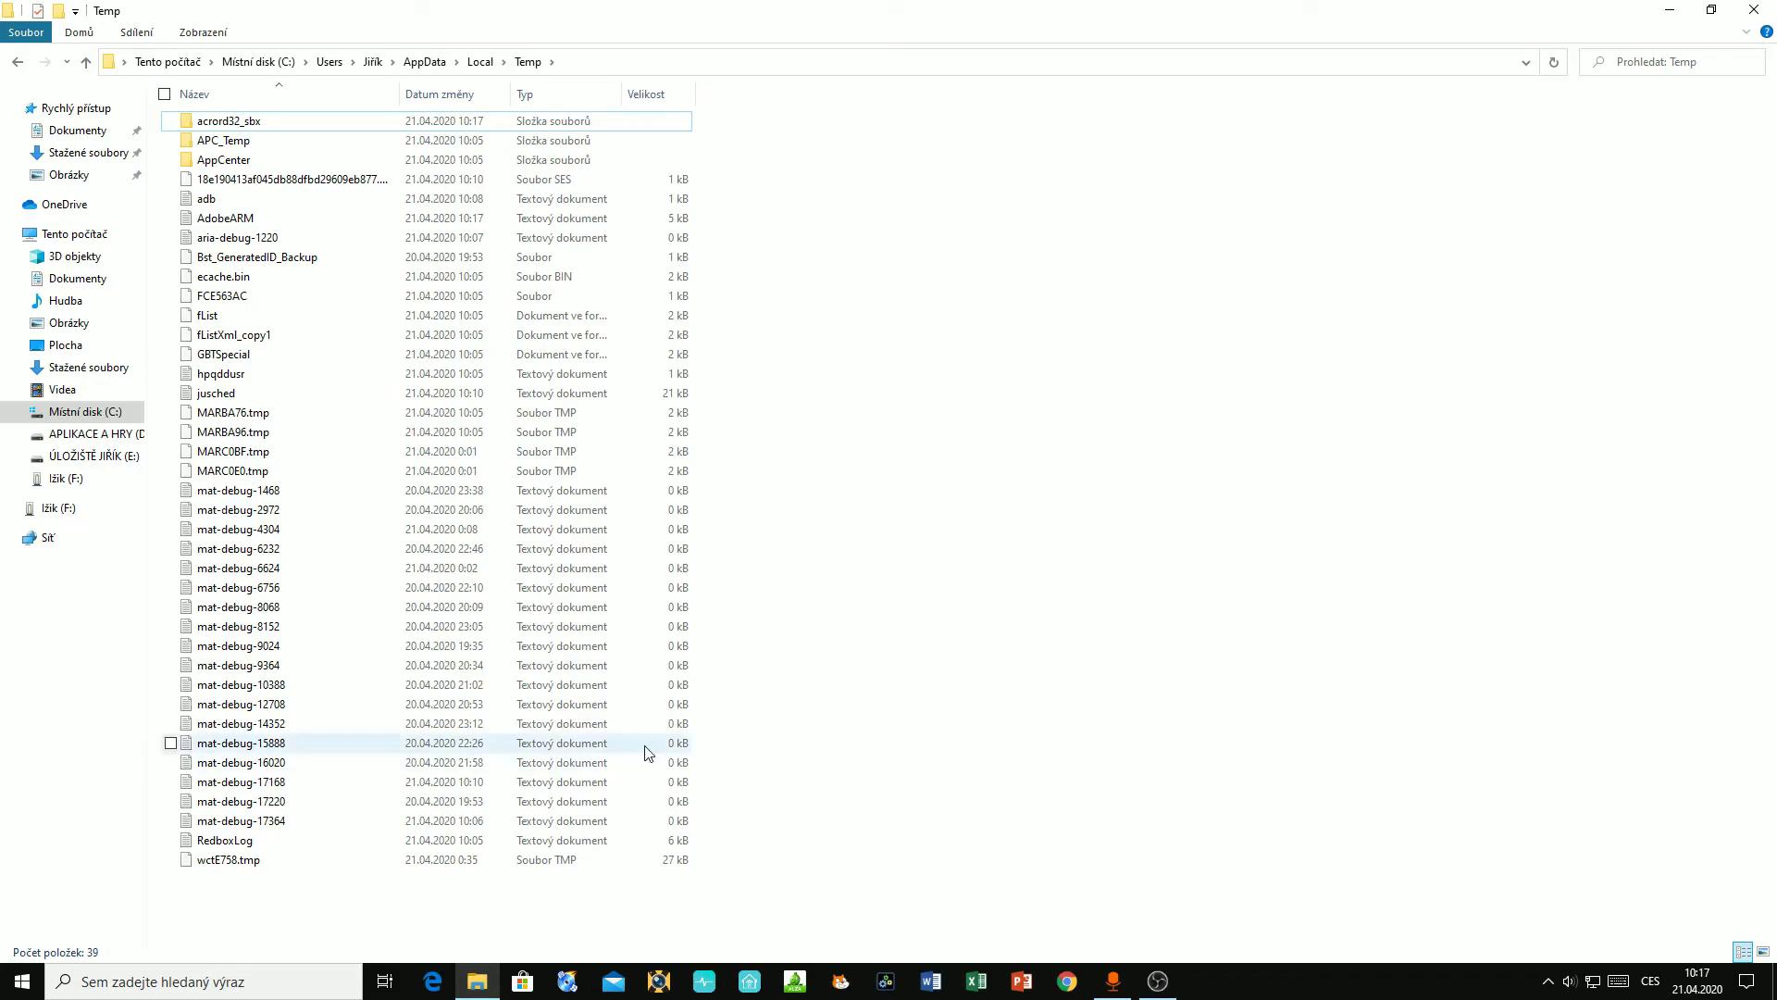
# Move all items in the Temp folder to the recycle bin, skipping those that are in use
pyautogui.moveTo(566, 908); pyautogui.dragTo(556, 119)
pyautogui.rightClick(548, 200)
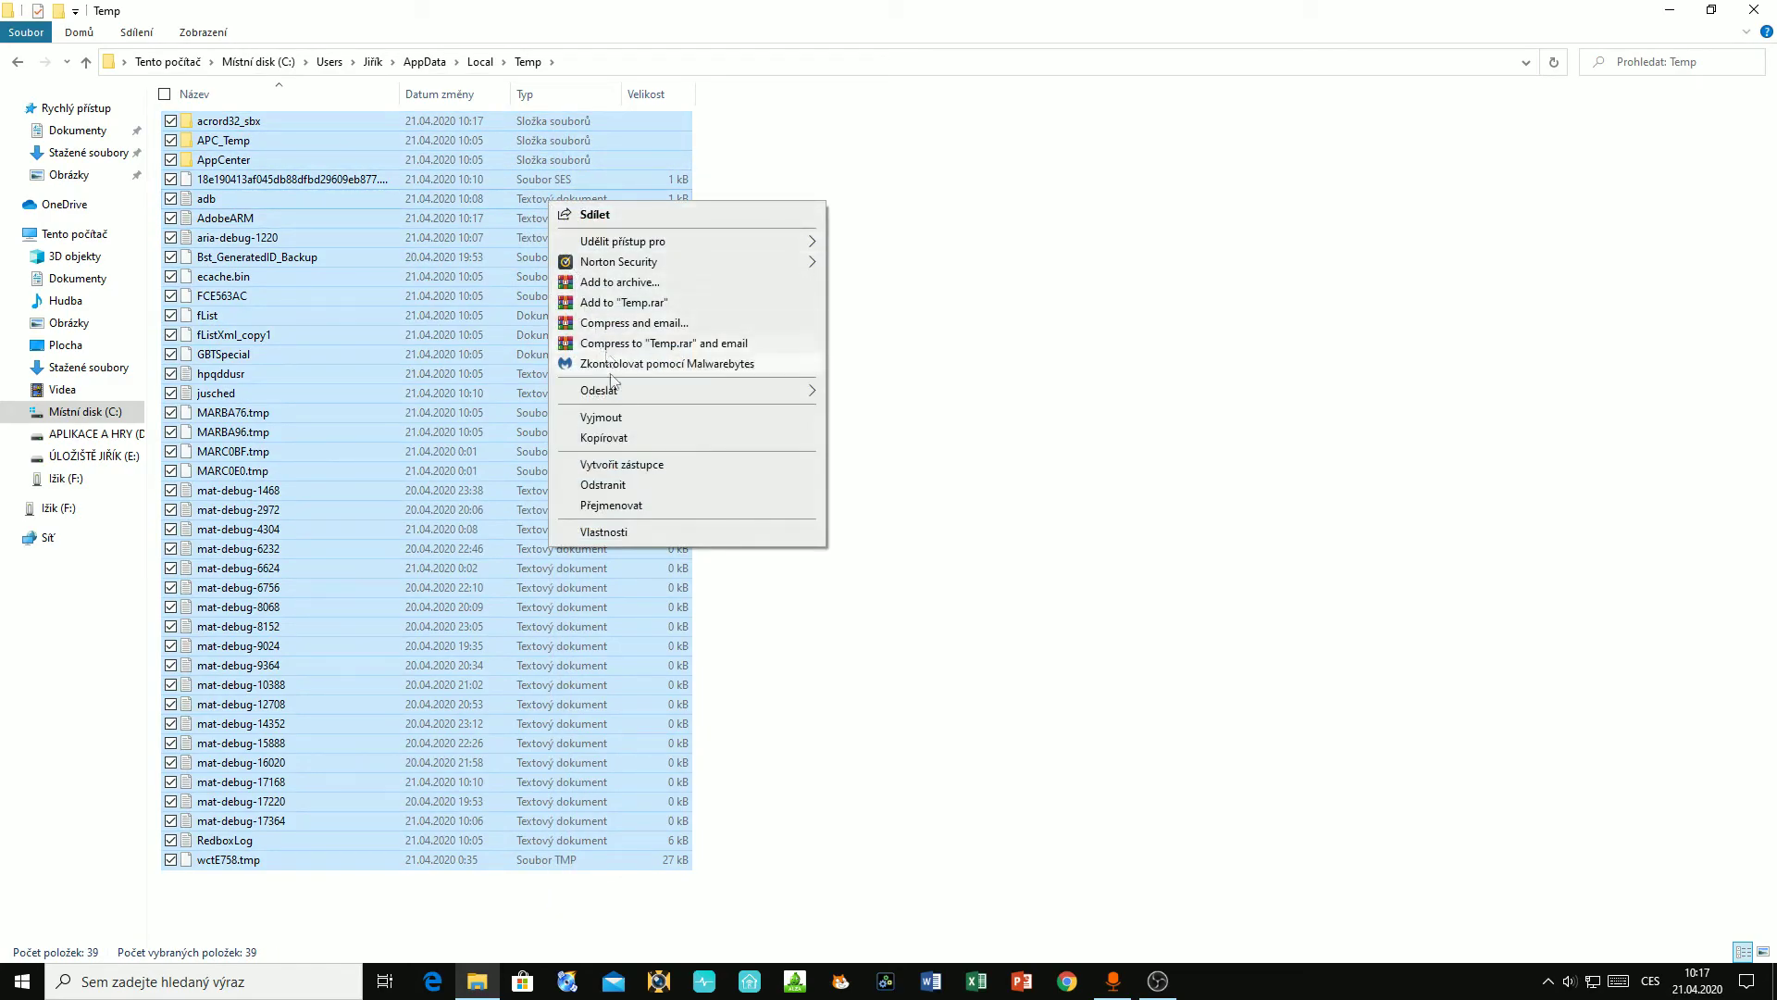
pyautogui.click(625, 485)
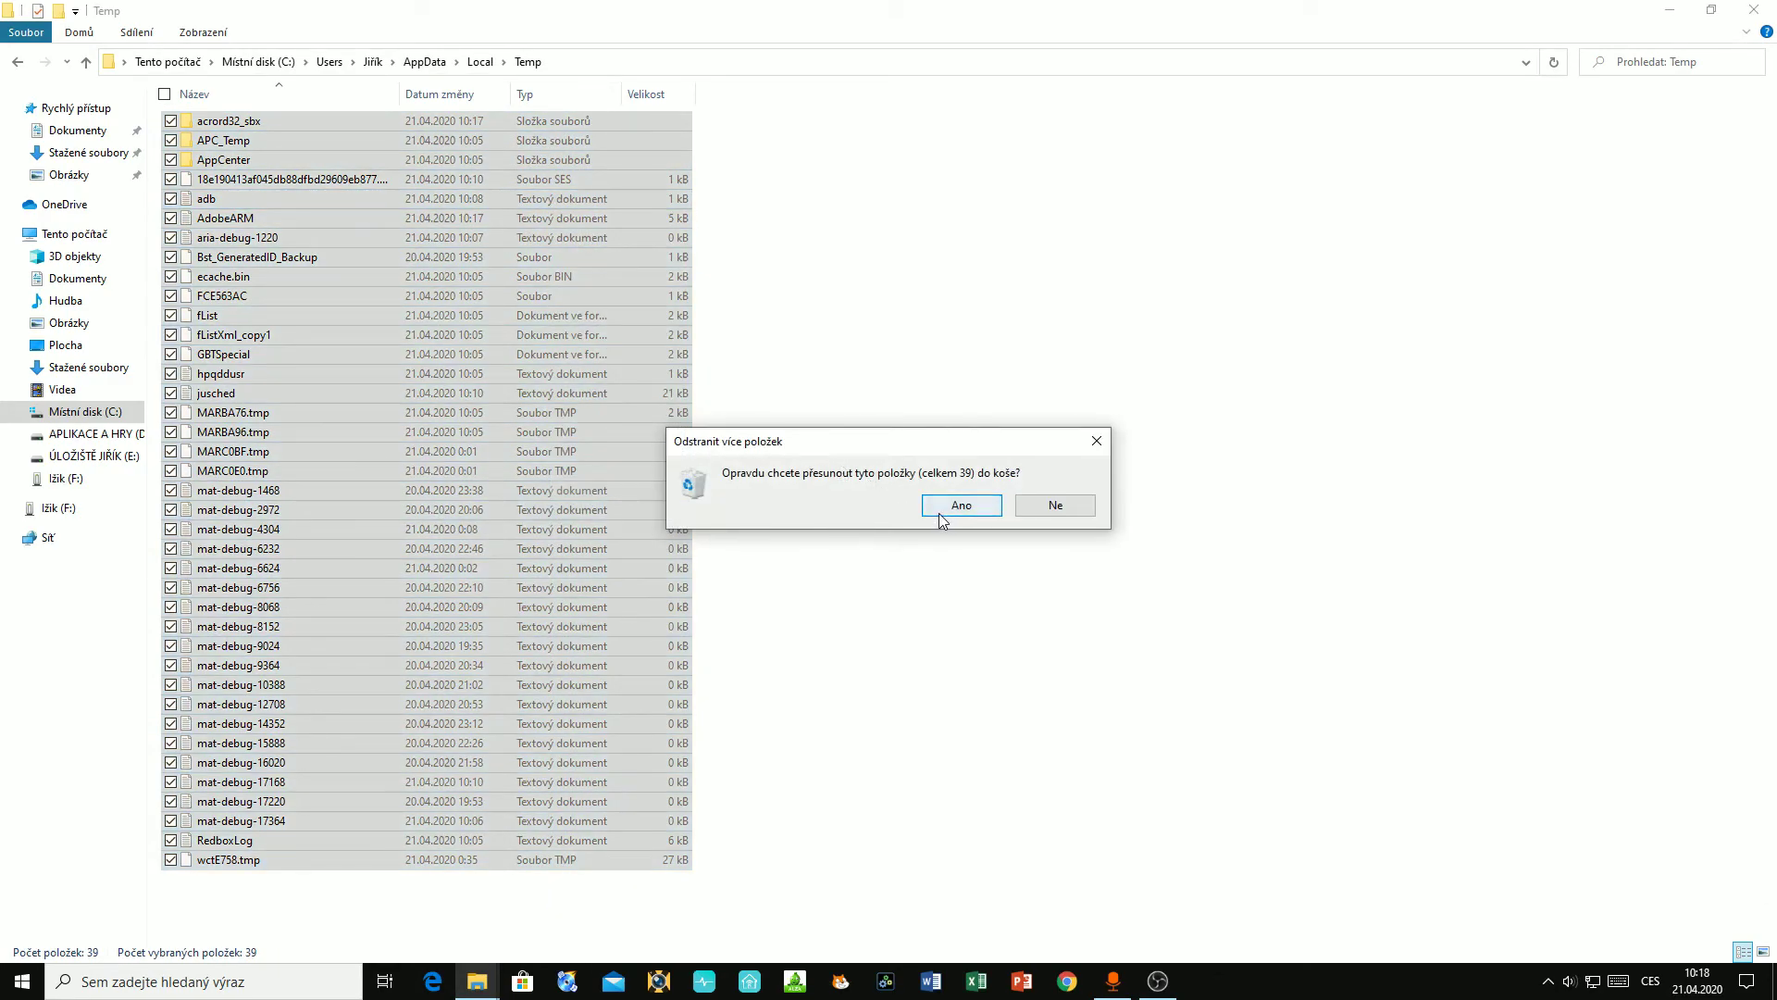
pyautogui.click(938, 512)
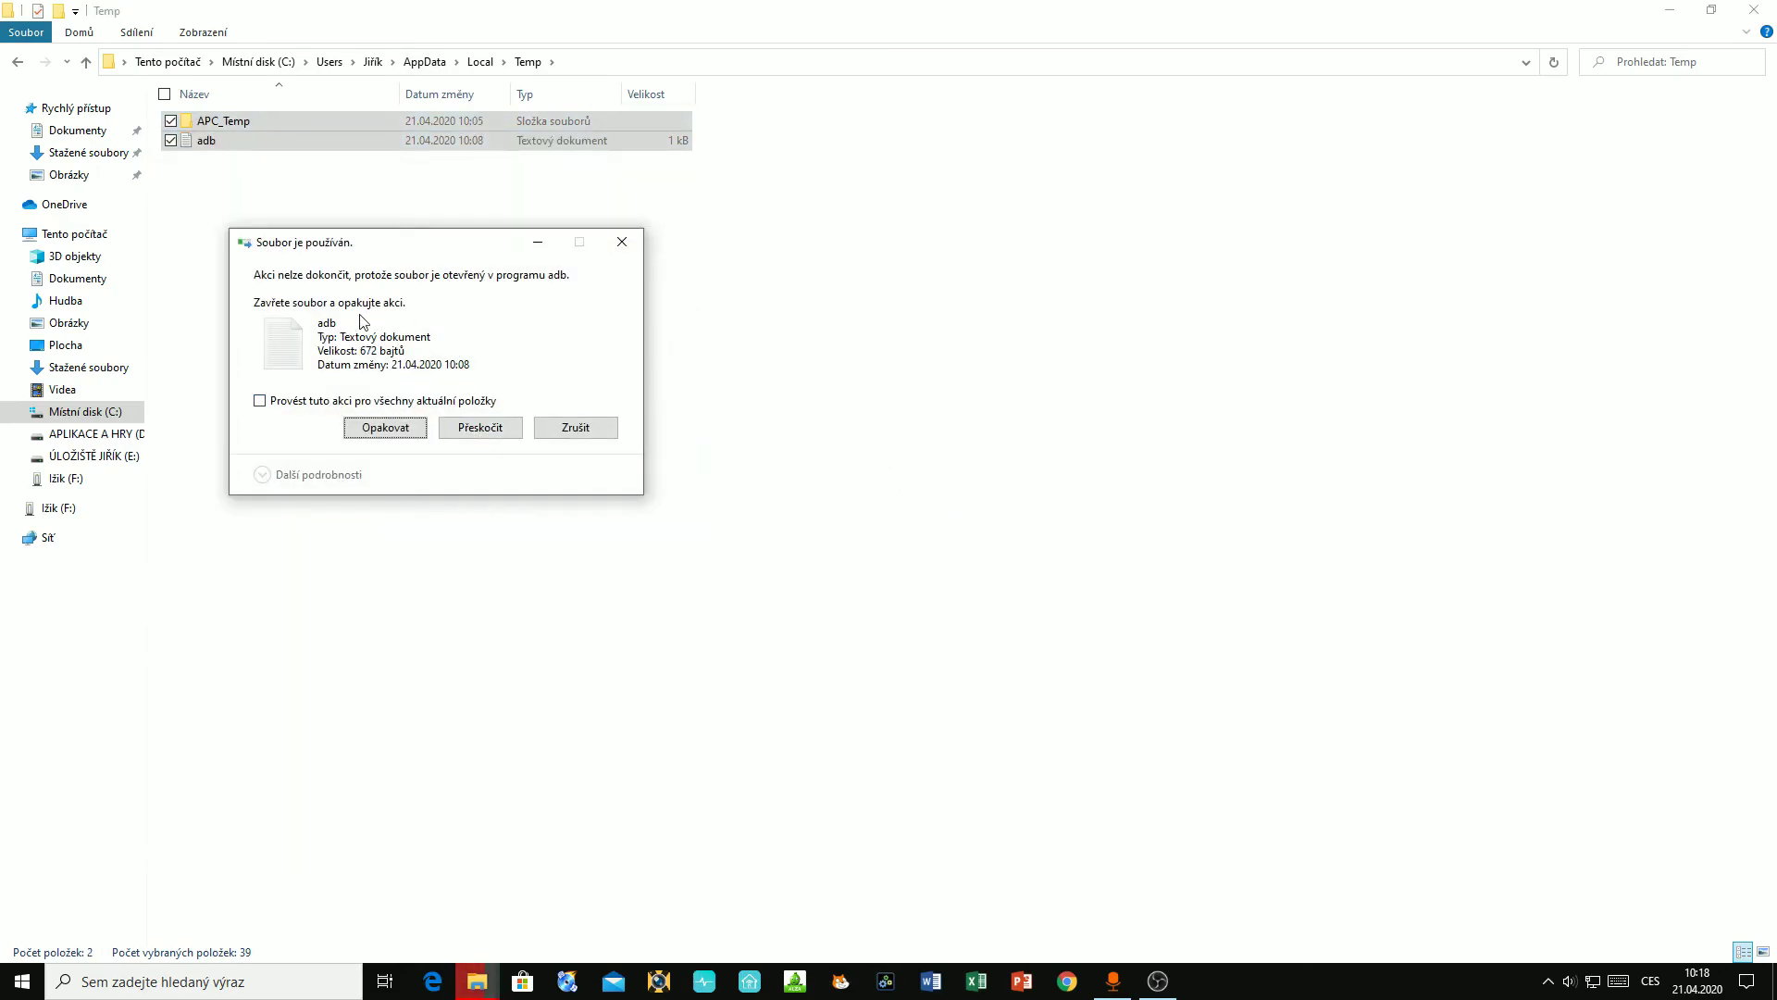
pyautogui.click(498, 433)
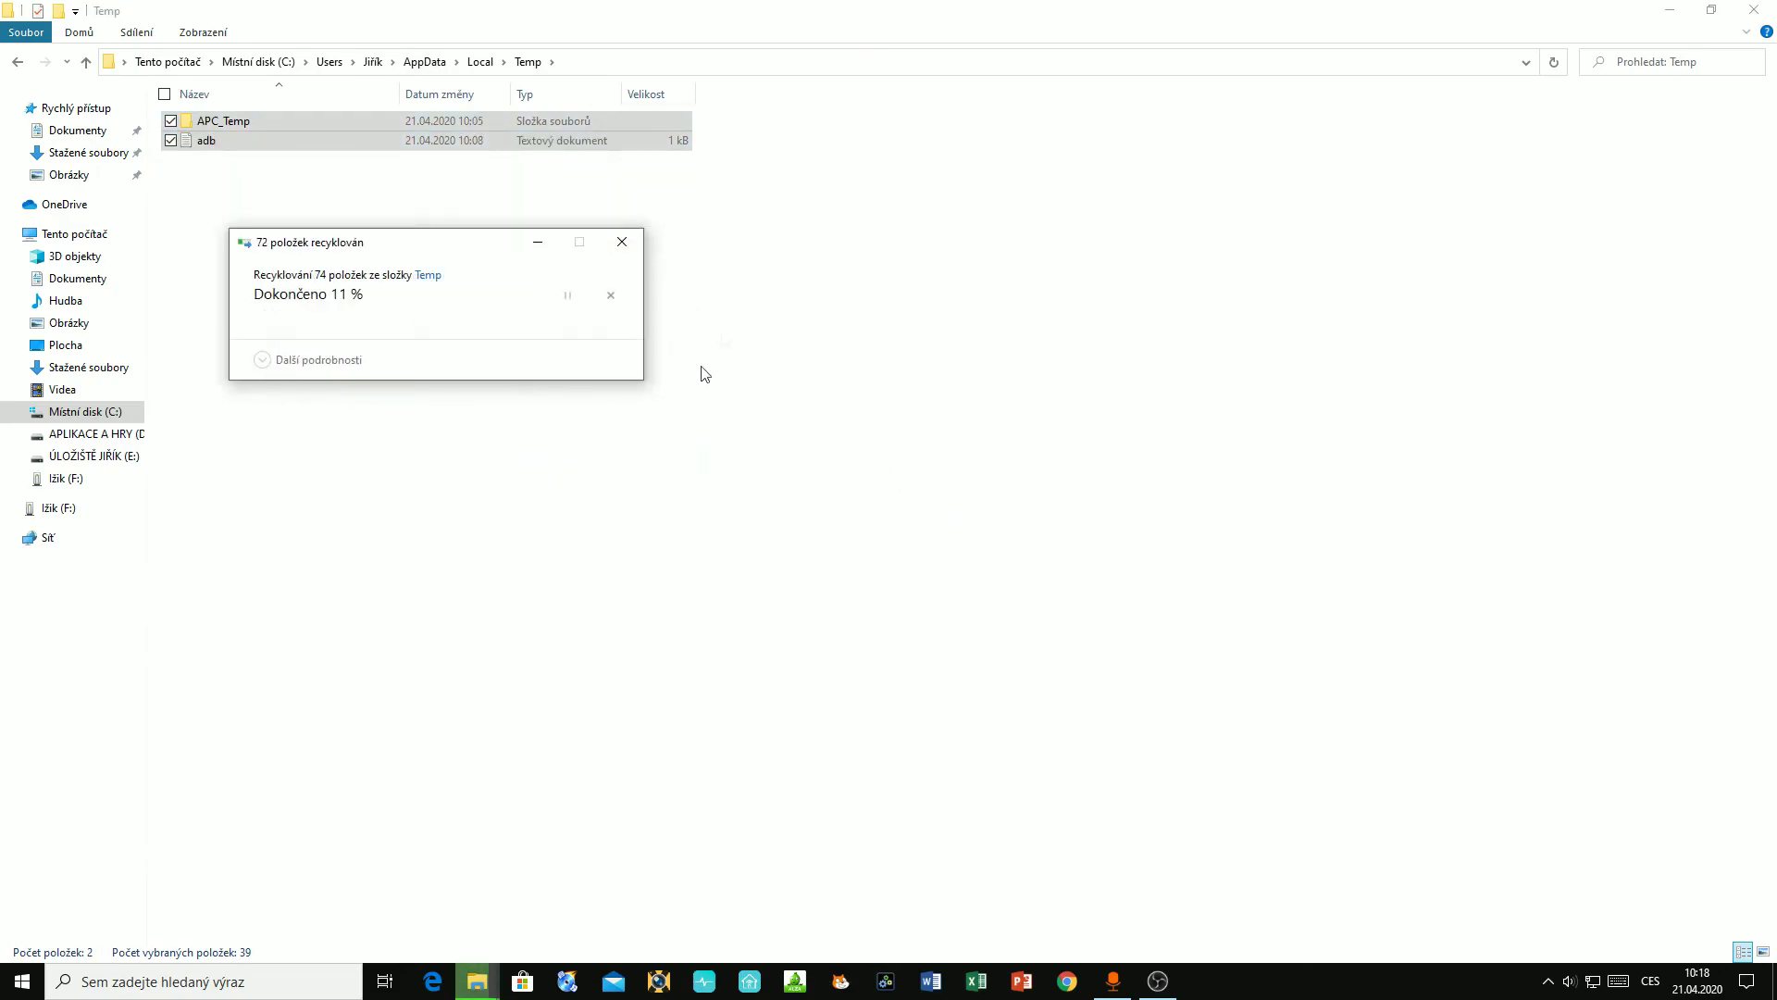
pyautogui.click(480, 441)
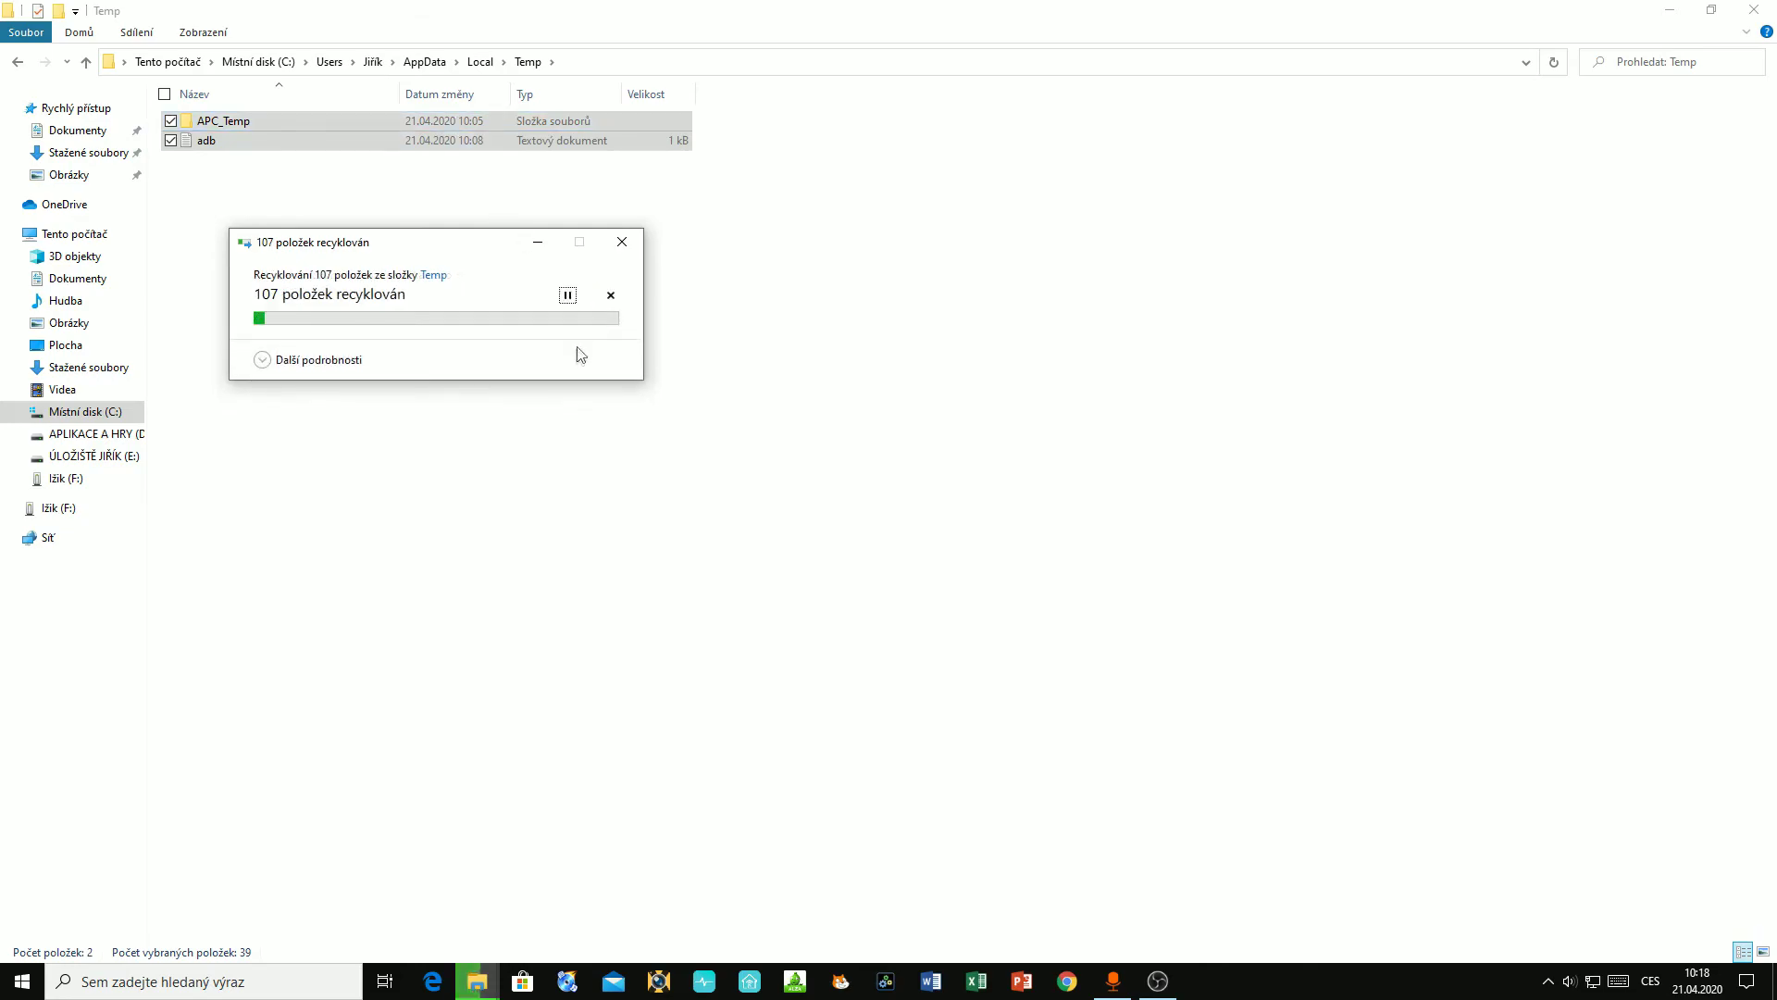
# Look inside the leftover APC_Temp folder, return to Temp and close the File Explorer window
pyautogui.click(163, 194)
pyautogui.doubleClick(224, 122)
pyautogui.click(86, 63)
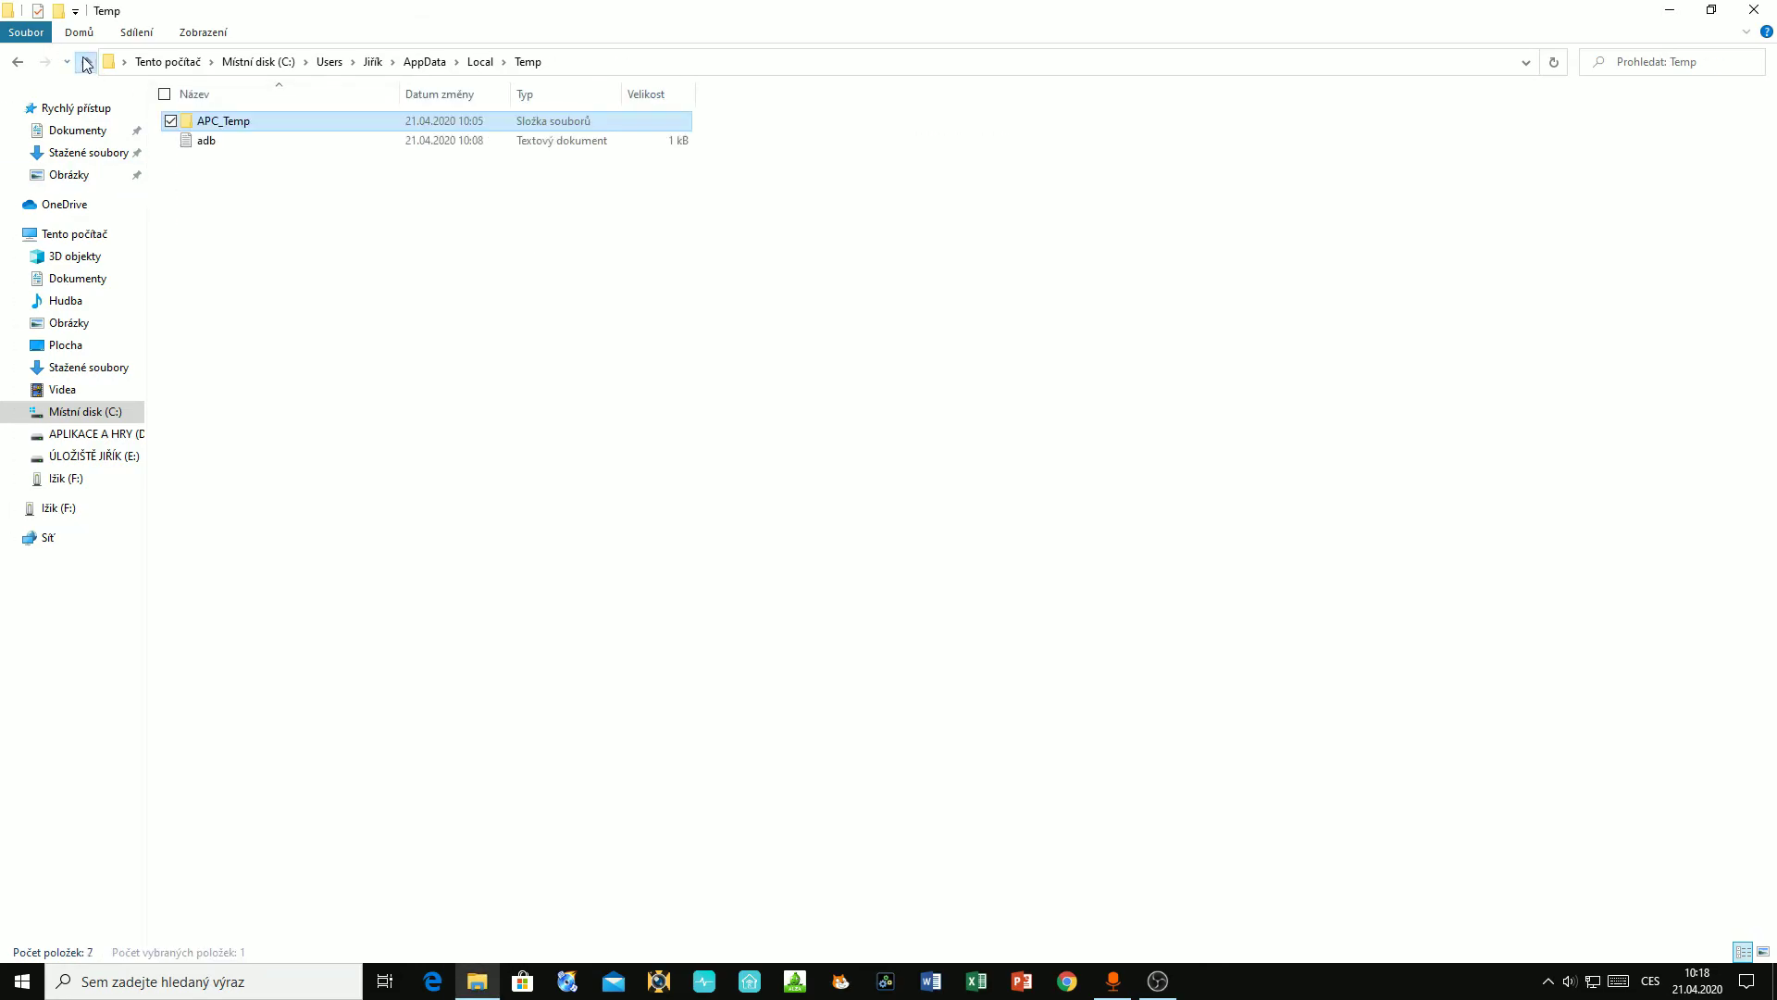
pyautogui.click(1754, 9)
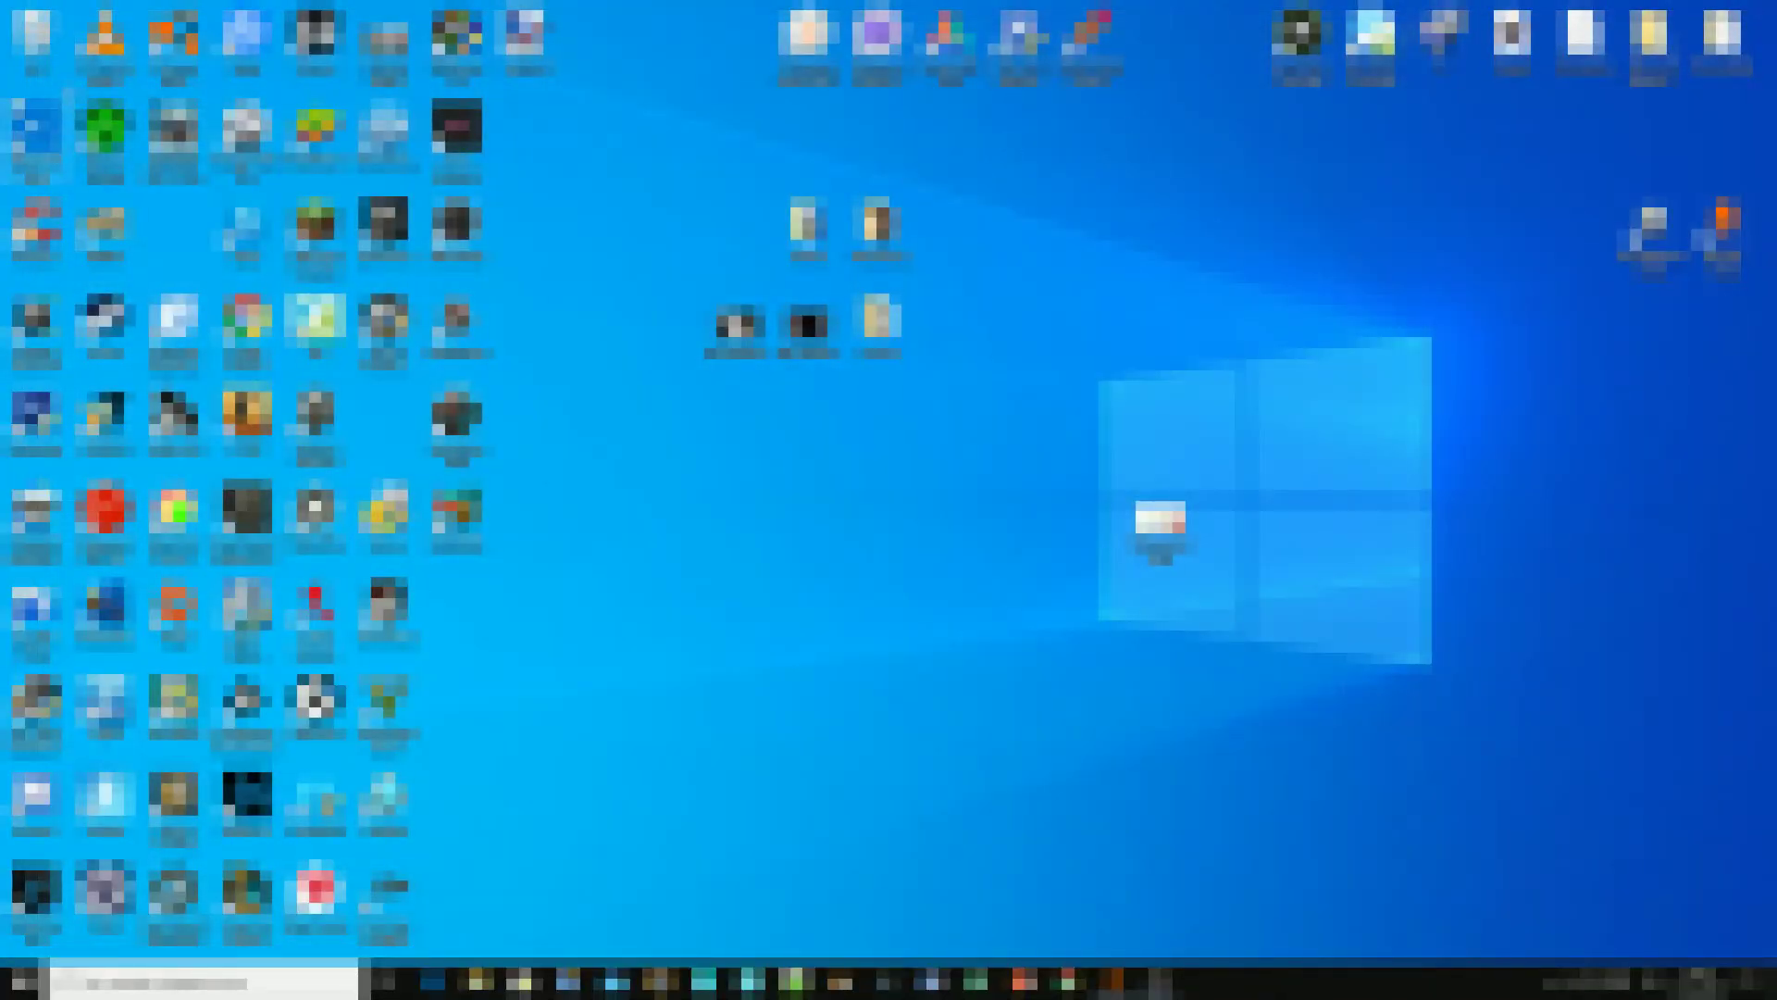
# Open the recycle bin (Koš), permanently delete all items in it, and close its window
pyautogui.doubleClick(807, 300)
pyautogui.moveTo(817, 878); pyautogui.dragTo(520, 98)
pyautogui.press('Delete')
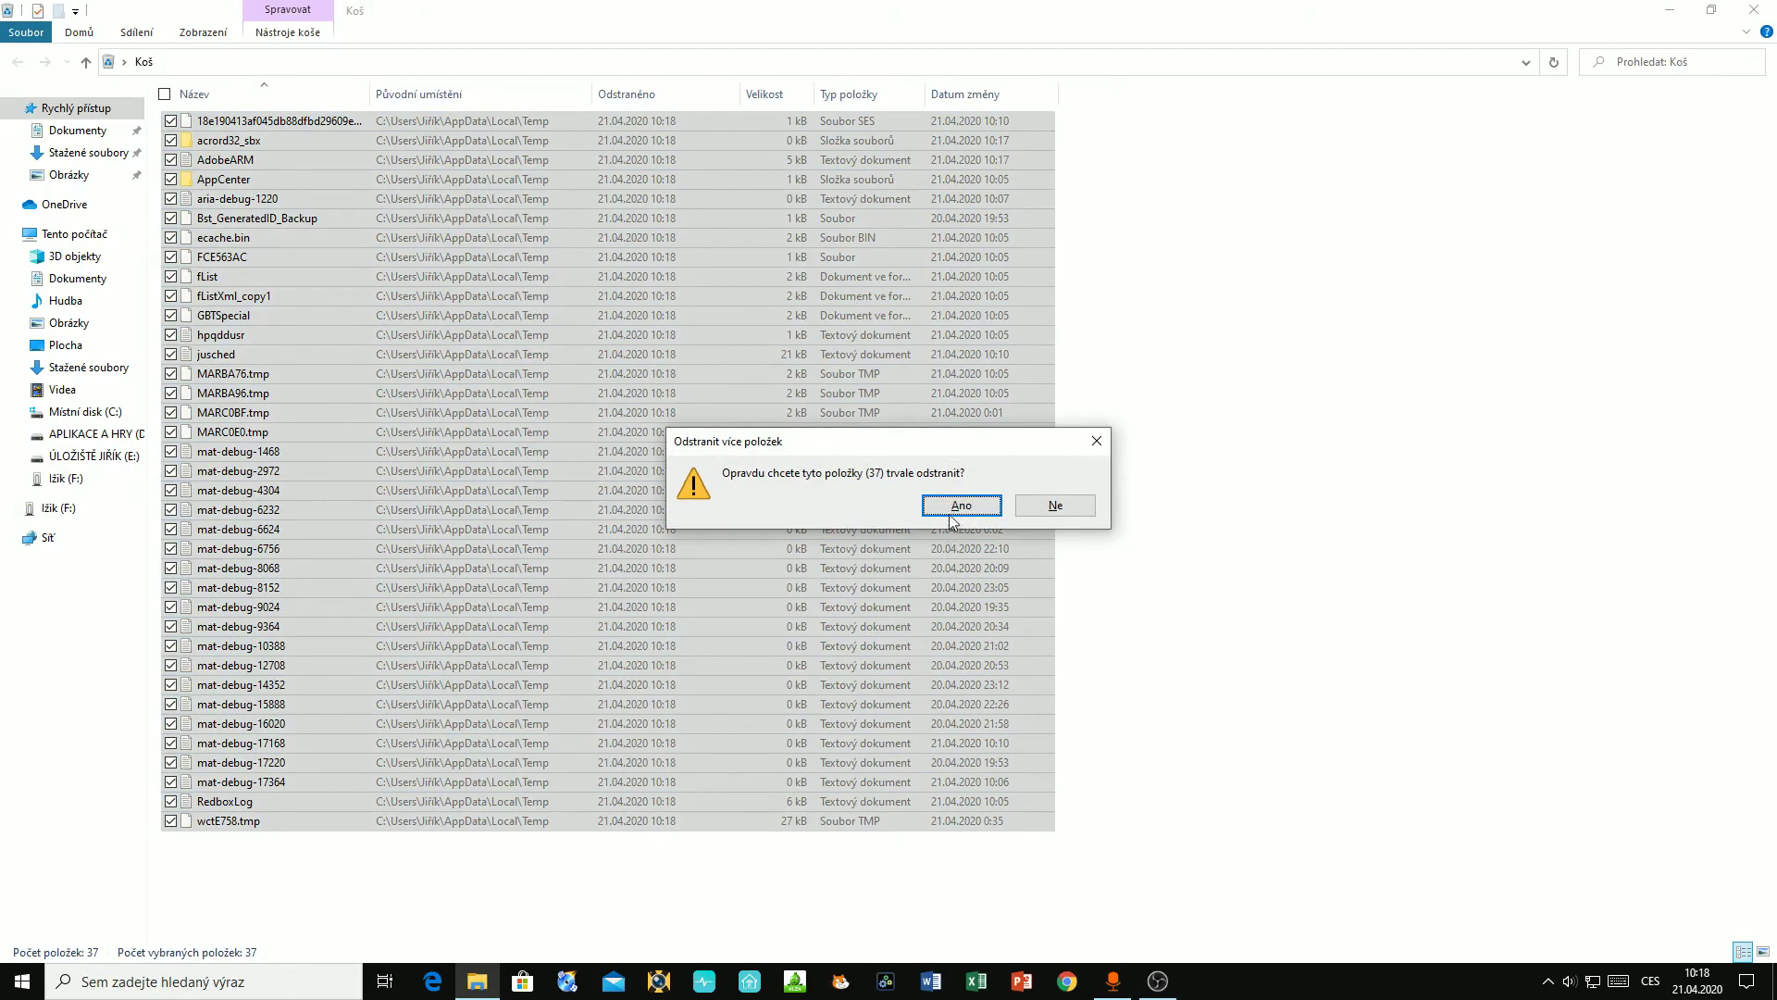
pyautogui.click(953, 507)
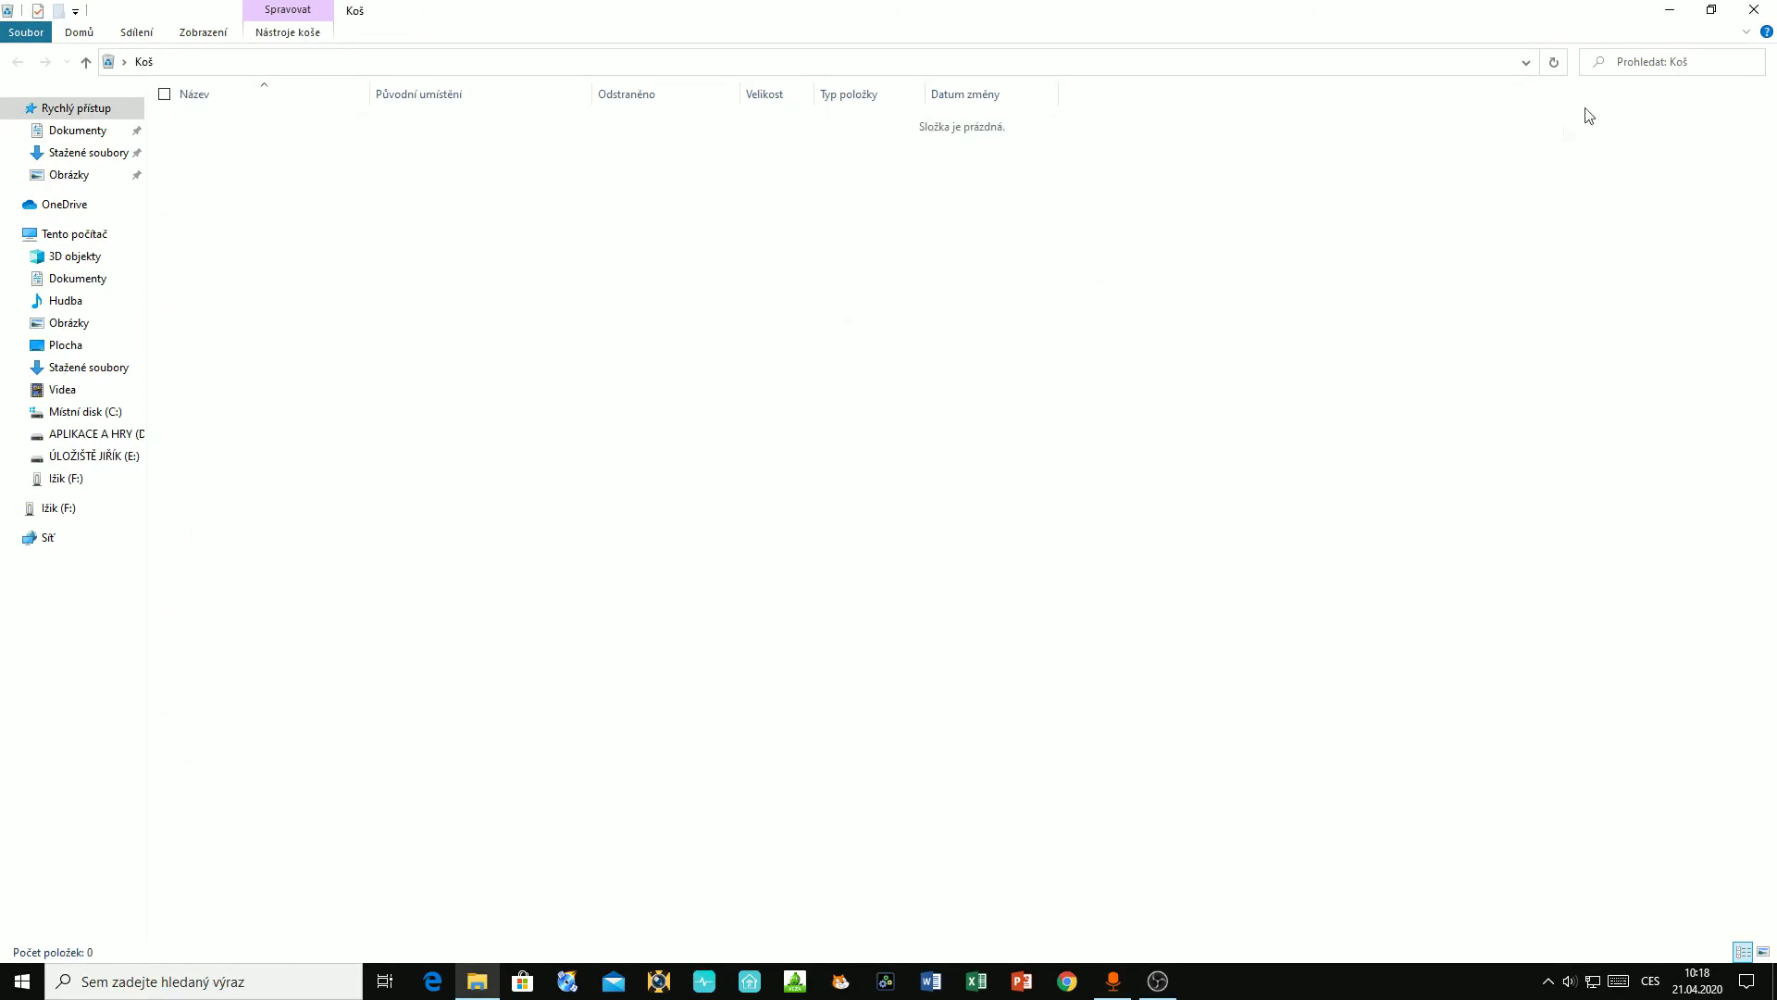
pyautogui.click(1754, 9)
# Open Tento počítač in File Explorer and check the free space on drives C:, D:, E: and F:
pyautogui.press('super+e')
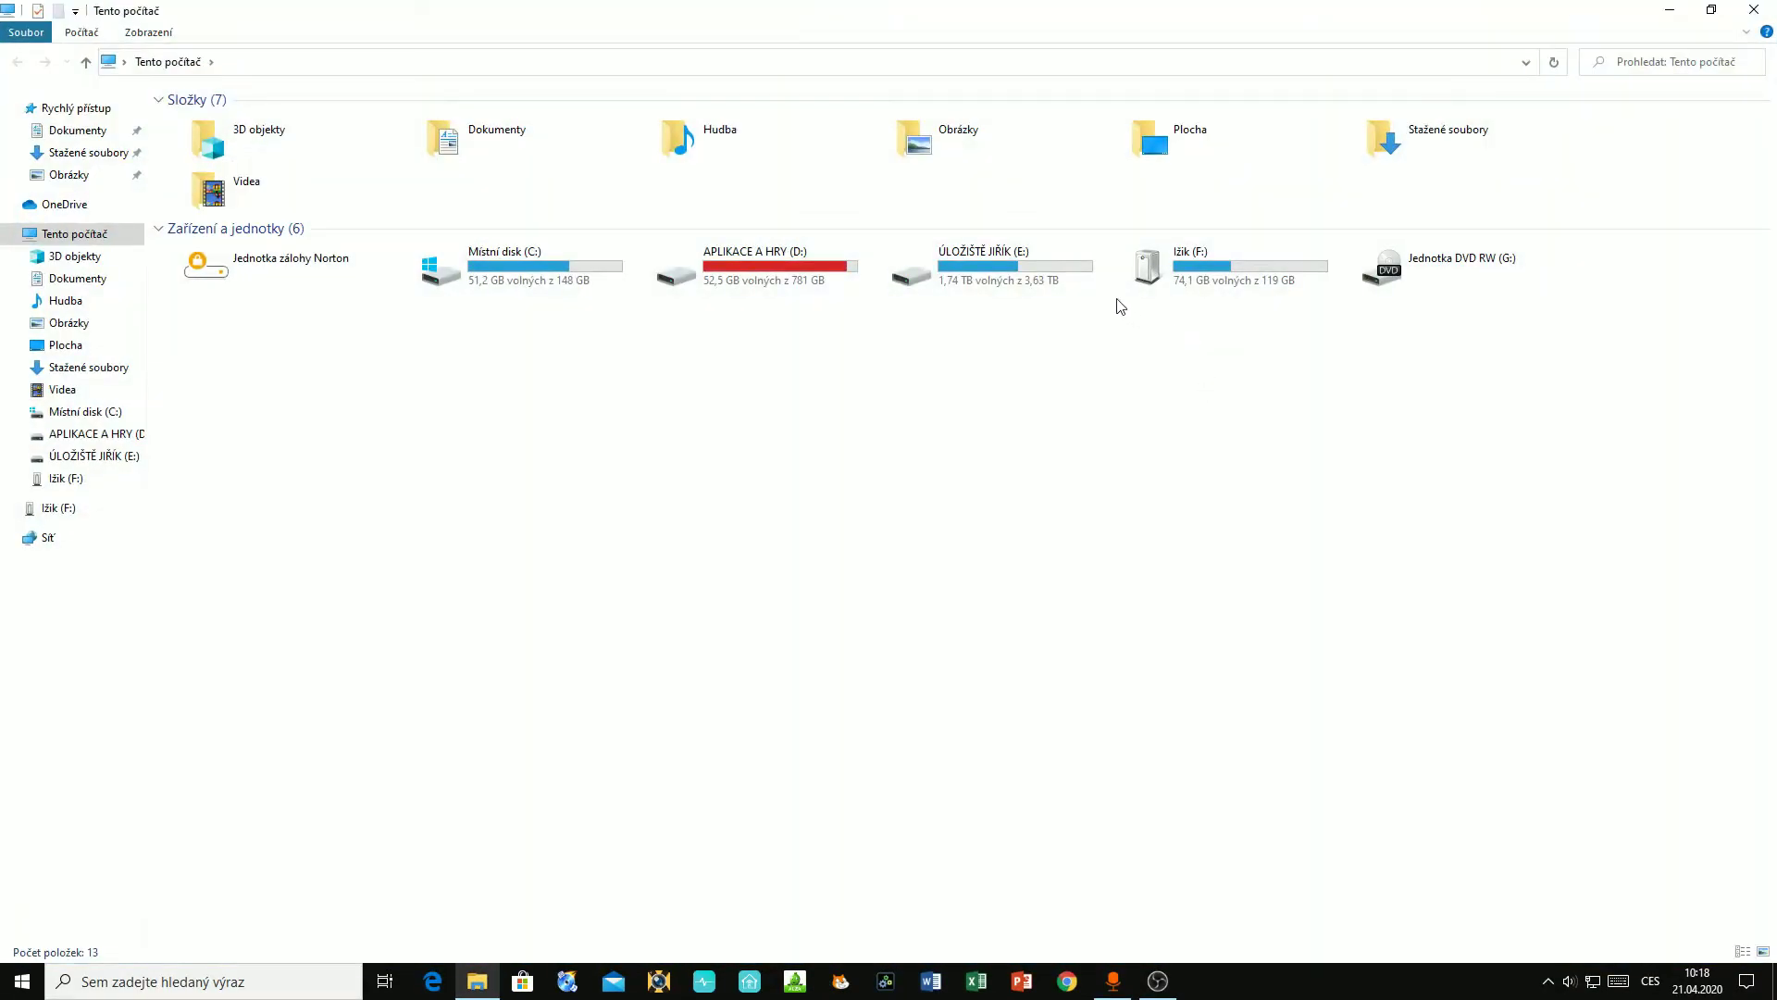
pyautogui.rightClick(731, 276)
pyautogui.click(632, 435)
pyautogui.rightClick(514, 269)
pyautogui.click(498, 400)
pyautogui.click(694, 282)
pyautogui.click(585, 357)
pyautogui.click(952, 282)
pyautogui.click(817, 308)
pyautogui.click(1148, 276)
pyautogui.click(844, 388)
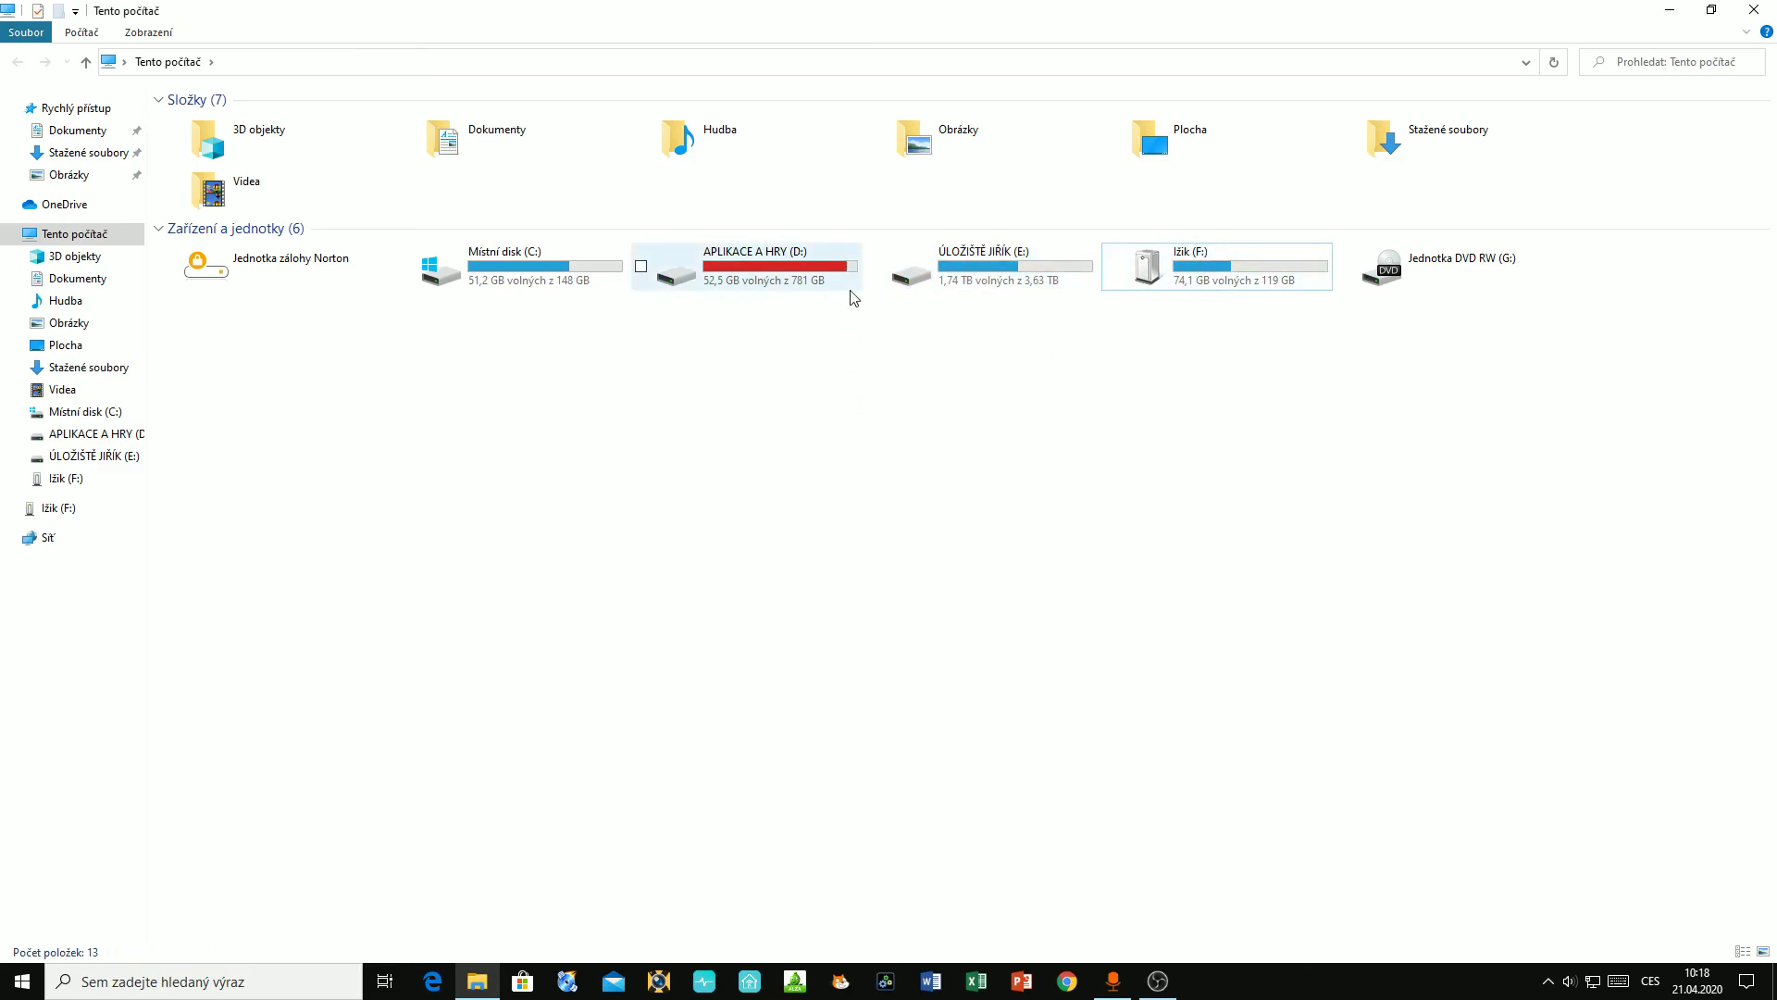